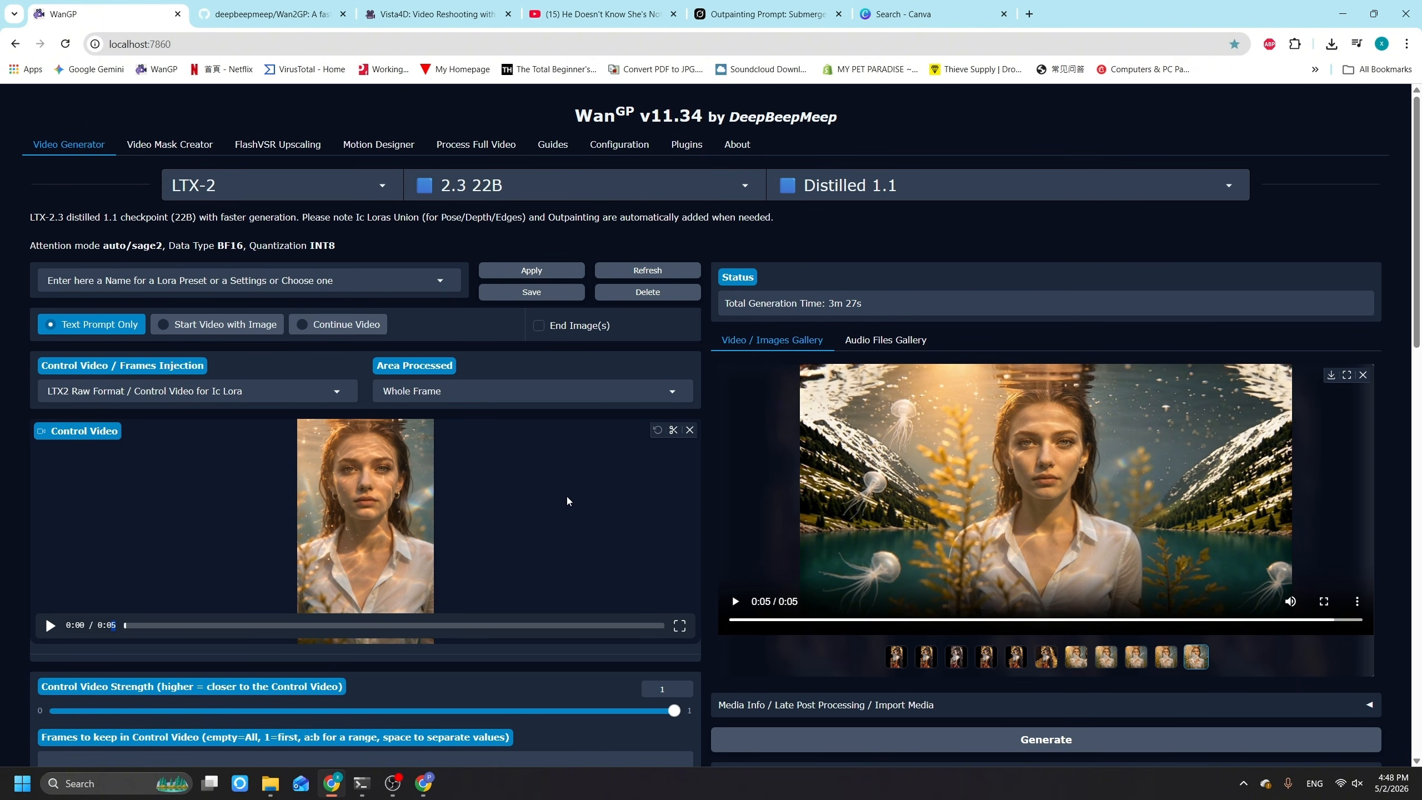
Step: Open the Process Full Video plugin and choose Outpaint Video with LTX-2.3 1.1 Distilled as the process
left_click(684, 160)
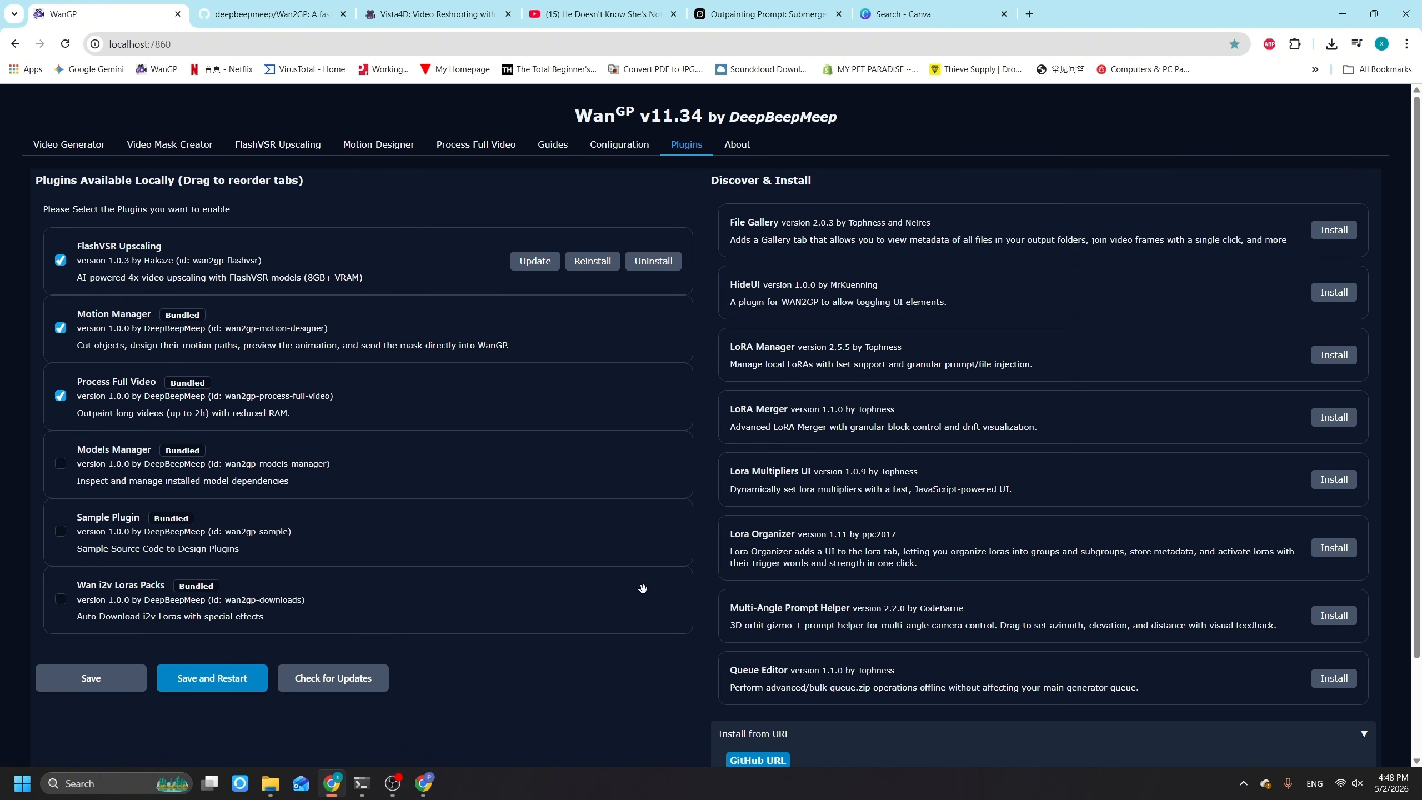
left_click(478, 147)
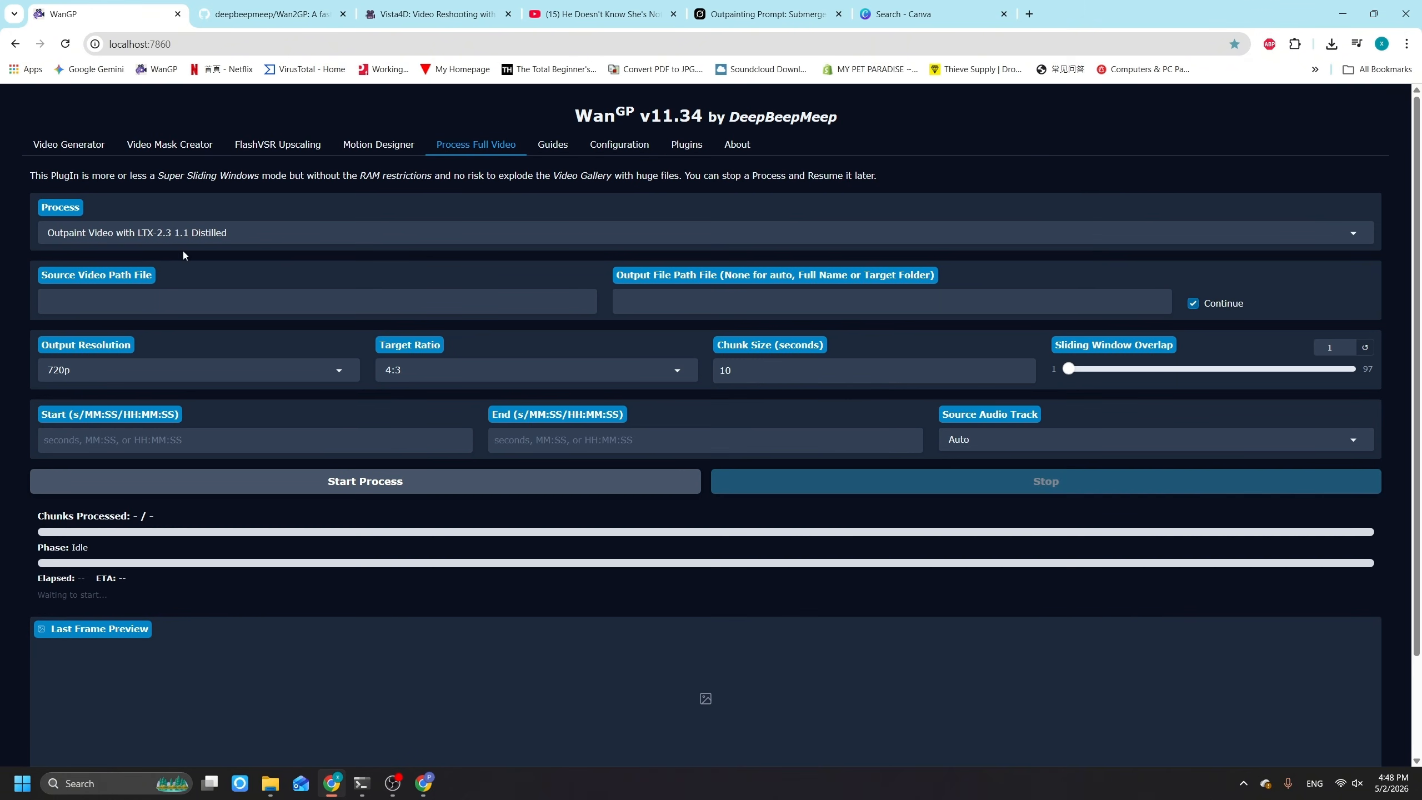
left_click(280, 231)
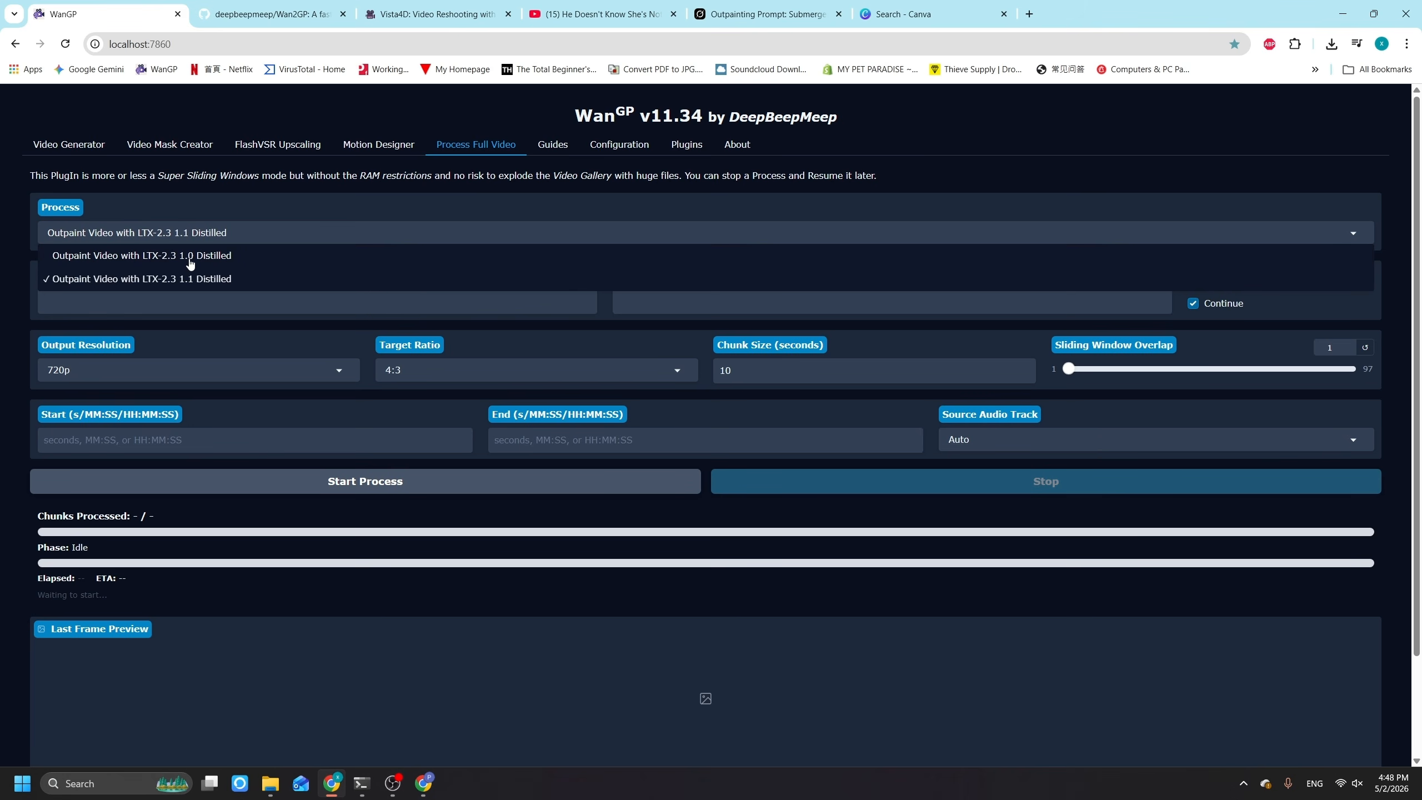
left_click(235, 283)
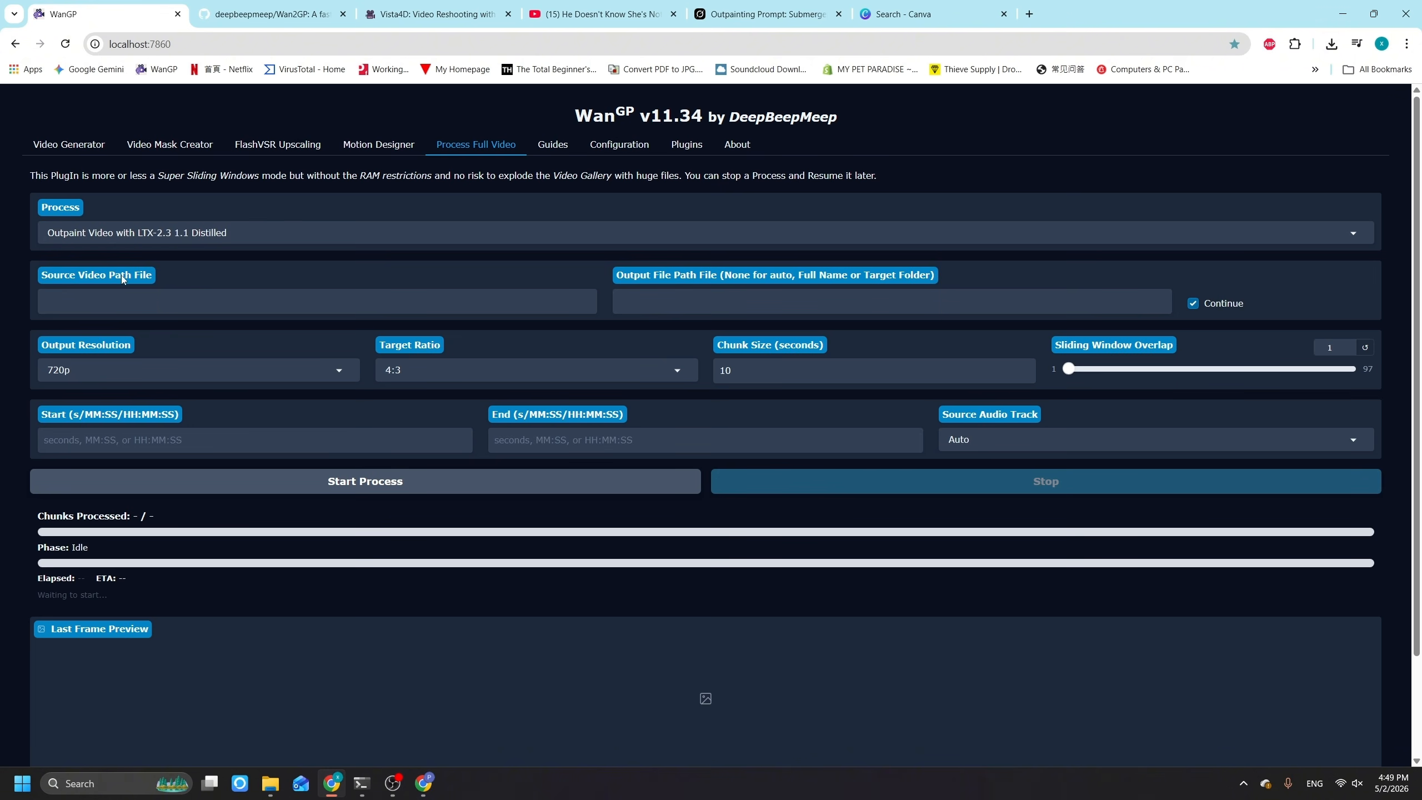
Step: Copy the path of the Submerged Gaze video on the desktop and enter it as the source video path without quotation marks
key("super+d")
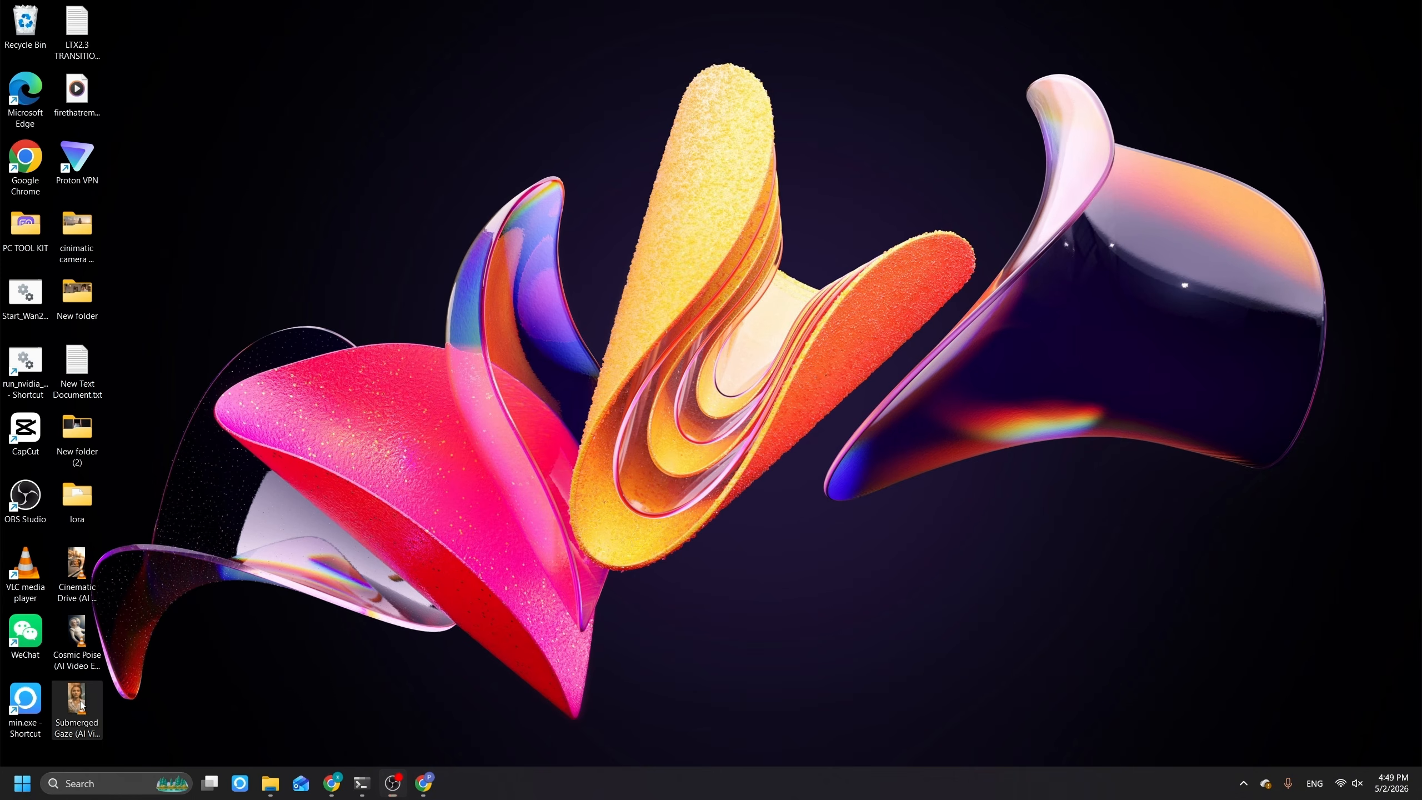
right_click(68, 698)
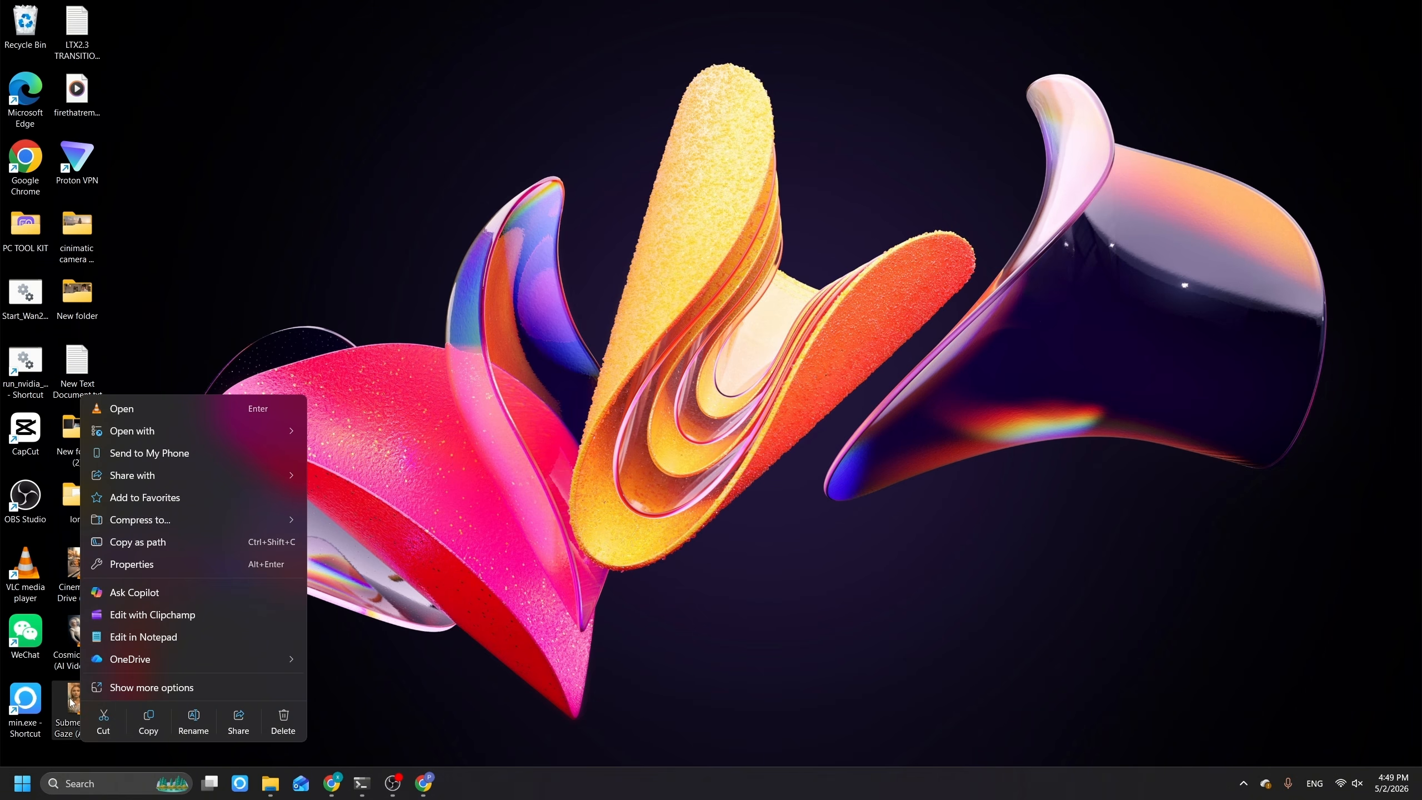
left_click(160, 544)
left_click(331, 783)
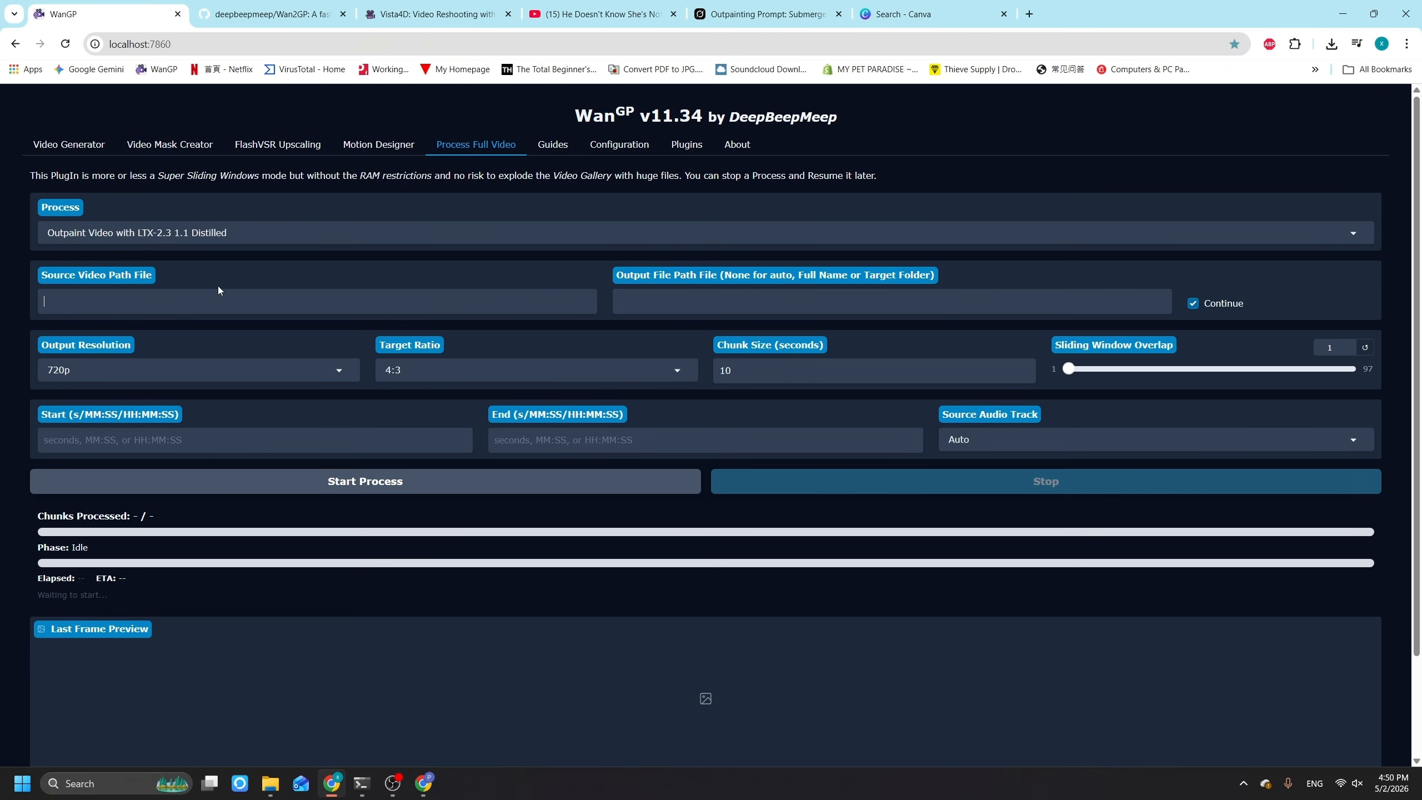
left_click(215, 308)
key("ctrl+v")
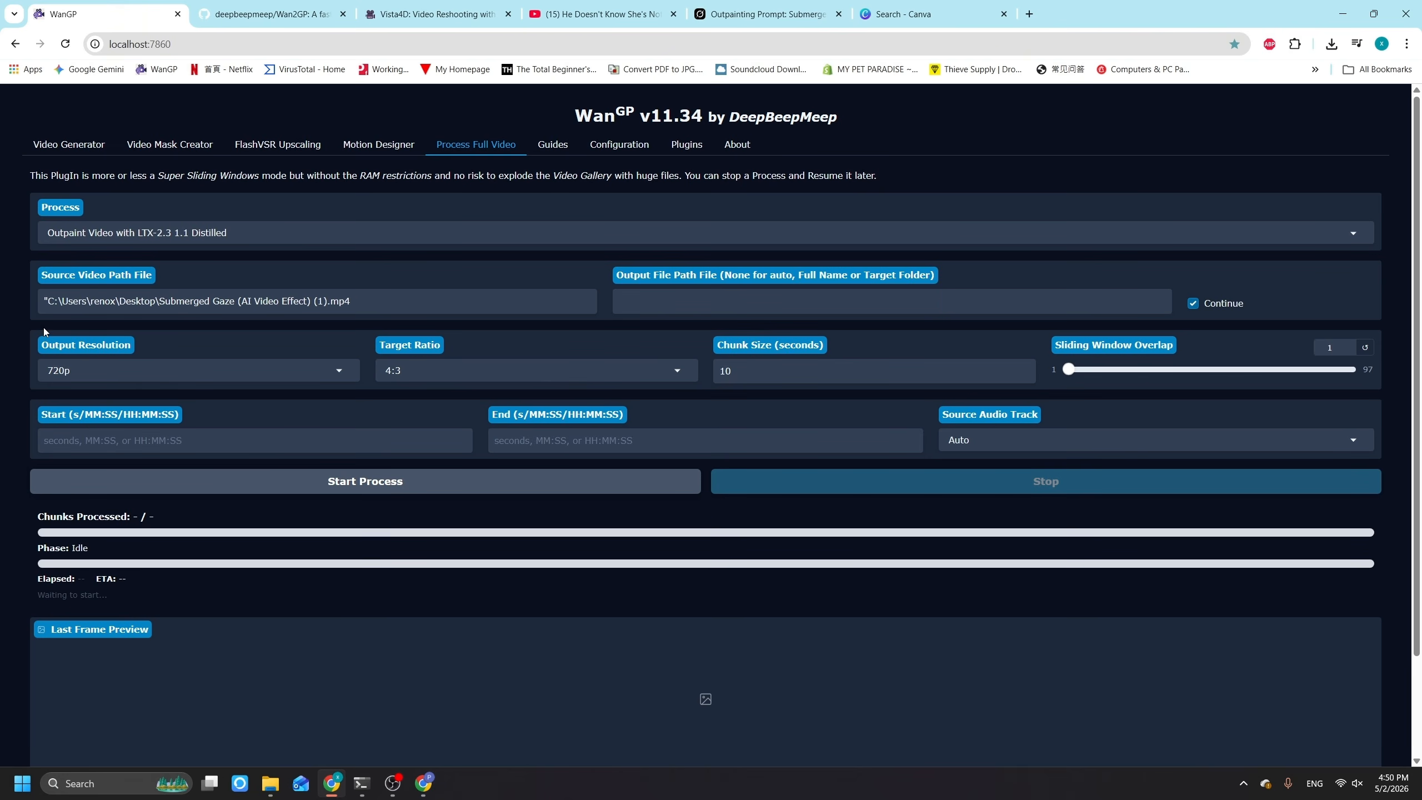
key("BackSpace")
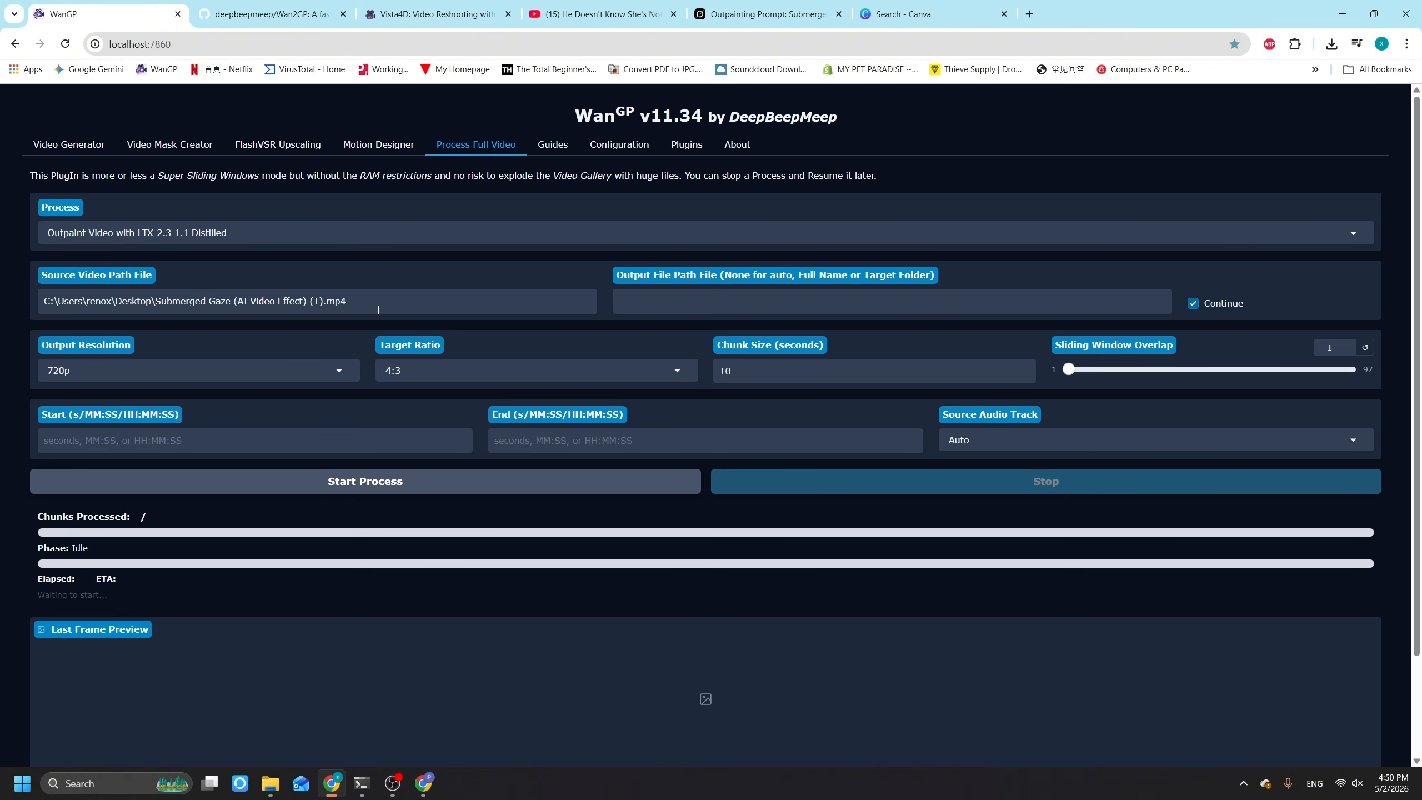
Step: Set the output file path to the Downloads folder, without quotation marks
left_click(681, 298)
key("ctrl+v")
left_click(622, 301)
key("BackSpace")
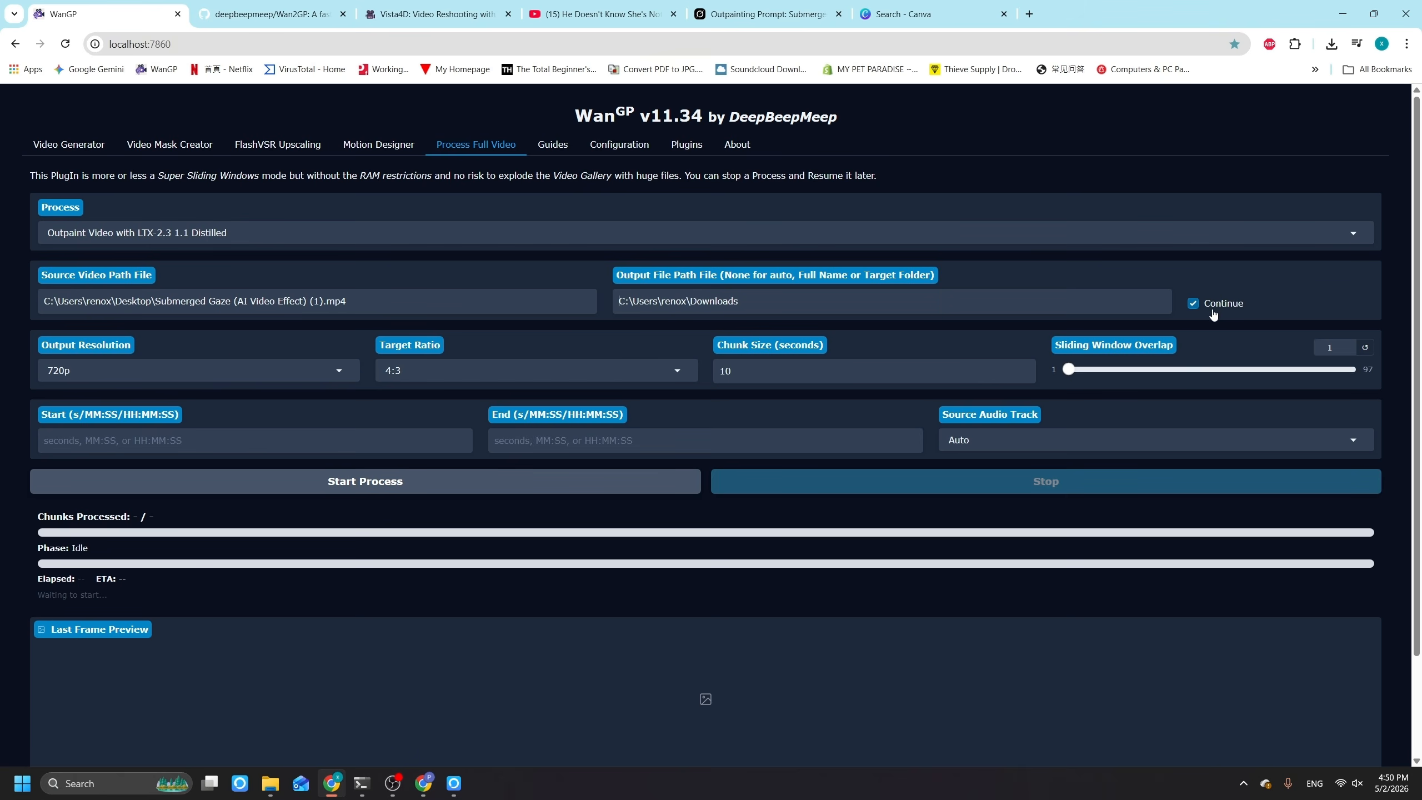
Step: Keep 720p output resolution, set the target ratio to 16:9 and the chunk size to 5 seconds, and start the process
left_click(288, 369)
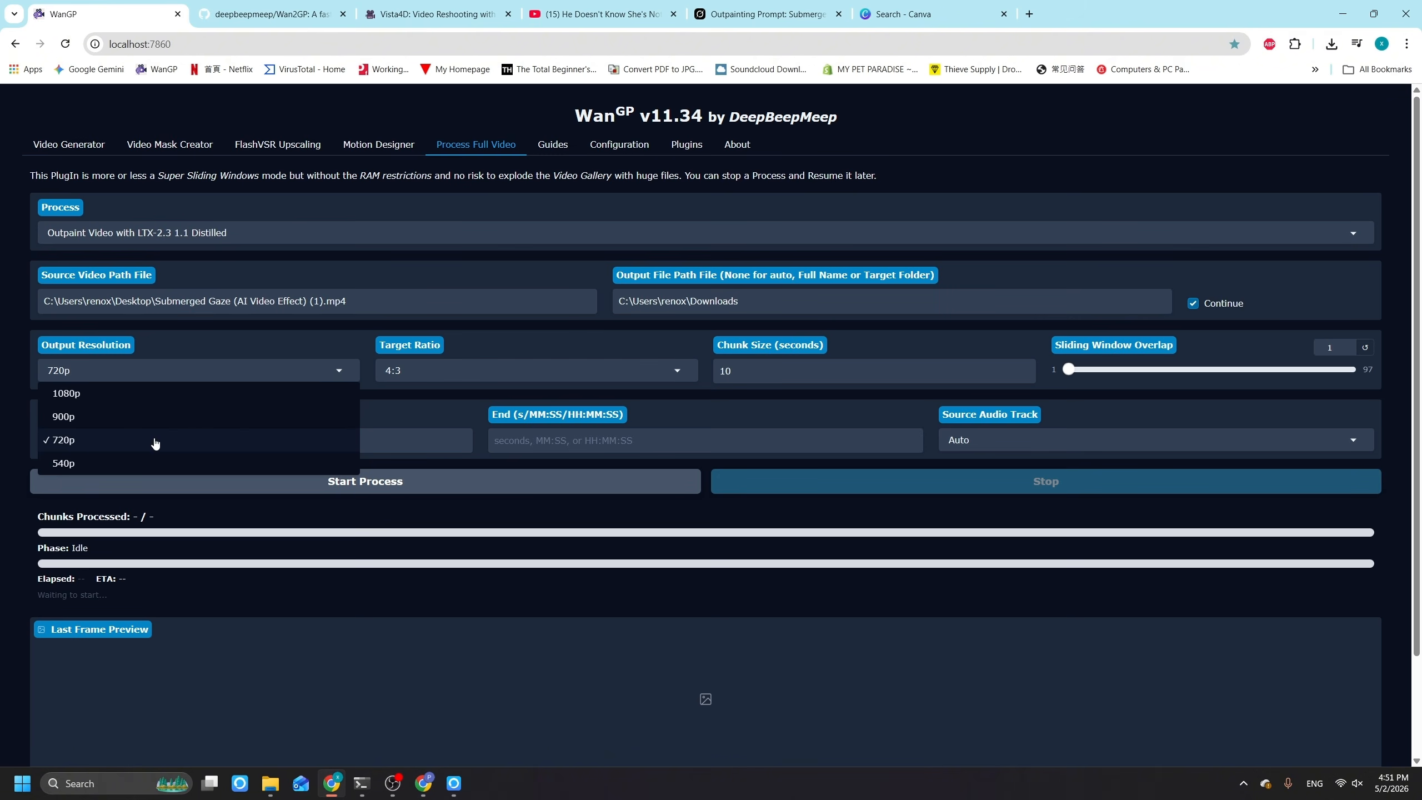
left_click(251, 336)
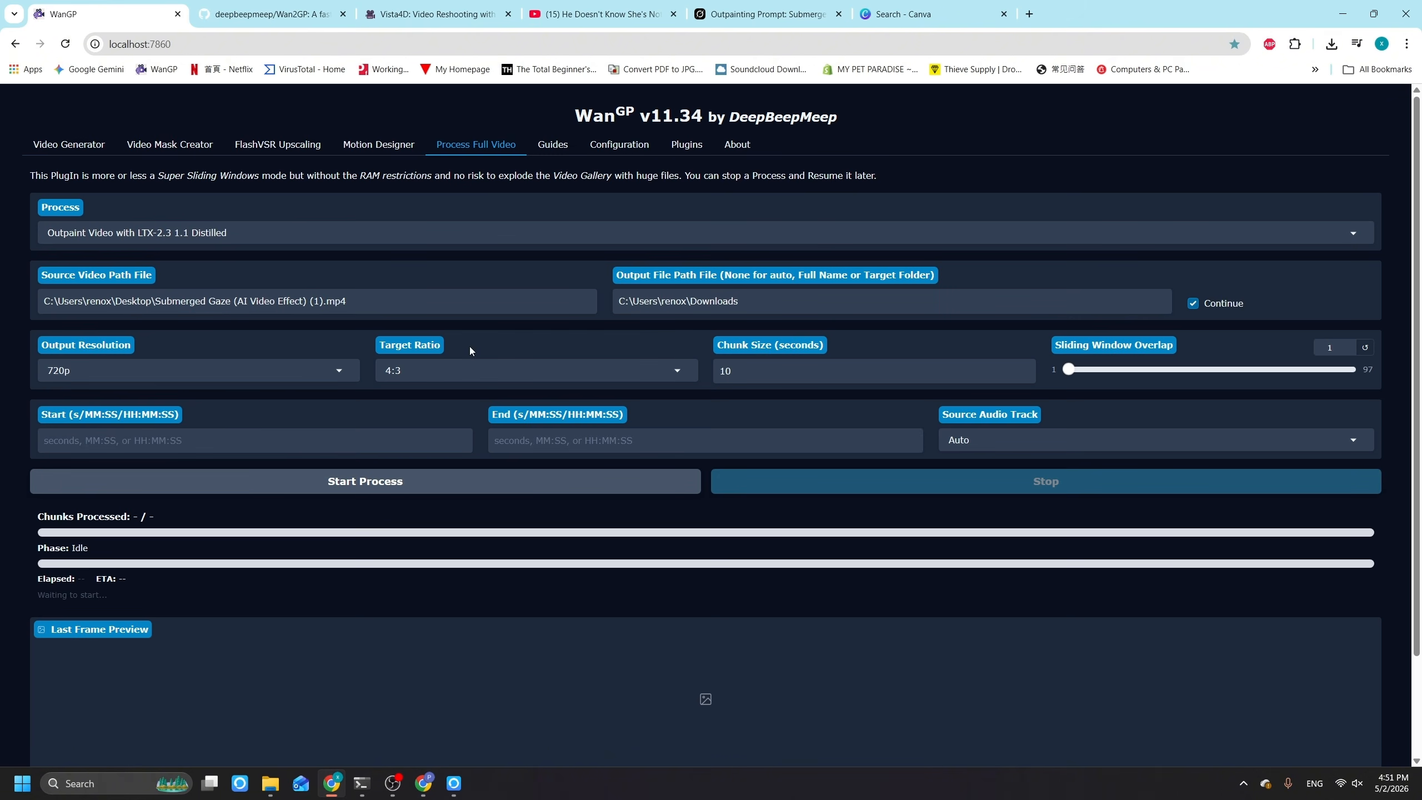
left_click(463, 367)
type("5")
left_click(359, 479)
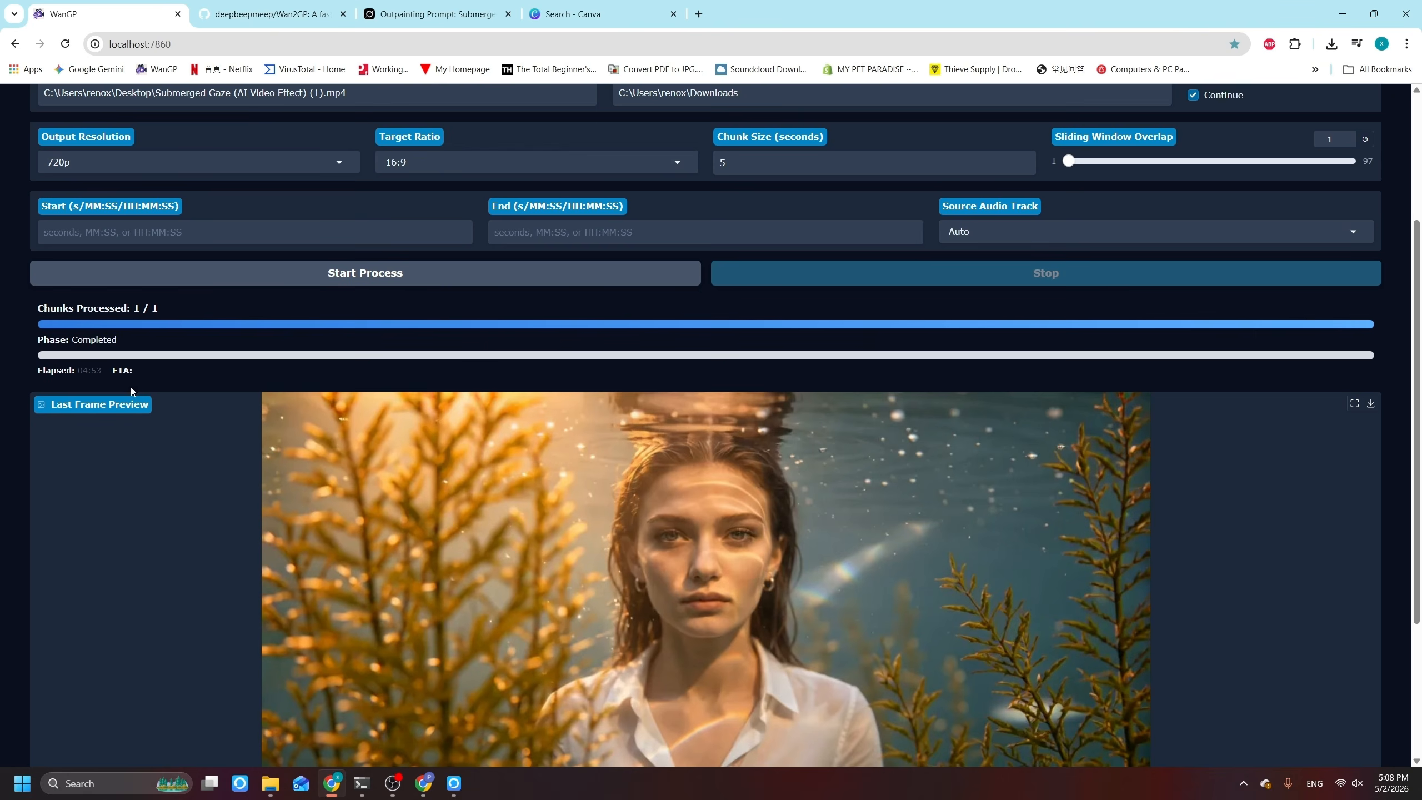
Step: Examine the completed run's elapsed time, last frame preview, output file path and process settings
scroll(131, 388, "down", 2)
scroll(14, 328, "up", 1)
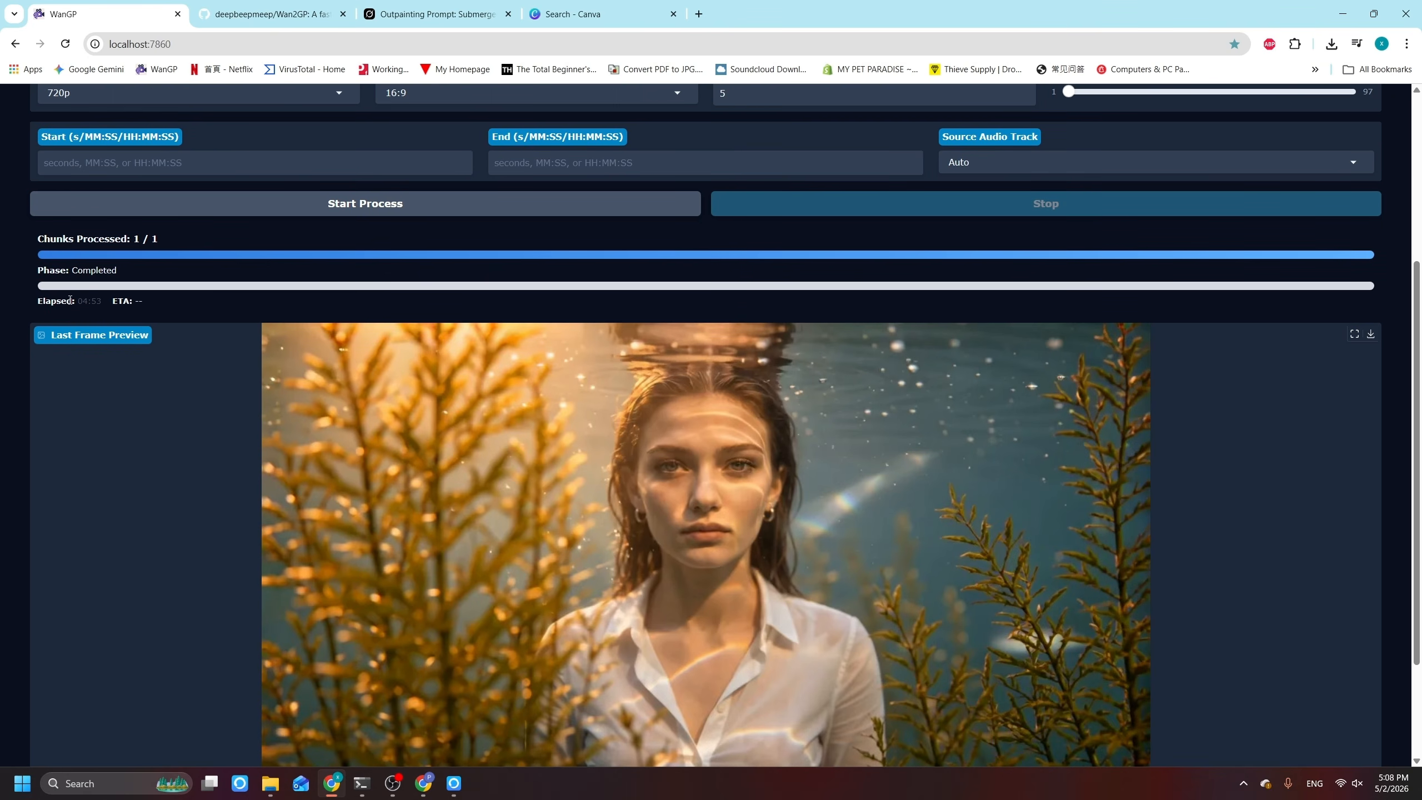
left_click_drag(84, 301, 100, 303)
left_click(218, 310)
scroll(616, 381, "down", 3)
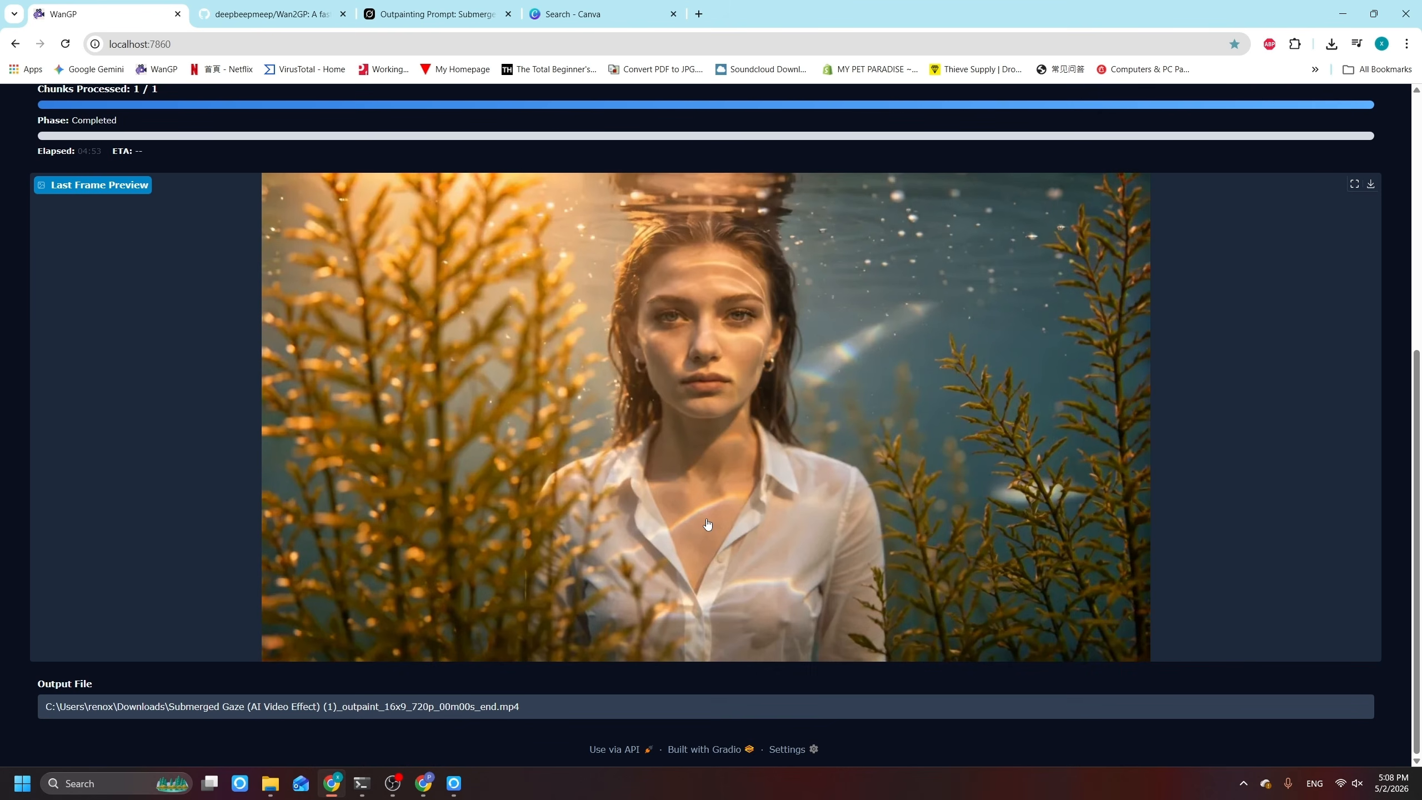
scroll(460, 571, "up", 2)
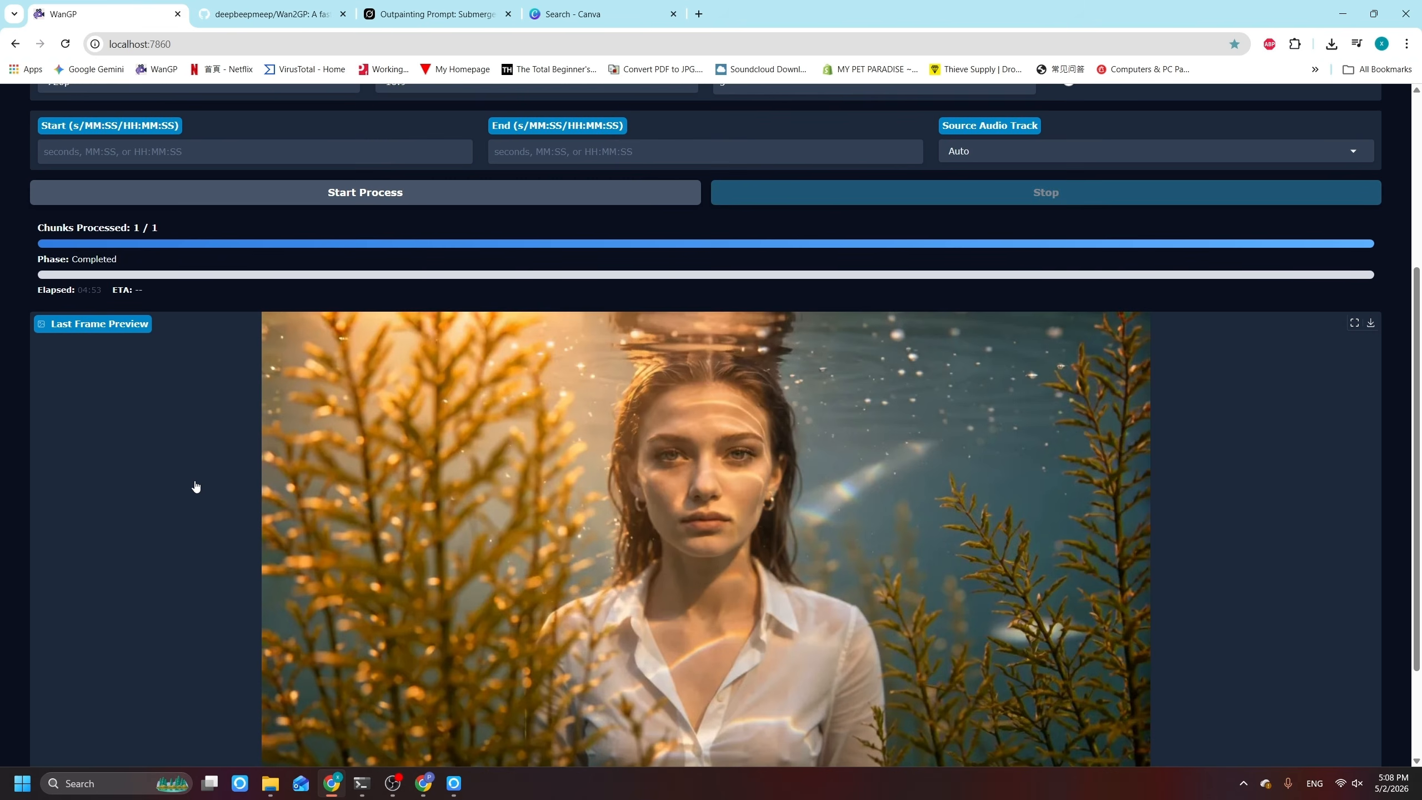
scroll(196, 485, "up", 3)
triple_click(90, 498)
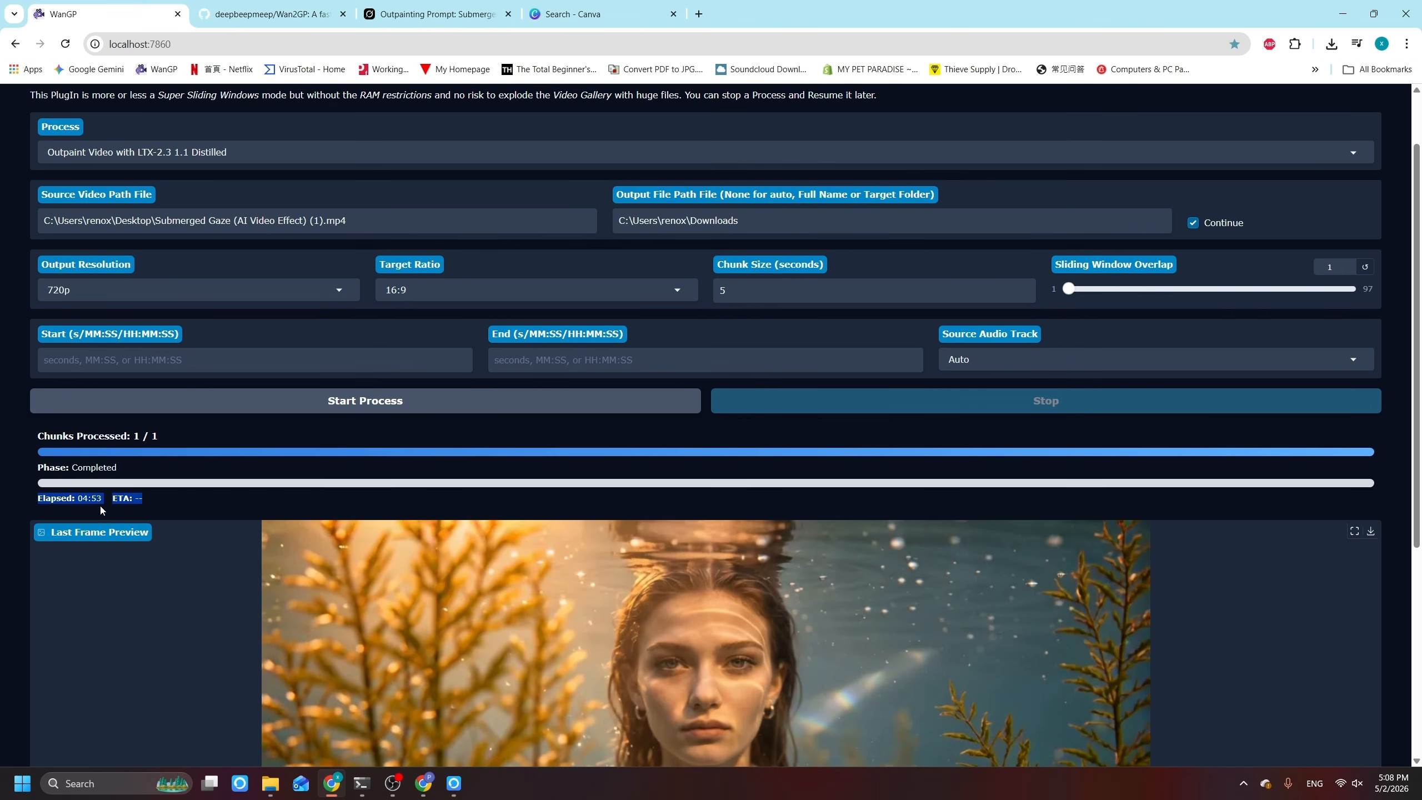
scroll(841, 352, "up", 1)
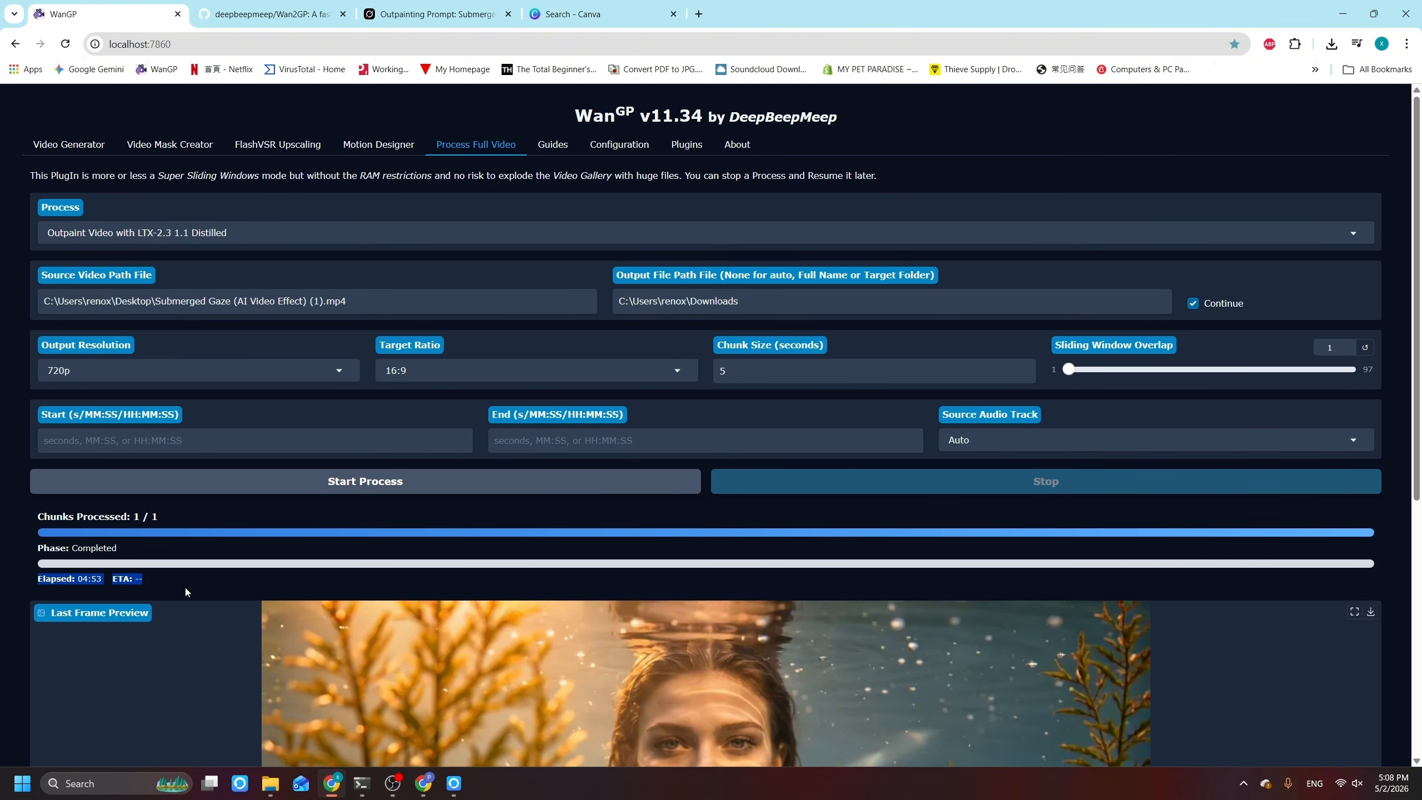
scroll(47, 459, "down", 2)
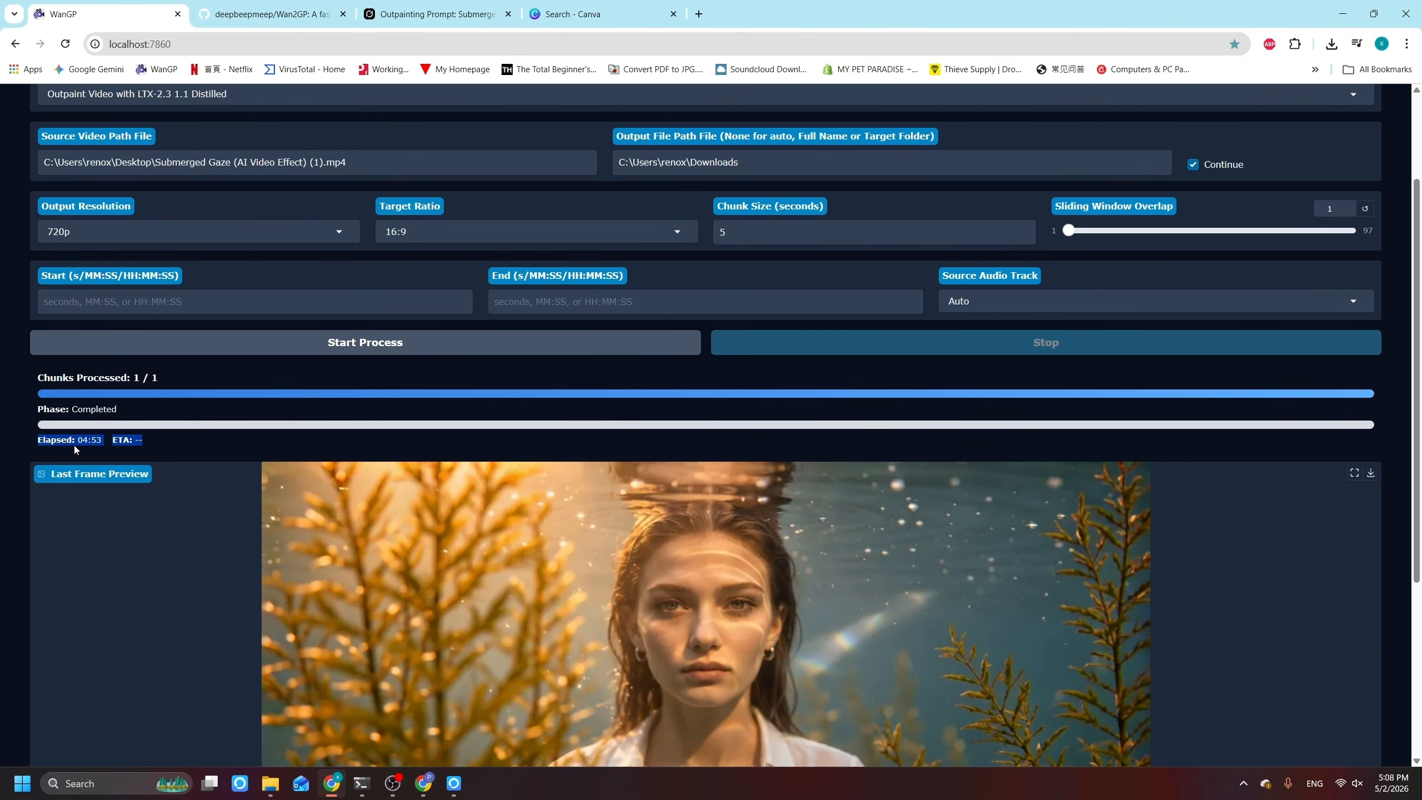
scroll(515, 400, "down", 3)
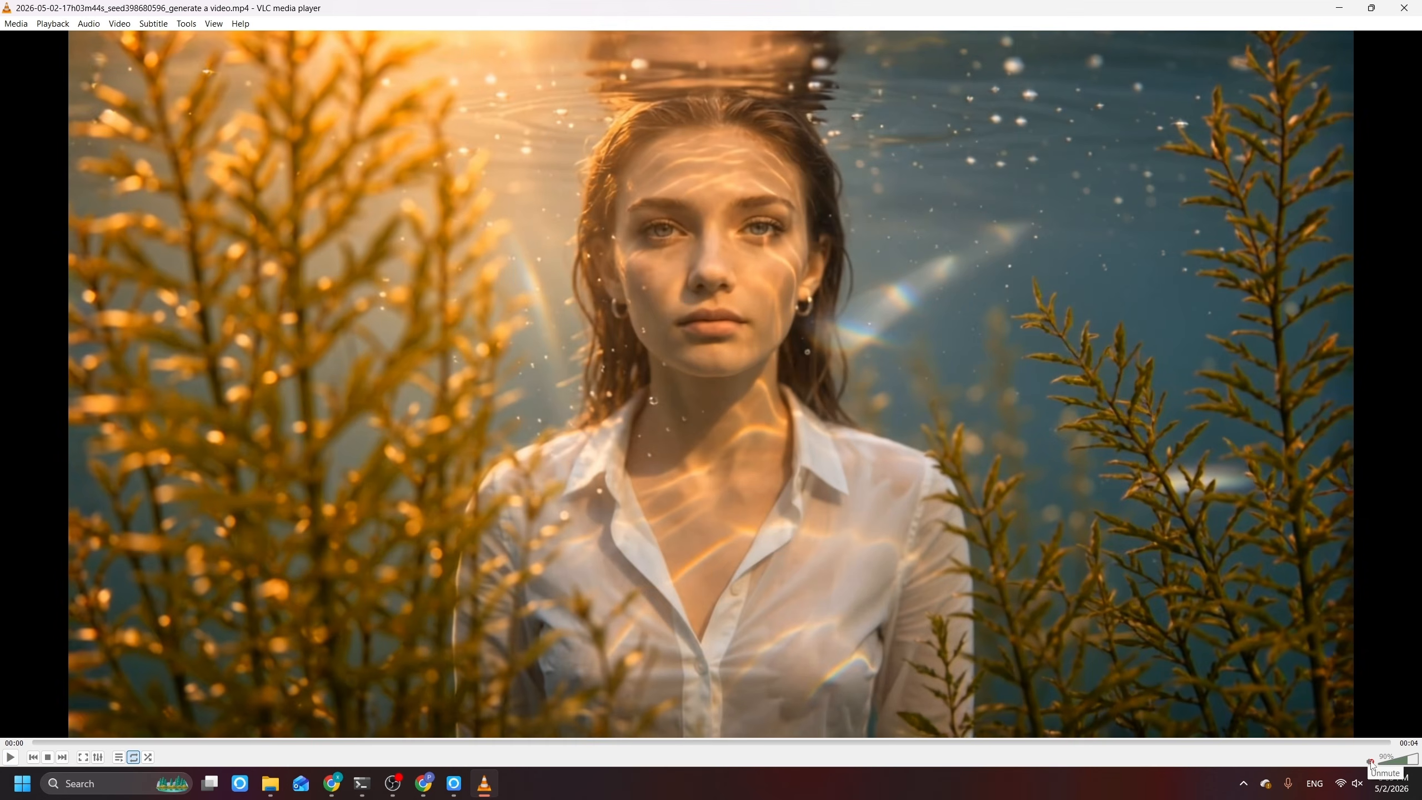
Step: Lower the volume in VLC media player and play the generated outpainted video
scroll(1371, 763, "down", 5)
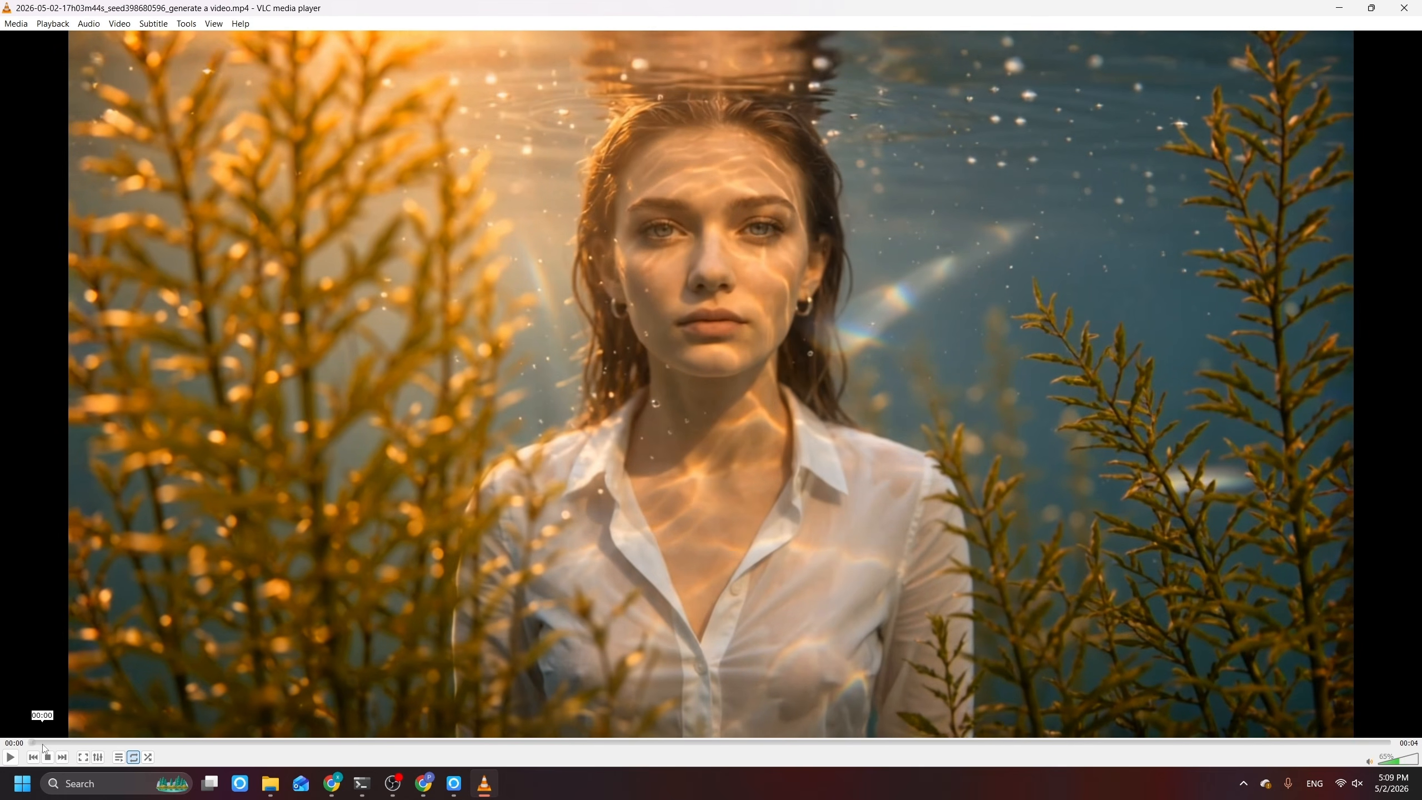
left_click(15, 756)
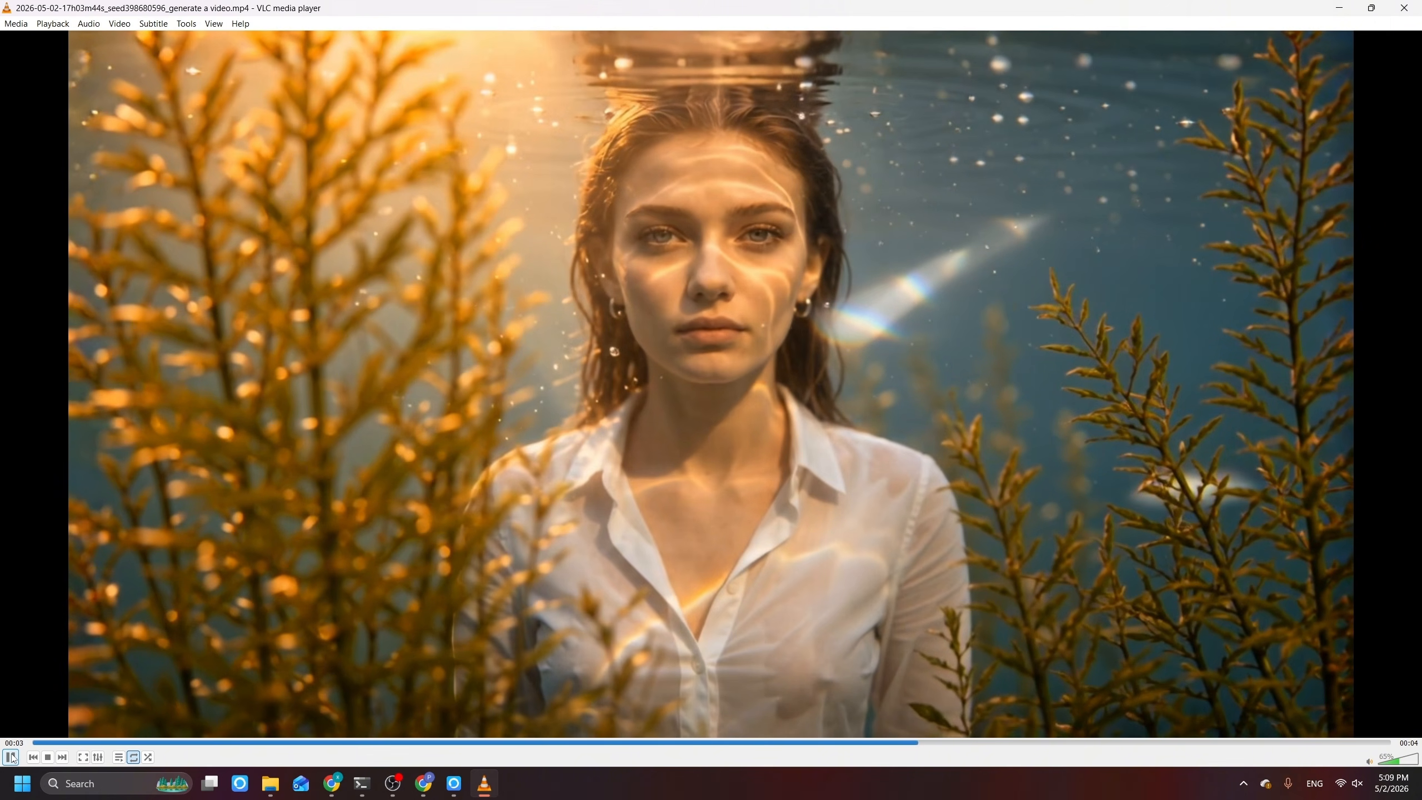
left_click(11, 756)
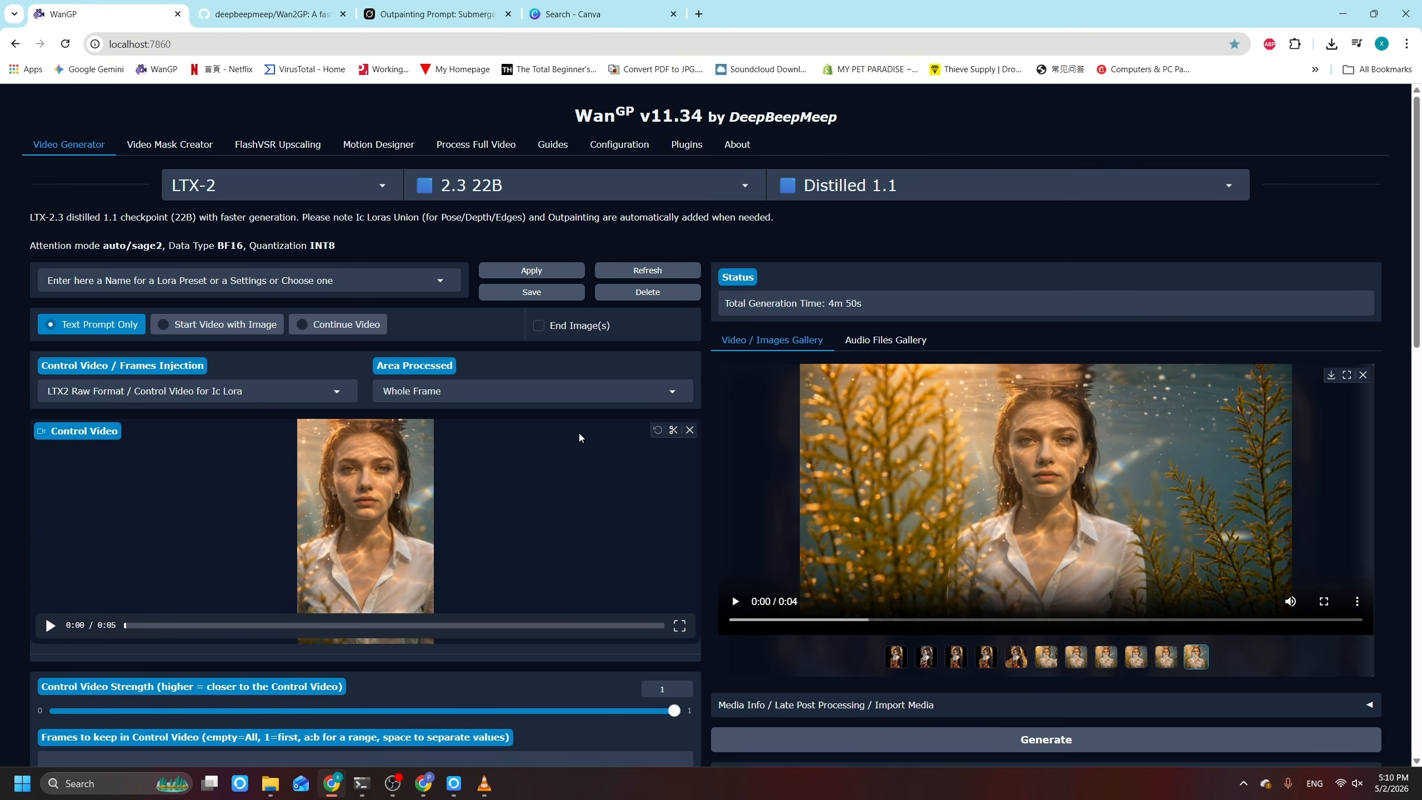
Step: In WanGP's Video Generator, set the control video processing to LTX2 Raw Format / Control Video for Ic Lora
scroll(228, 483, "down", 2)
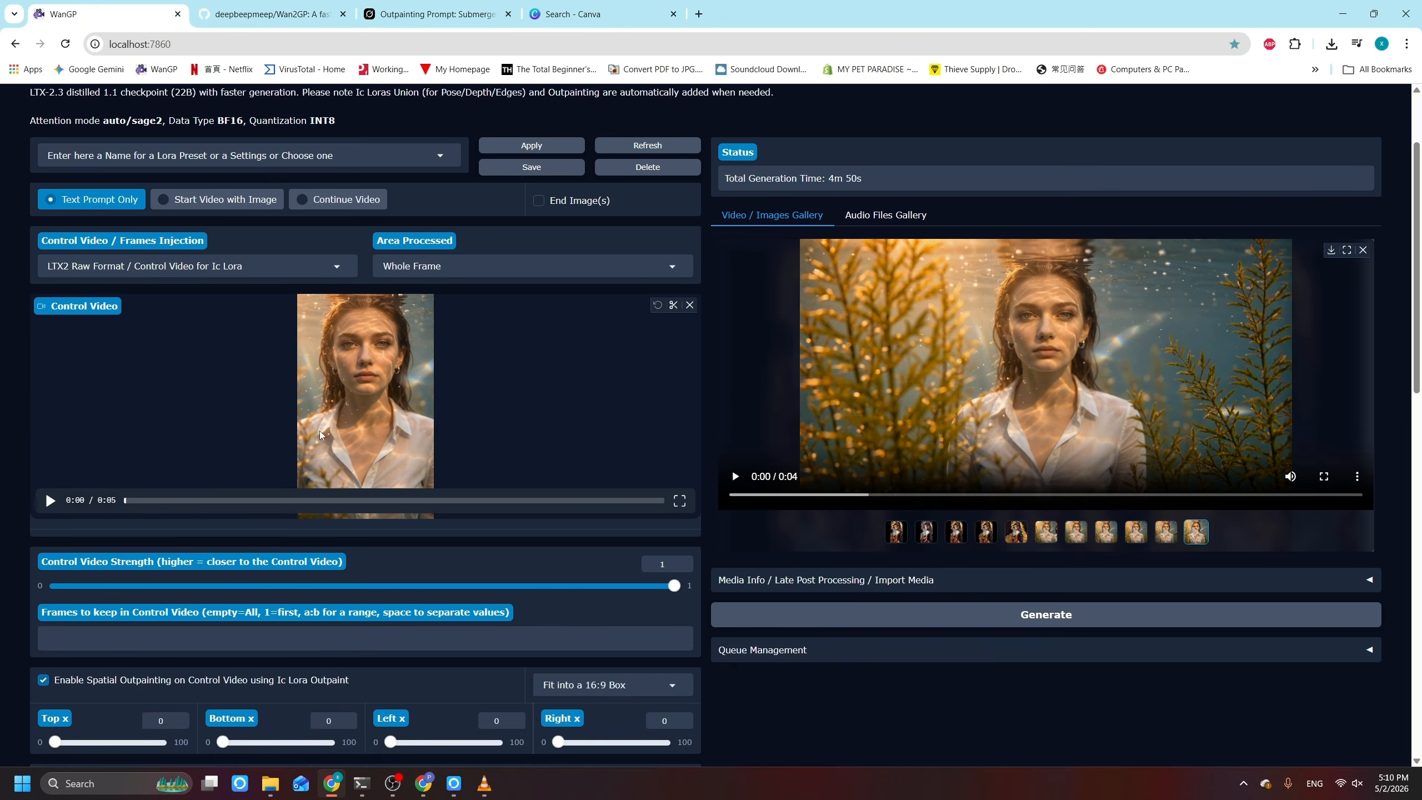
scroll(270, 441, "up", 2)
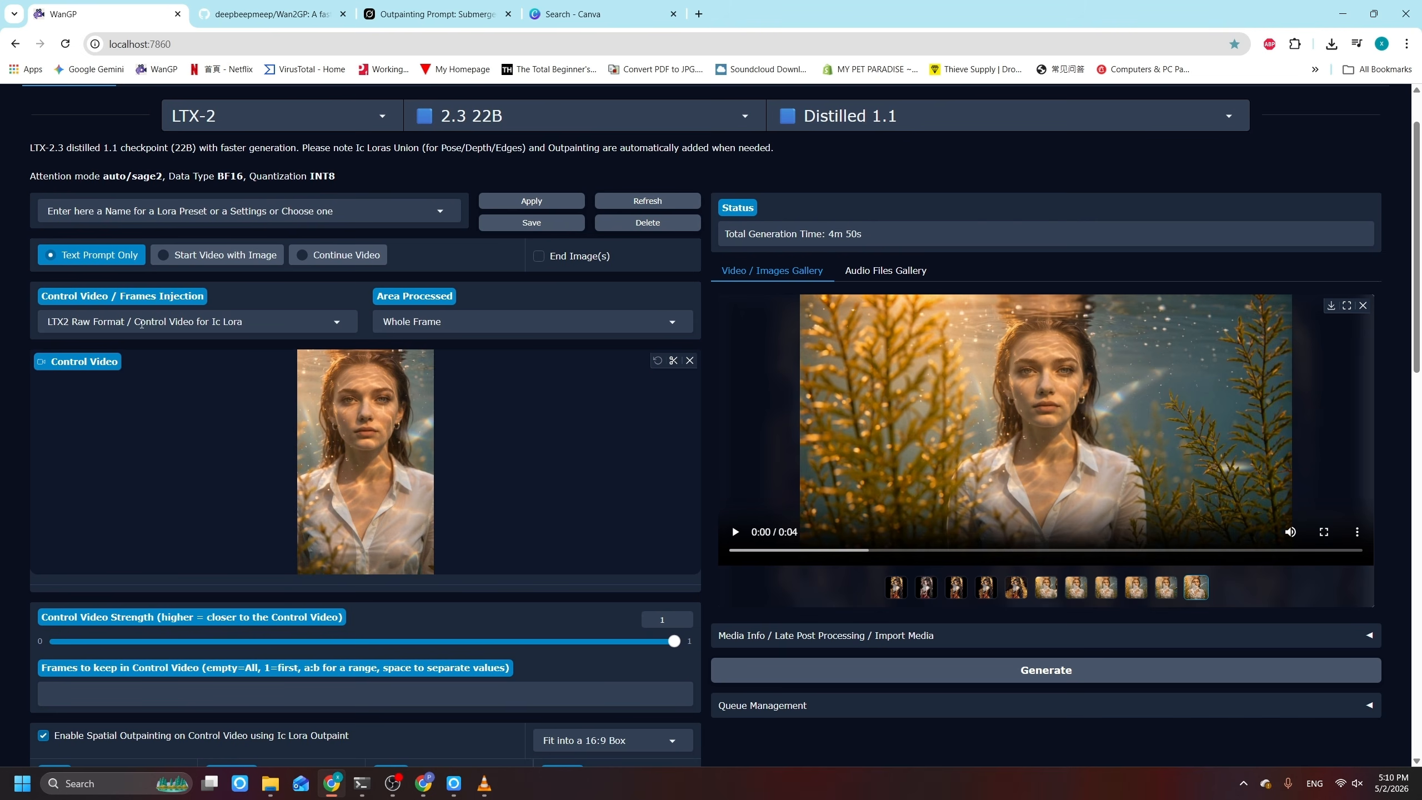
left_click(141, 324)
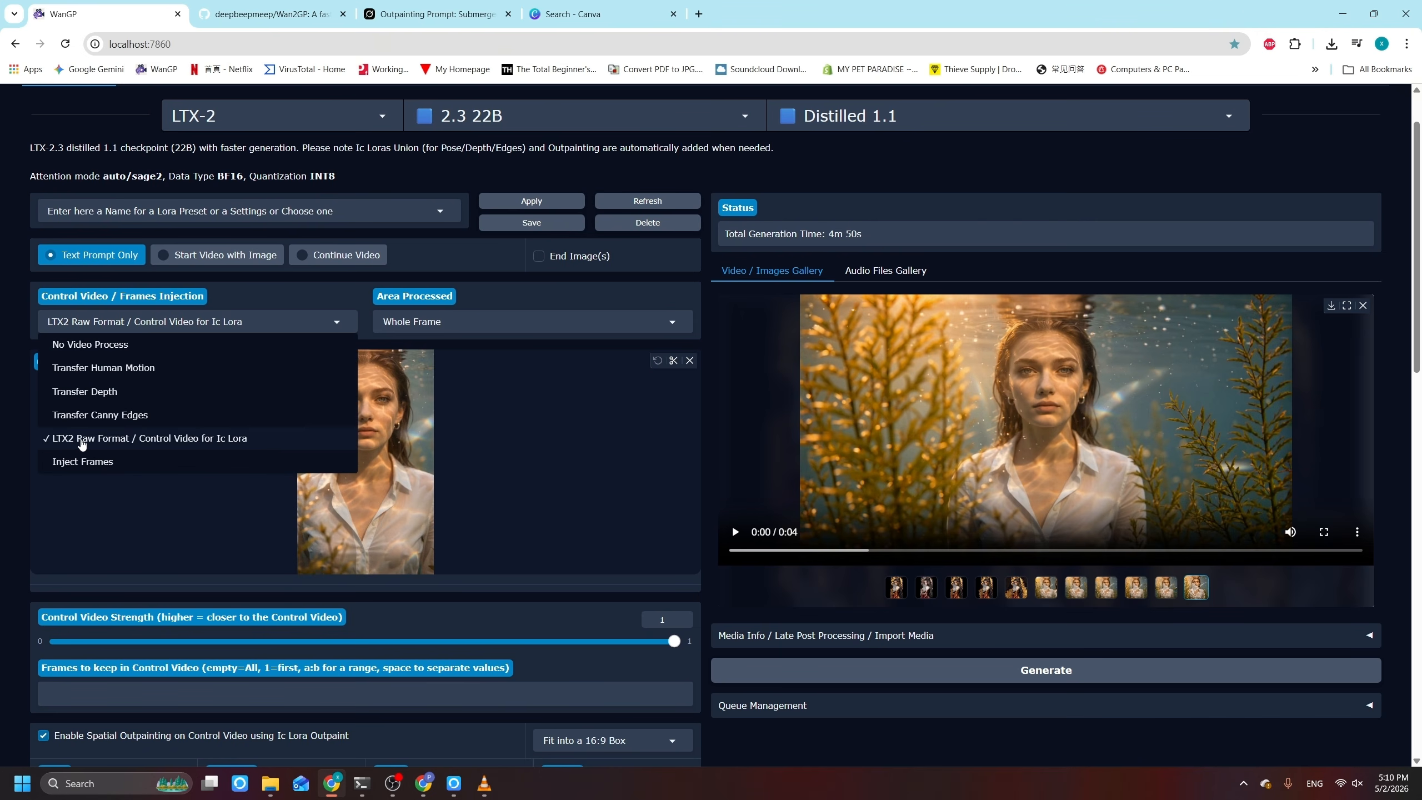
left_click(236, 443)
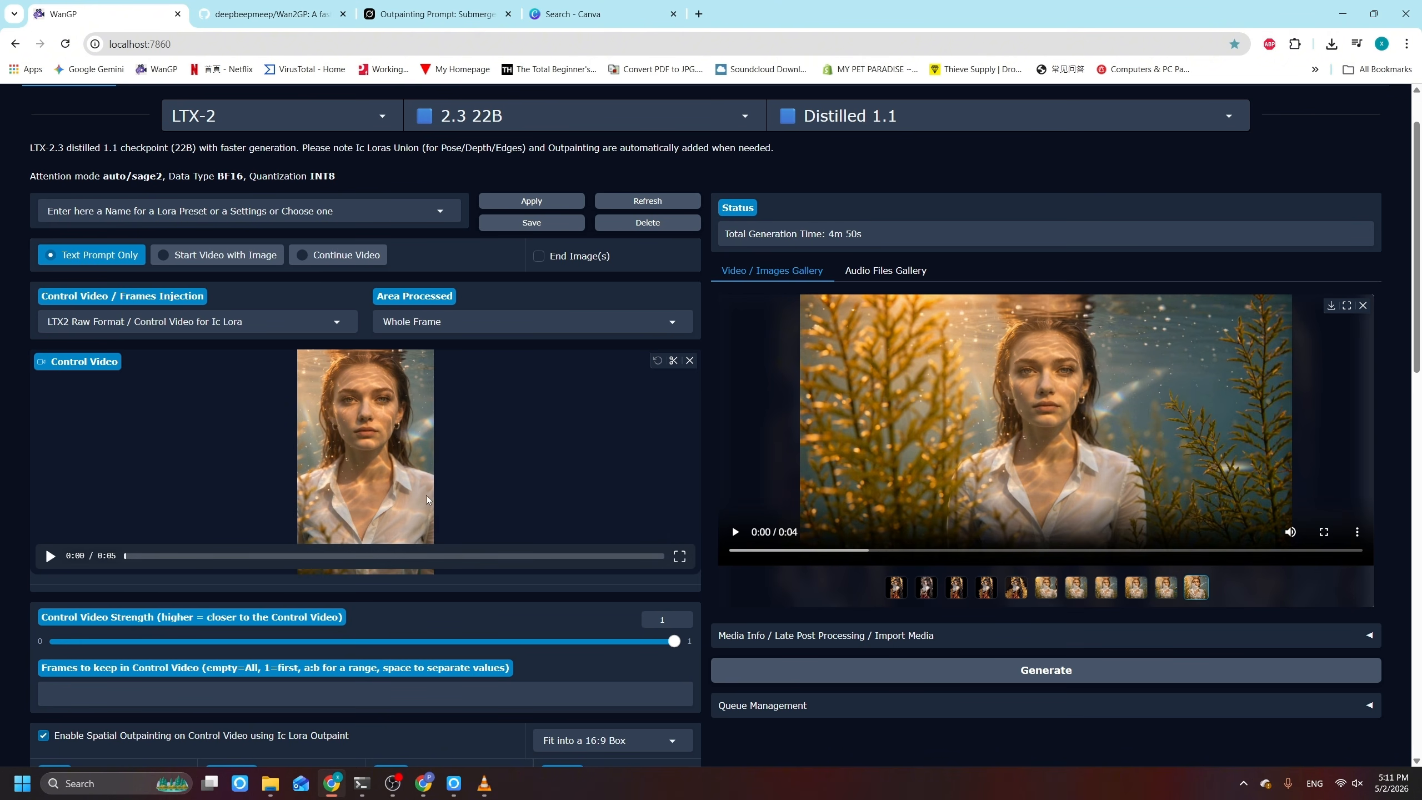
Step: Enable spatial outpainting on the control video using Ic Lora Outpaint and fit it into a 16:9 box
scroll(417, 521, "down", 1)
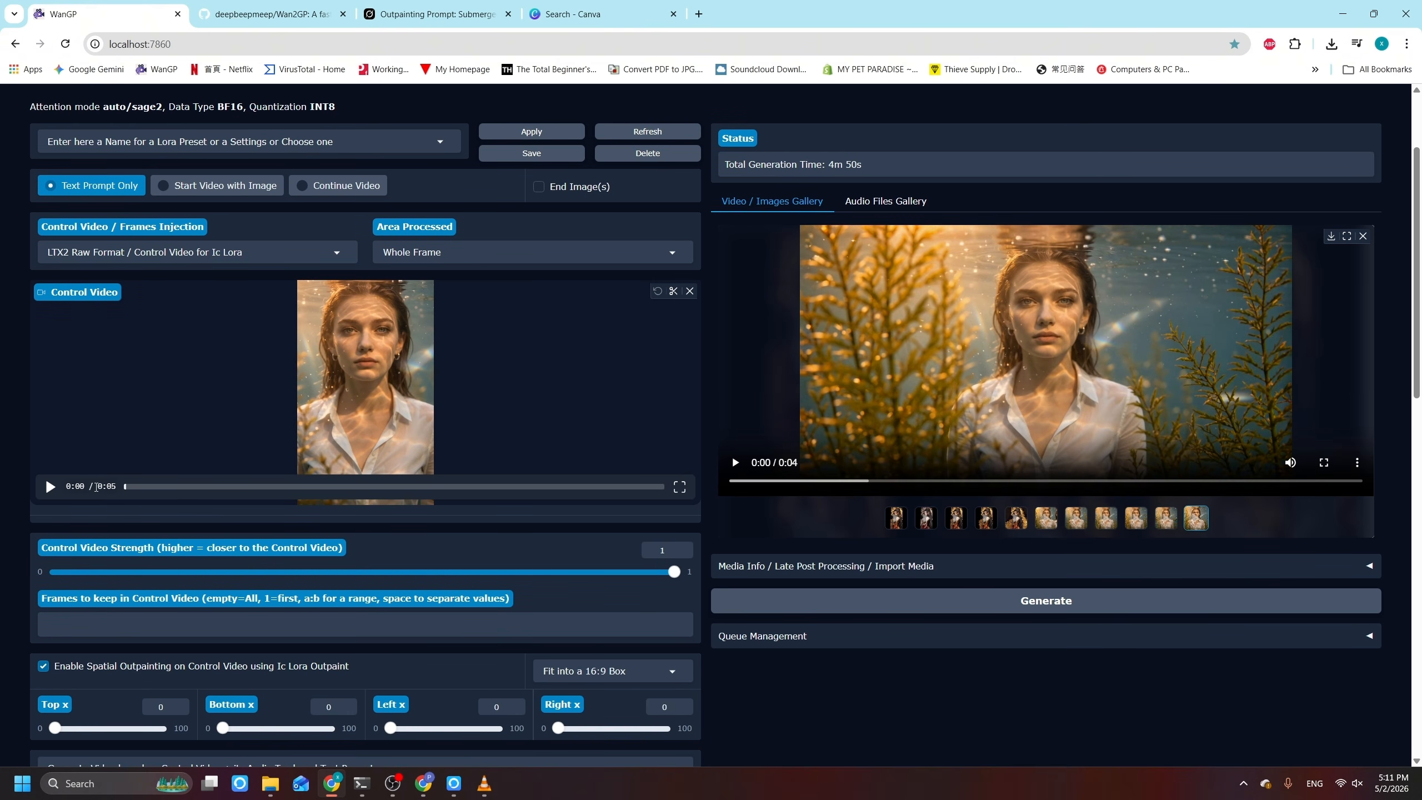
scroll(86, 487, "down", 1)
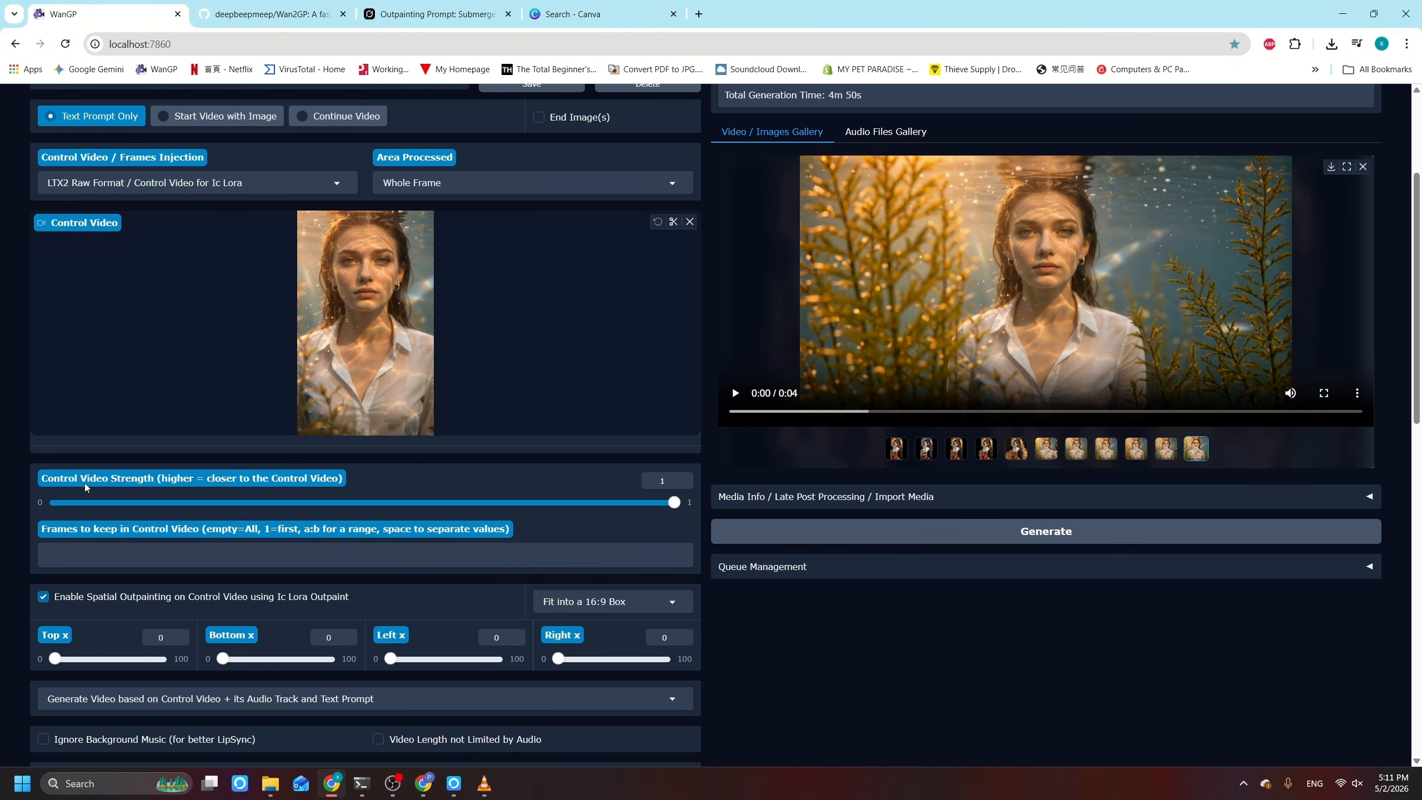
scroll(435, 483, "down", 2)
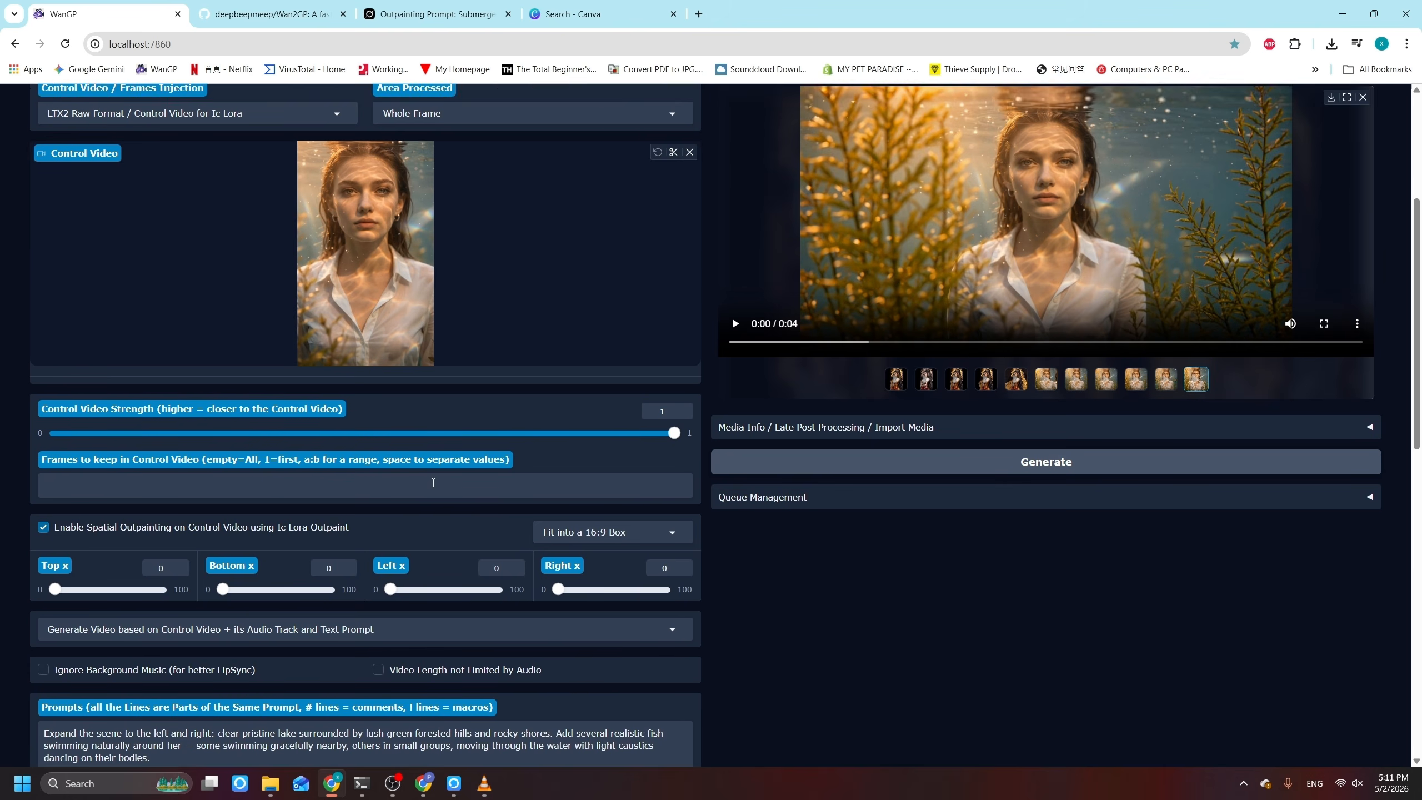
left_click(42, 462)
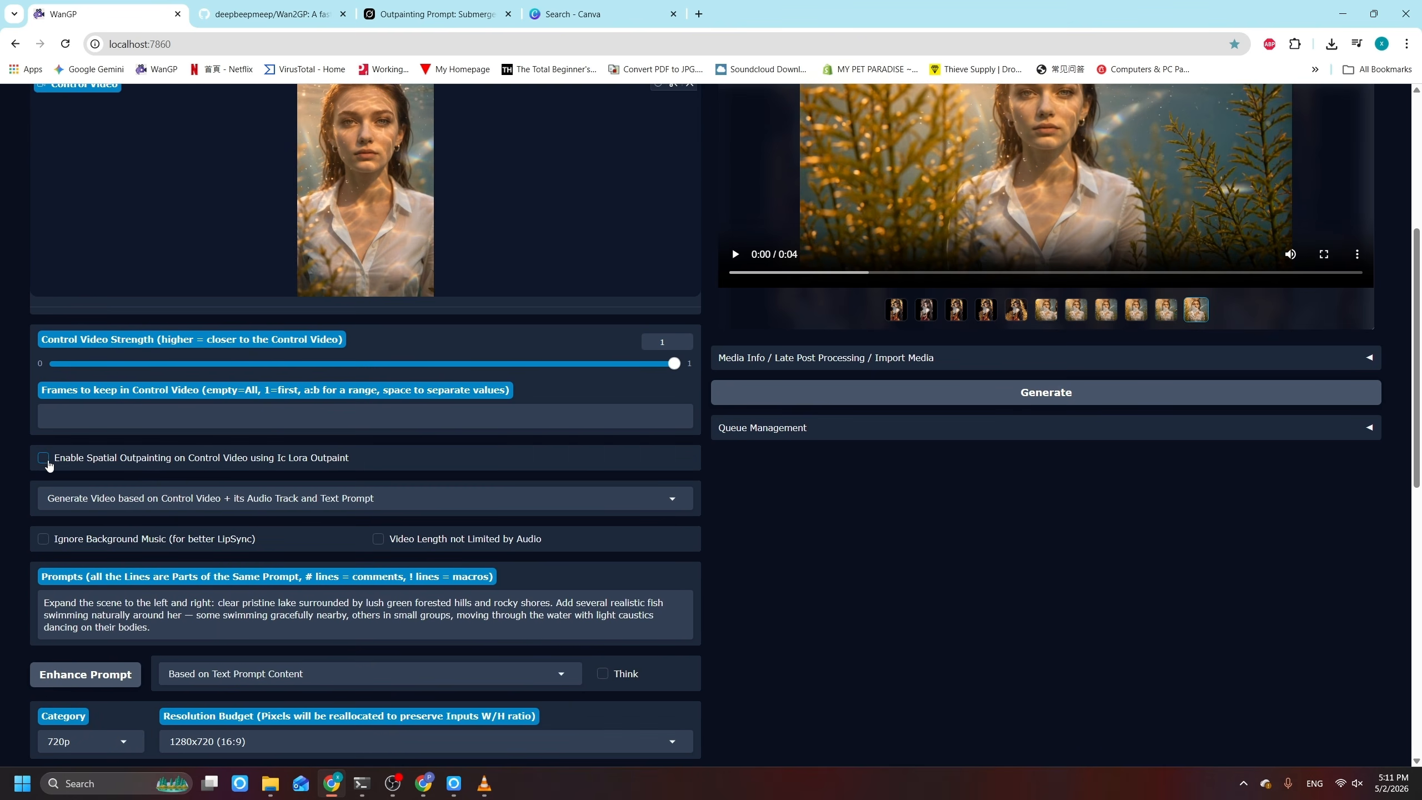
left_click(45, 461)
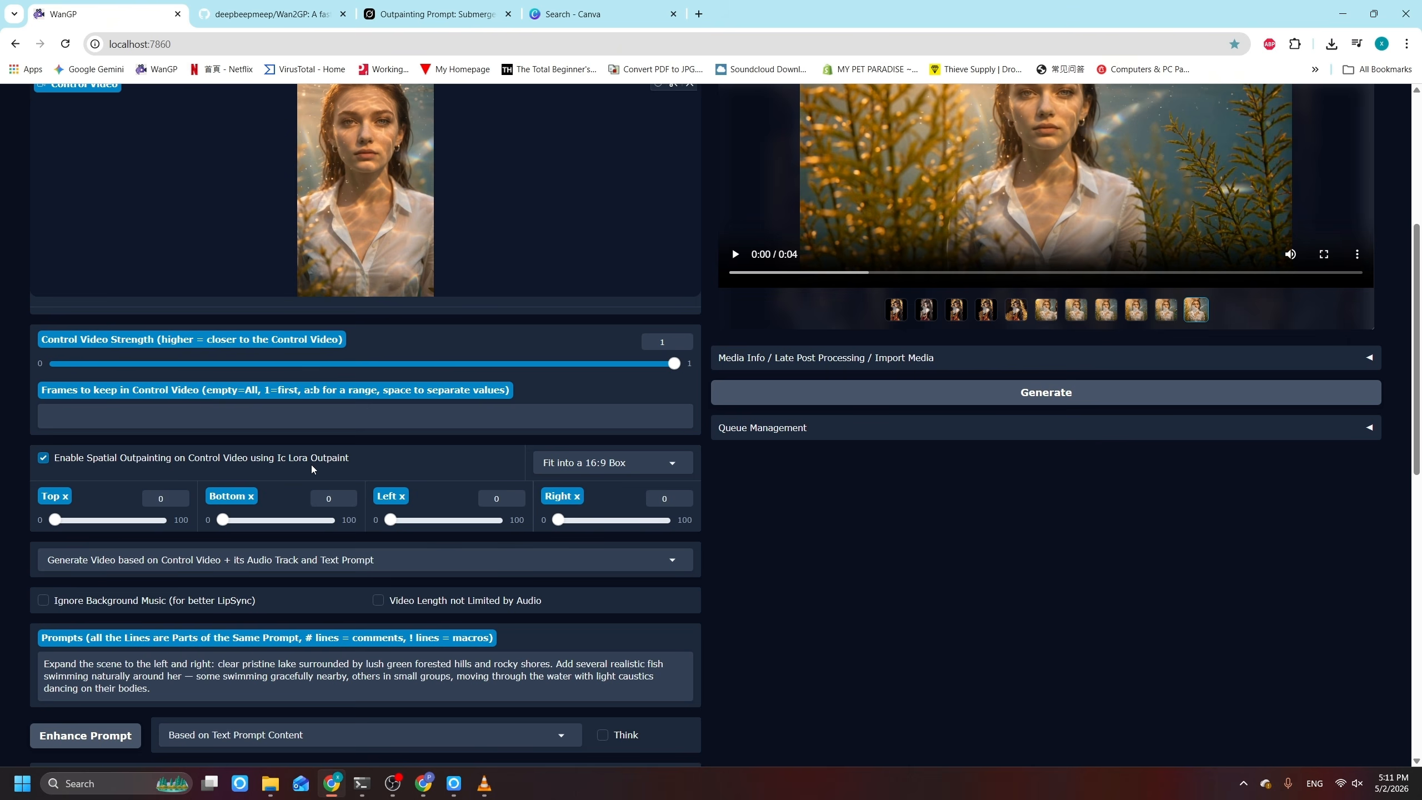
left_click(573, 473)
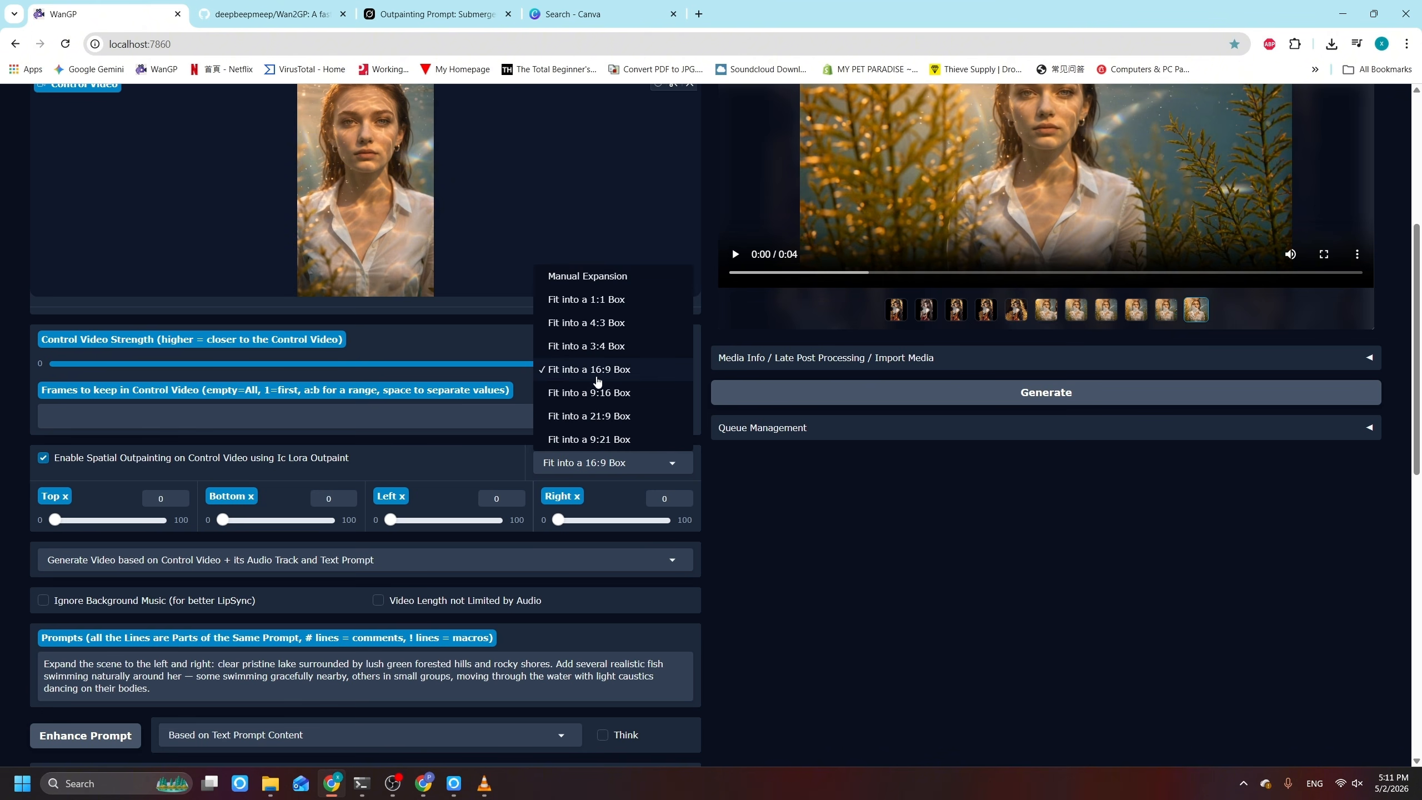
left_click(629, 371)
Step: Remove the lake, forested hills and rocky shores description from the prompt, keeping the realistic swimming fish, and generate the video
scroll(441, 480, "down", 1)
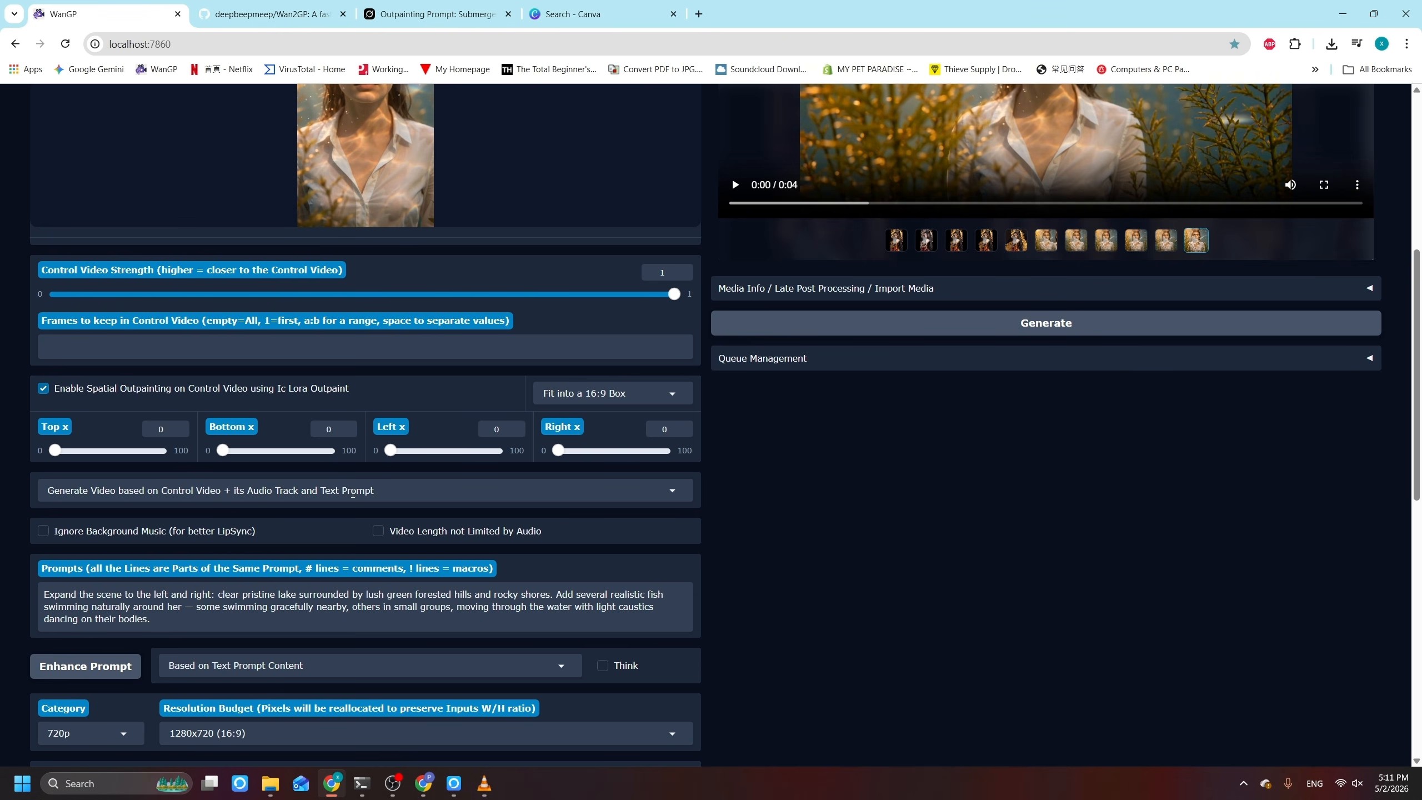
scroll(360, 491, "down", 2)
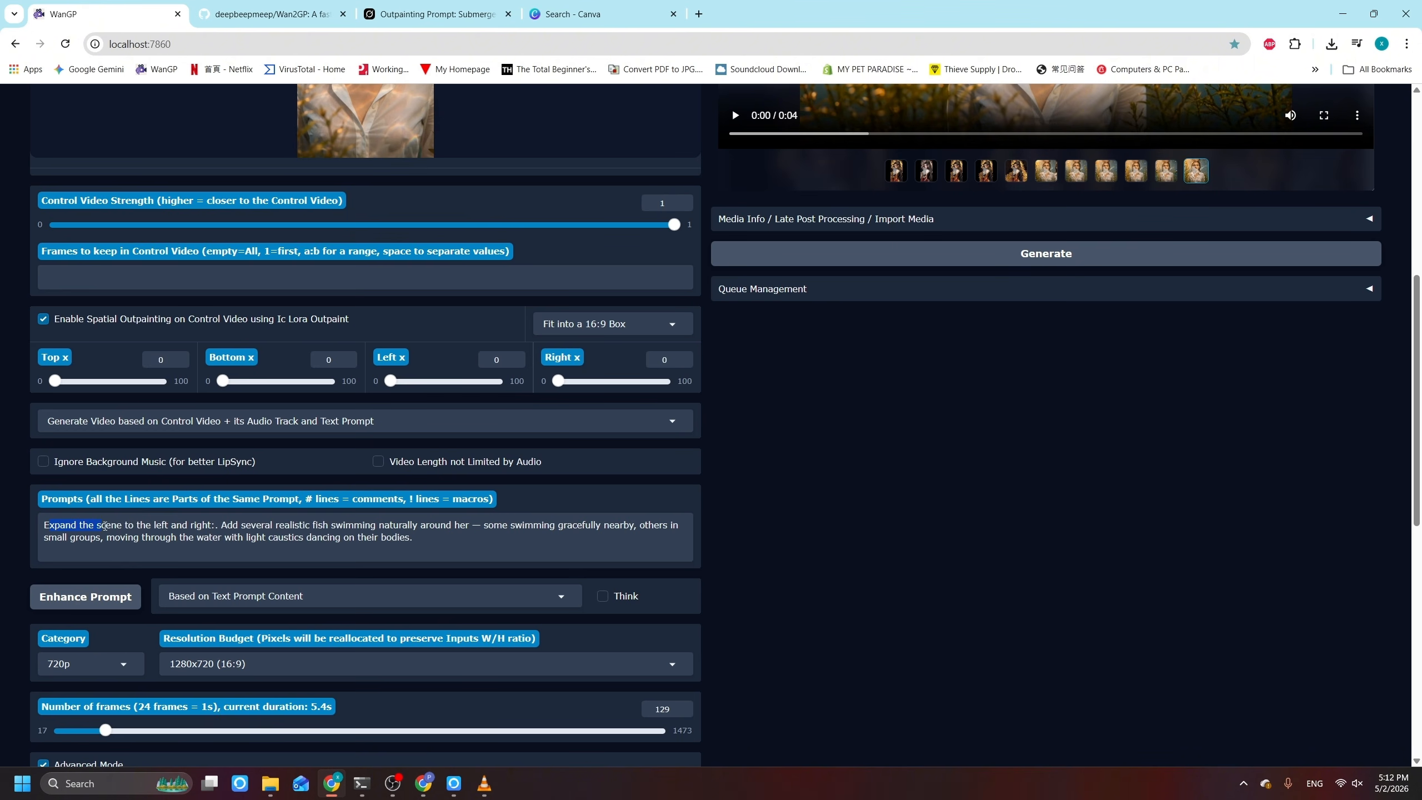
left_click(221, 525)
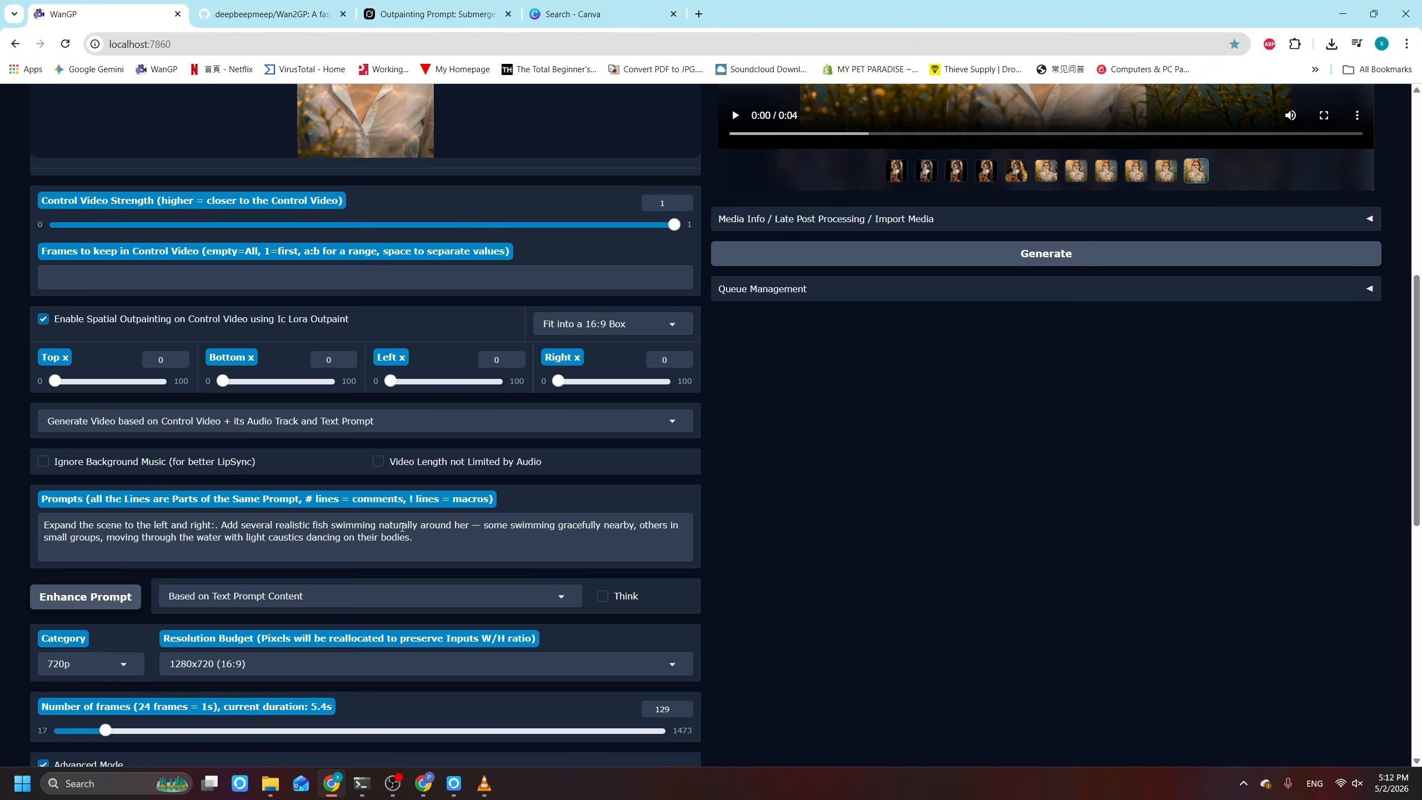
scroll(95, 596, "down", 1)
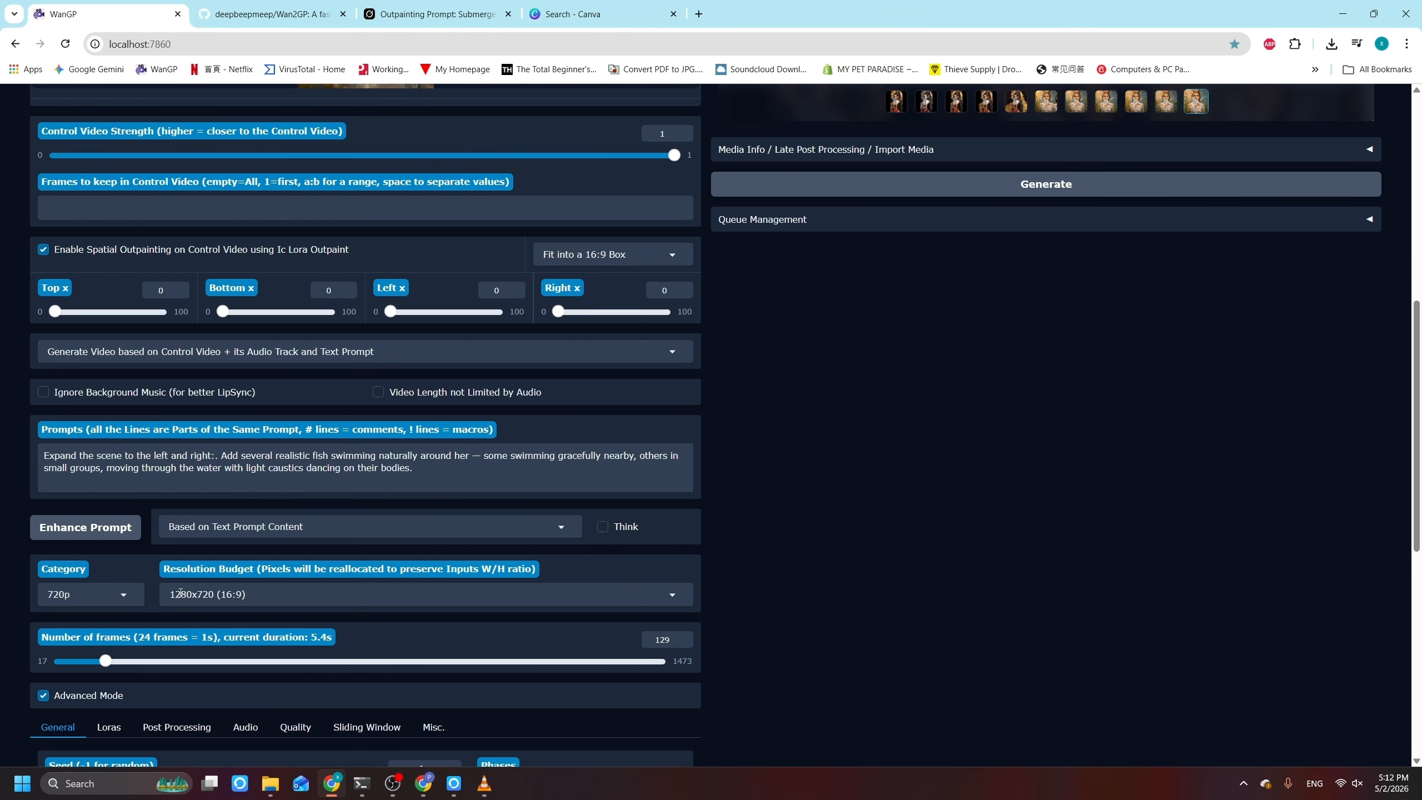
left_click(1035, 196)
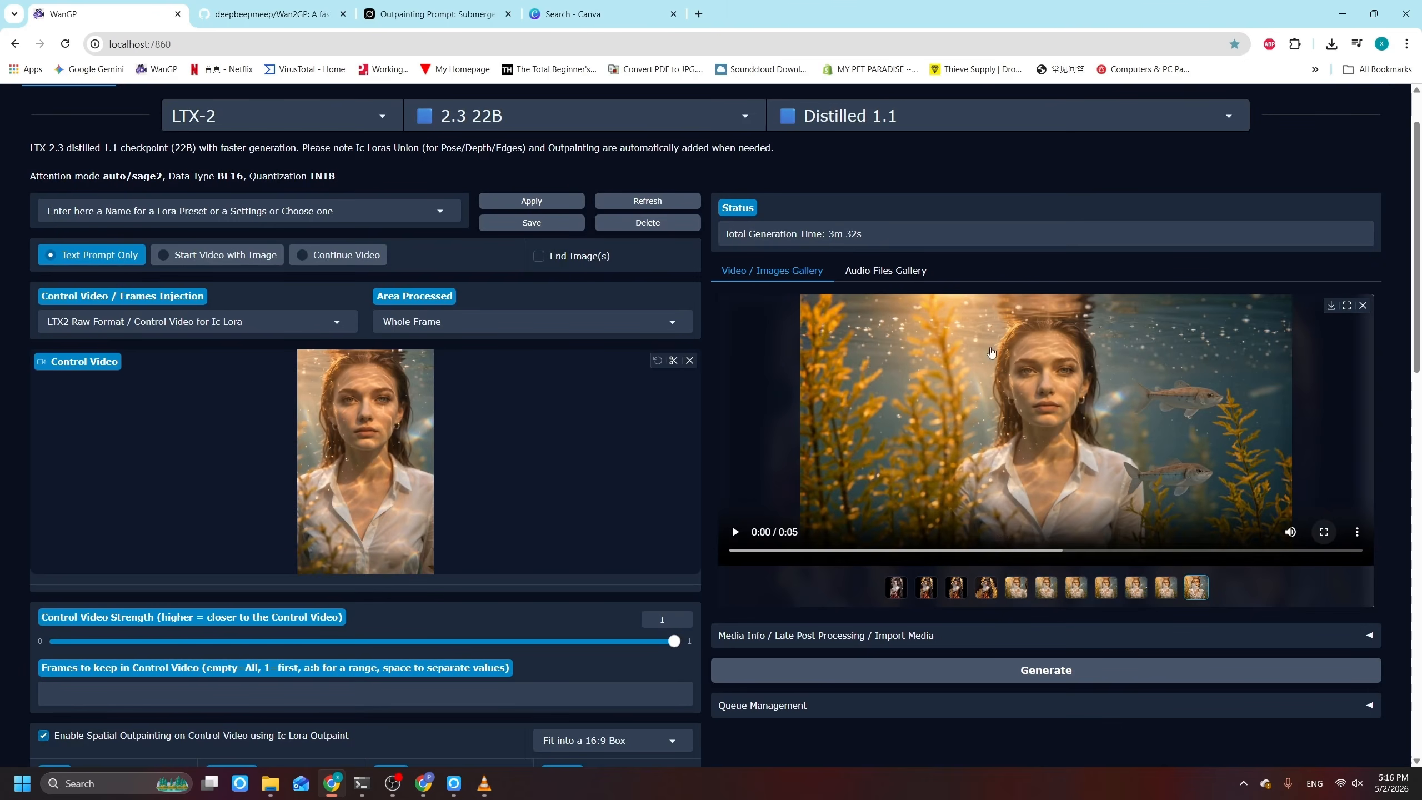
Step: Play the generated fish video in full screen and return to the Video Generator
left_click(1325, 532)
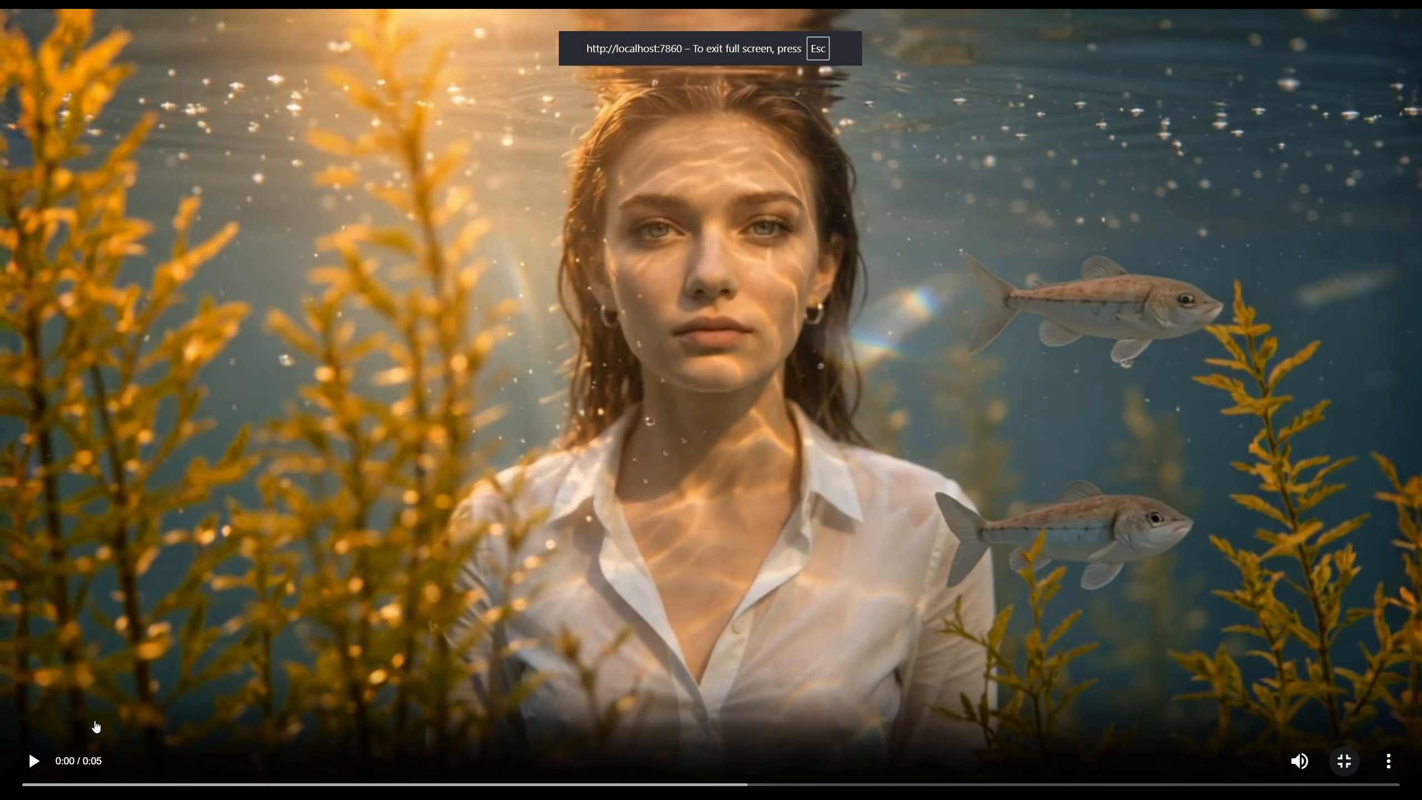
left_click(34, 760)
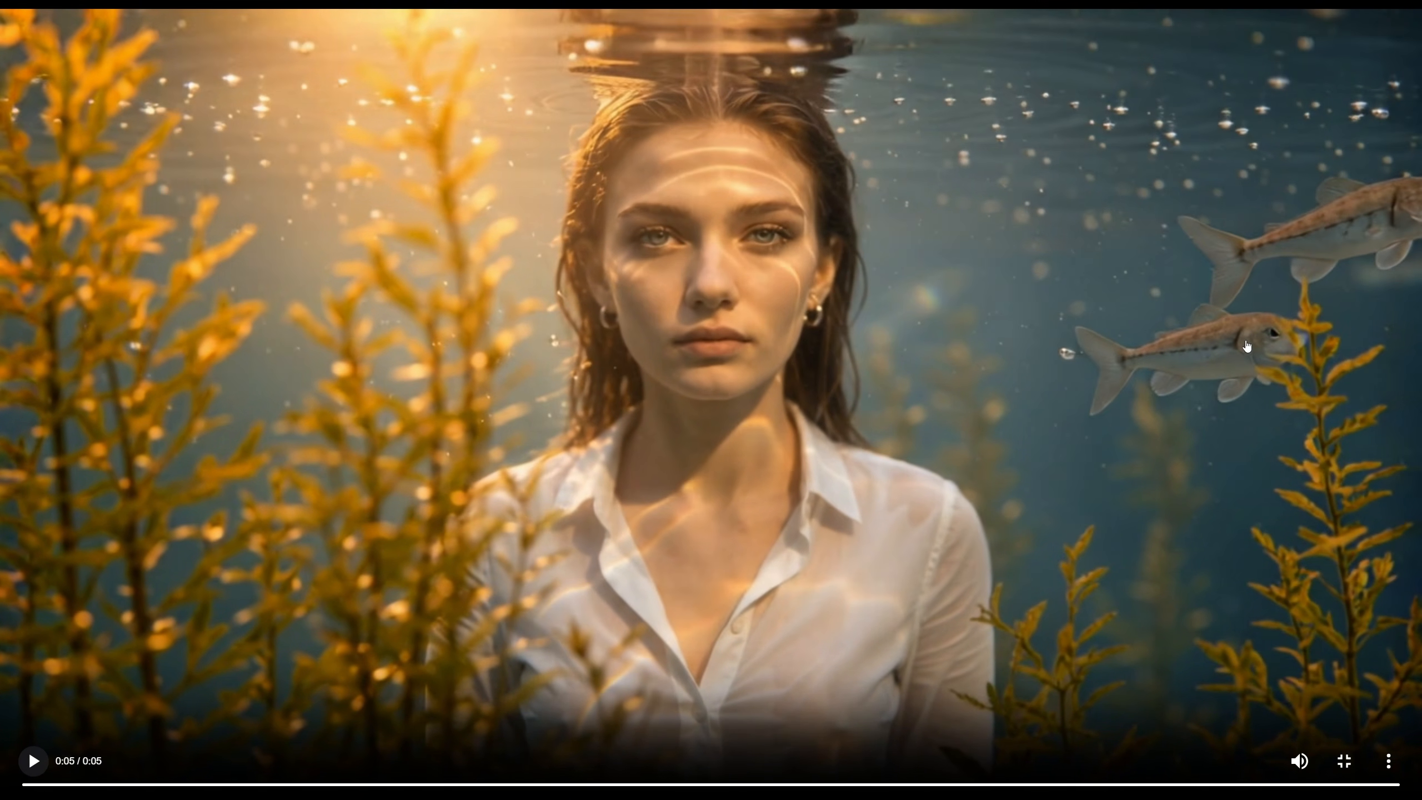
key("Escape")
scroll(1097, 371, "down", 3)
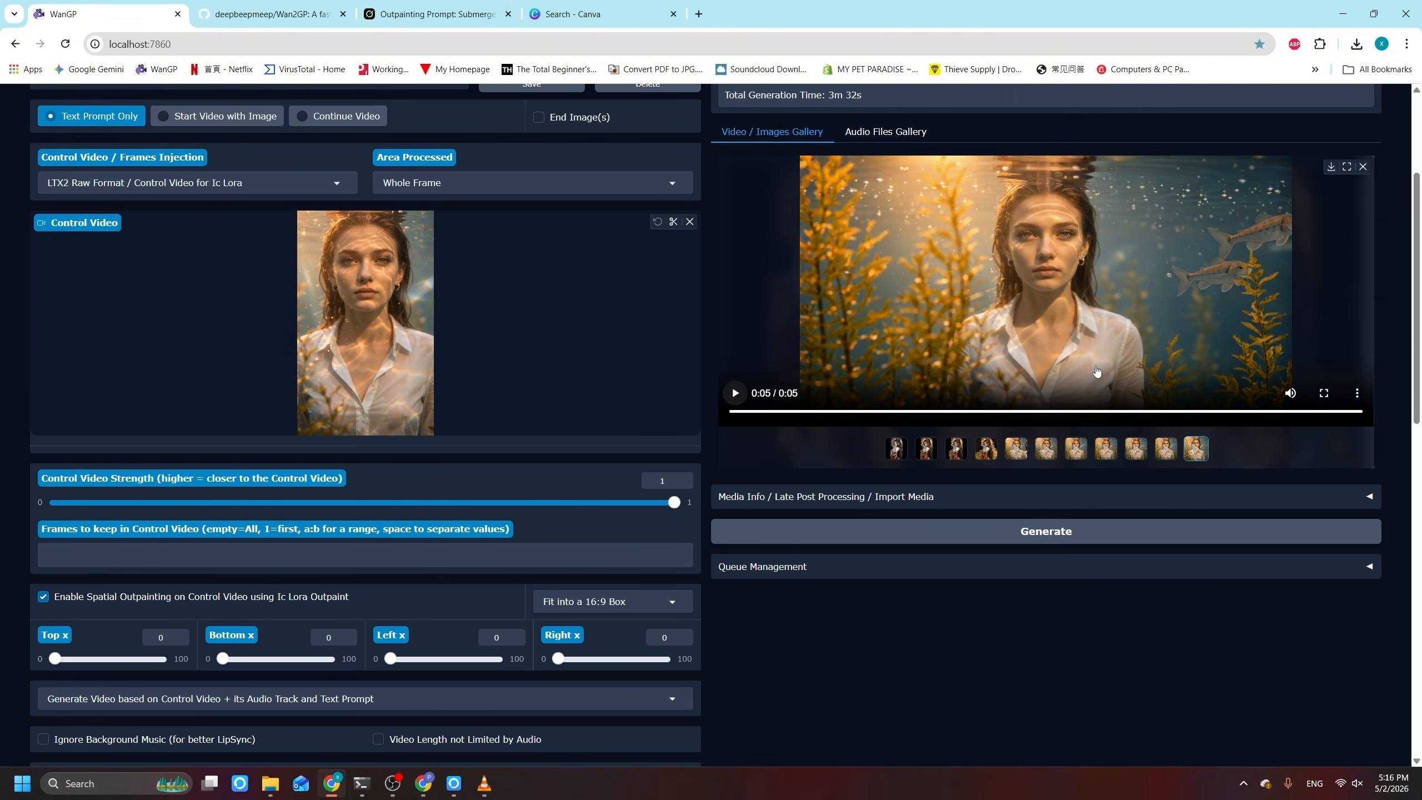
scroll(1097, 372, "up", 3)
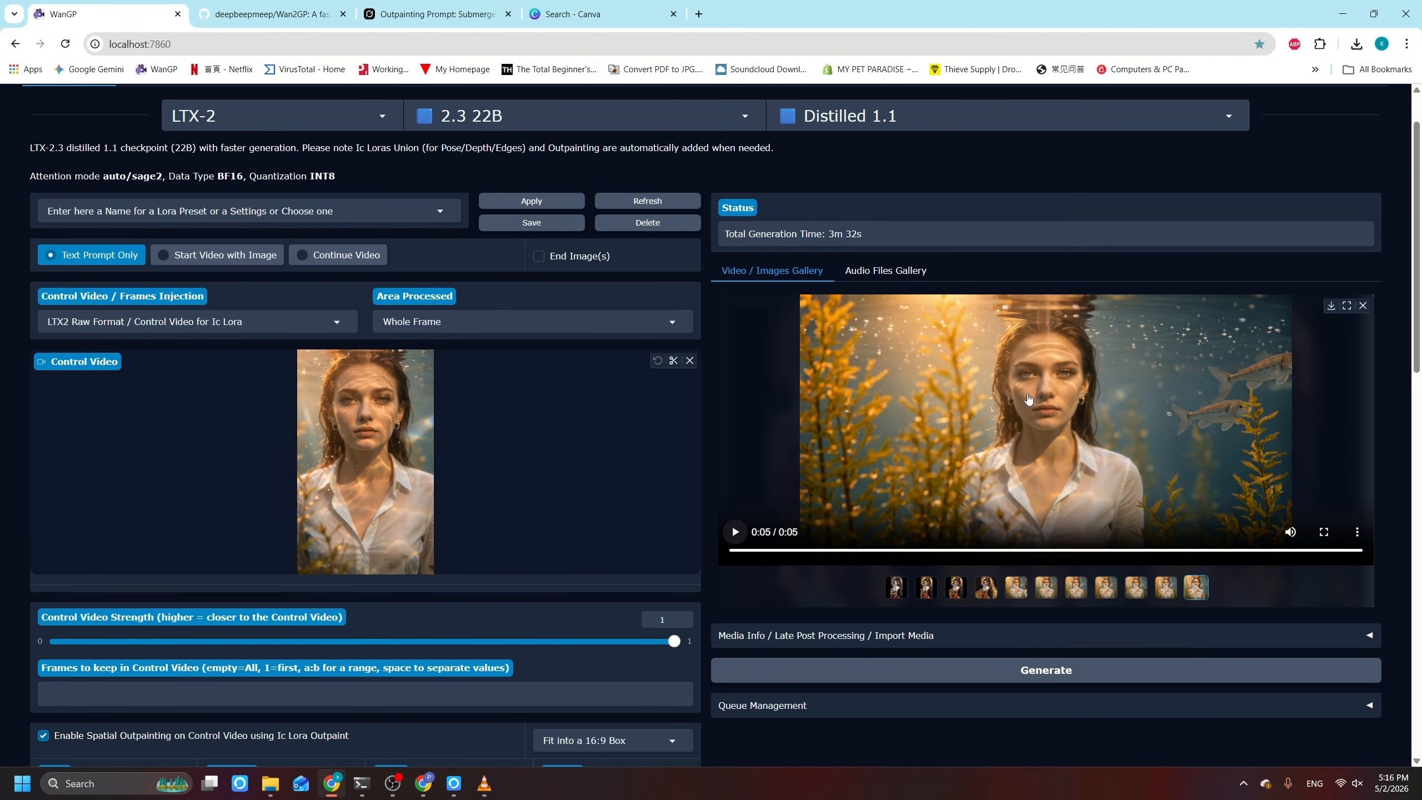
Step: Replace the fish in the prompt with several ethereal translucent jellyfish in soft glowing blues, purples and pinks, and generate the video
scroll(1030, 398, "down", 4)
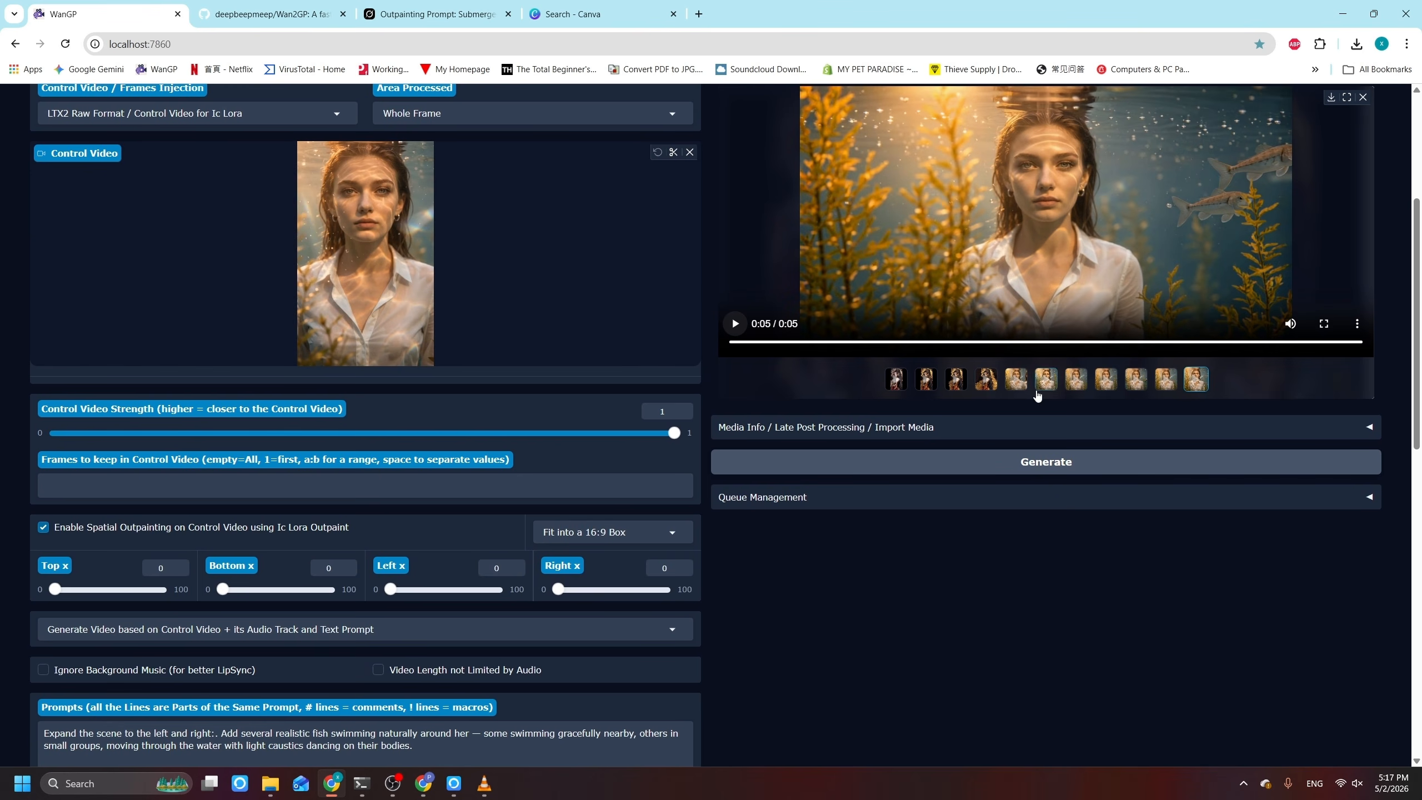
scroll(498, 662, "down", 3)
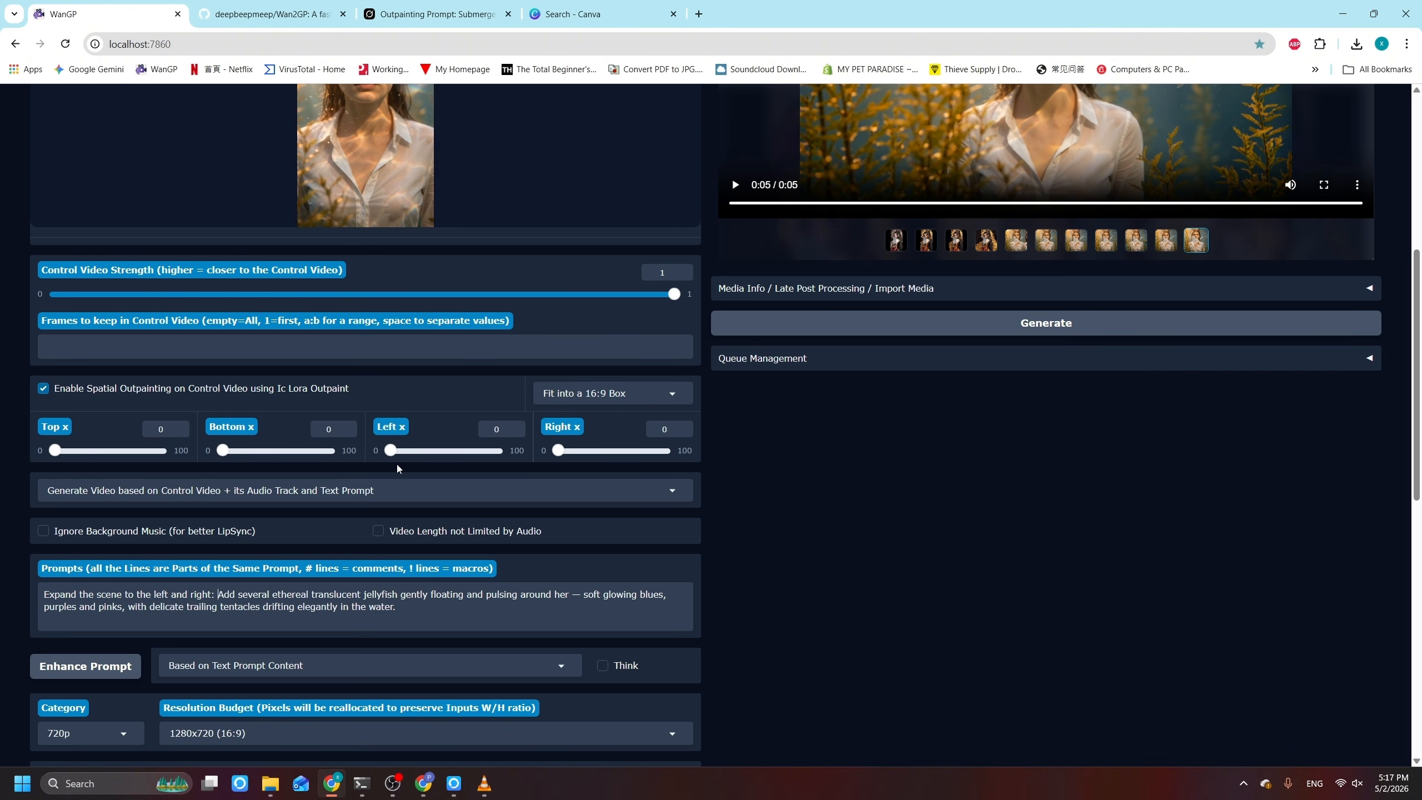
left_click(1011, 333)
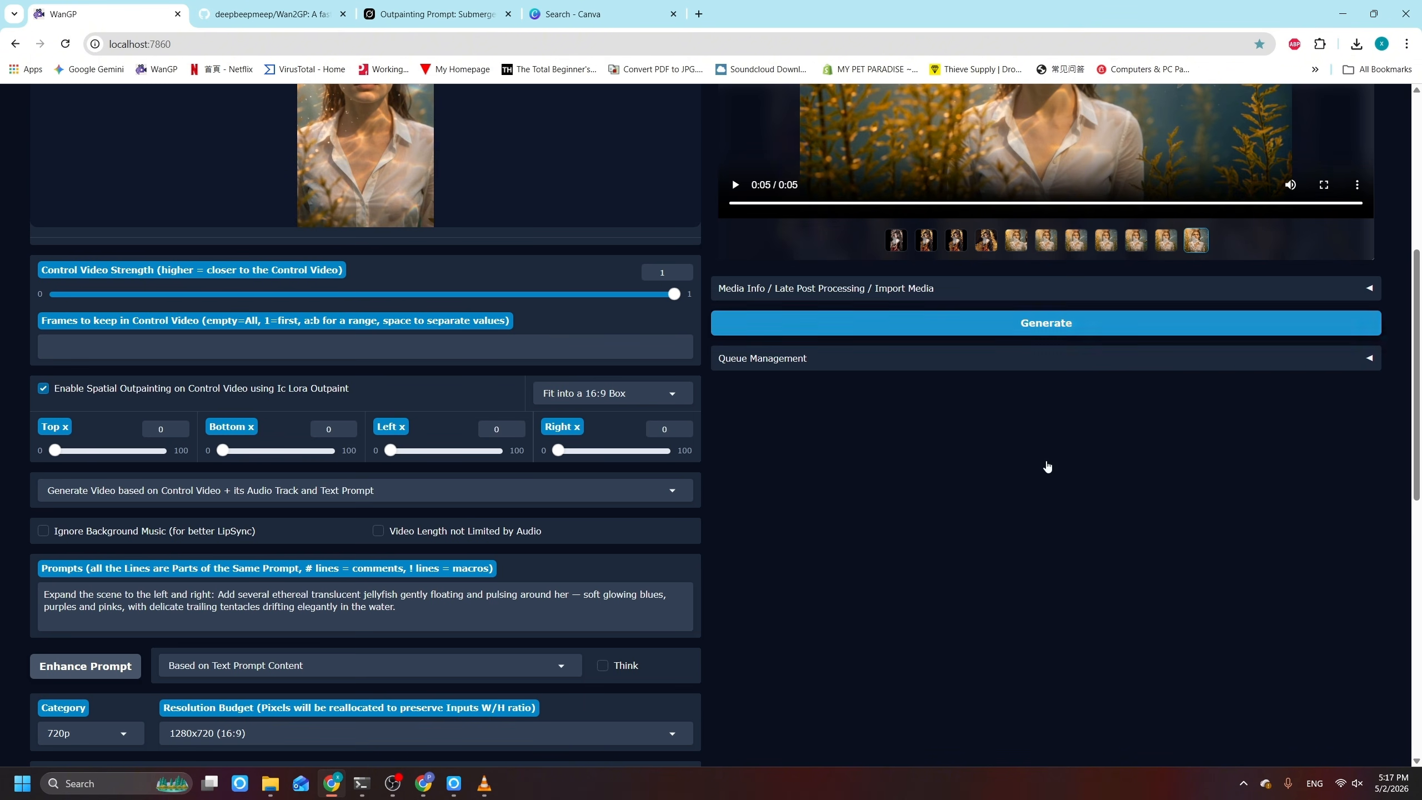
Step: Review the jellyfish version of the prompt in the Grok chat, return to WanGP and play the generated jellyfish video enlarged
key("ctrl+3")
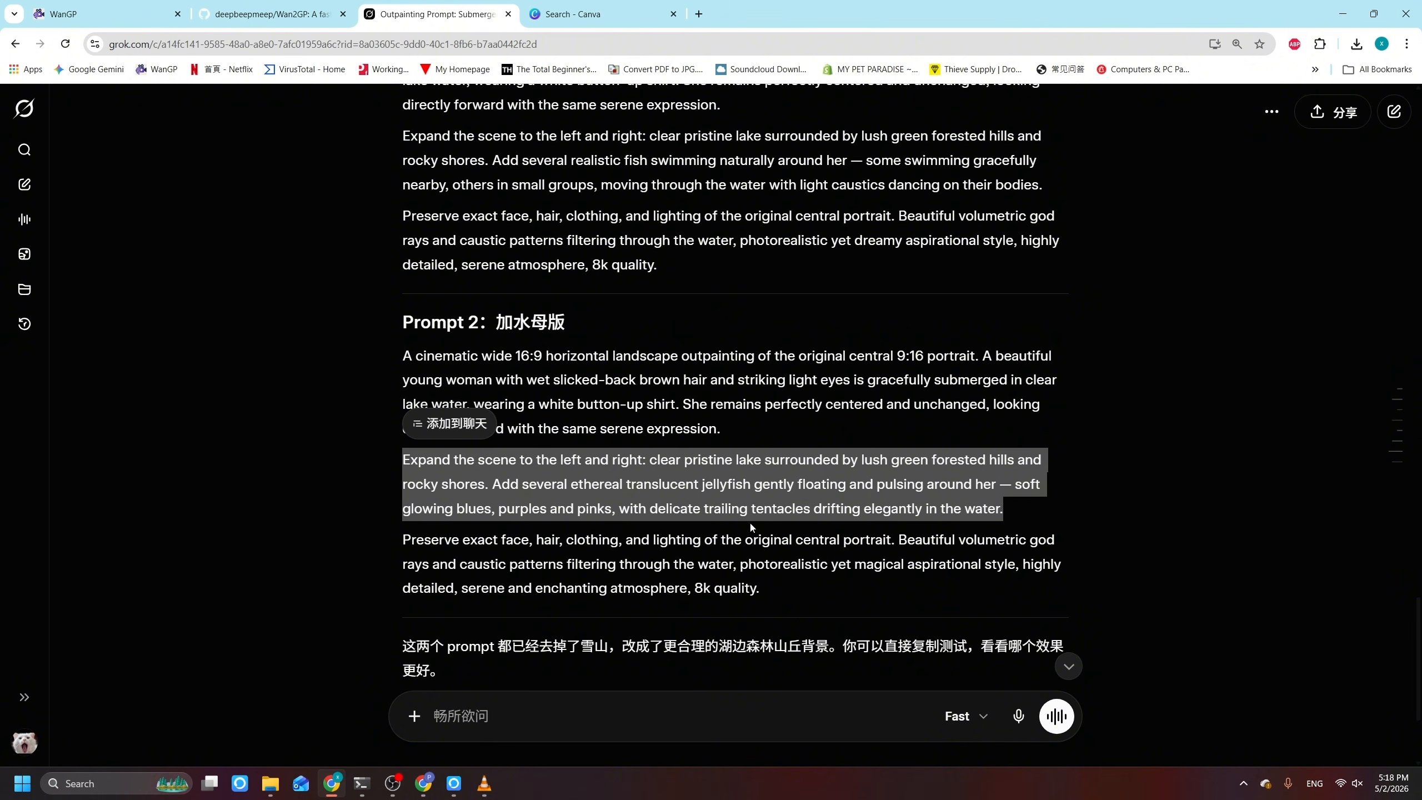
left_click(100, 17)
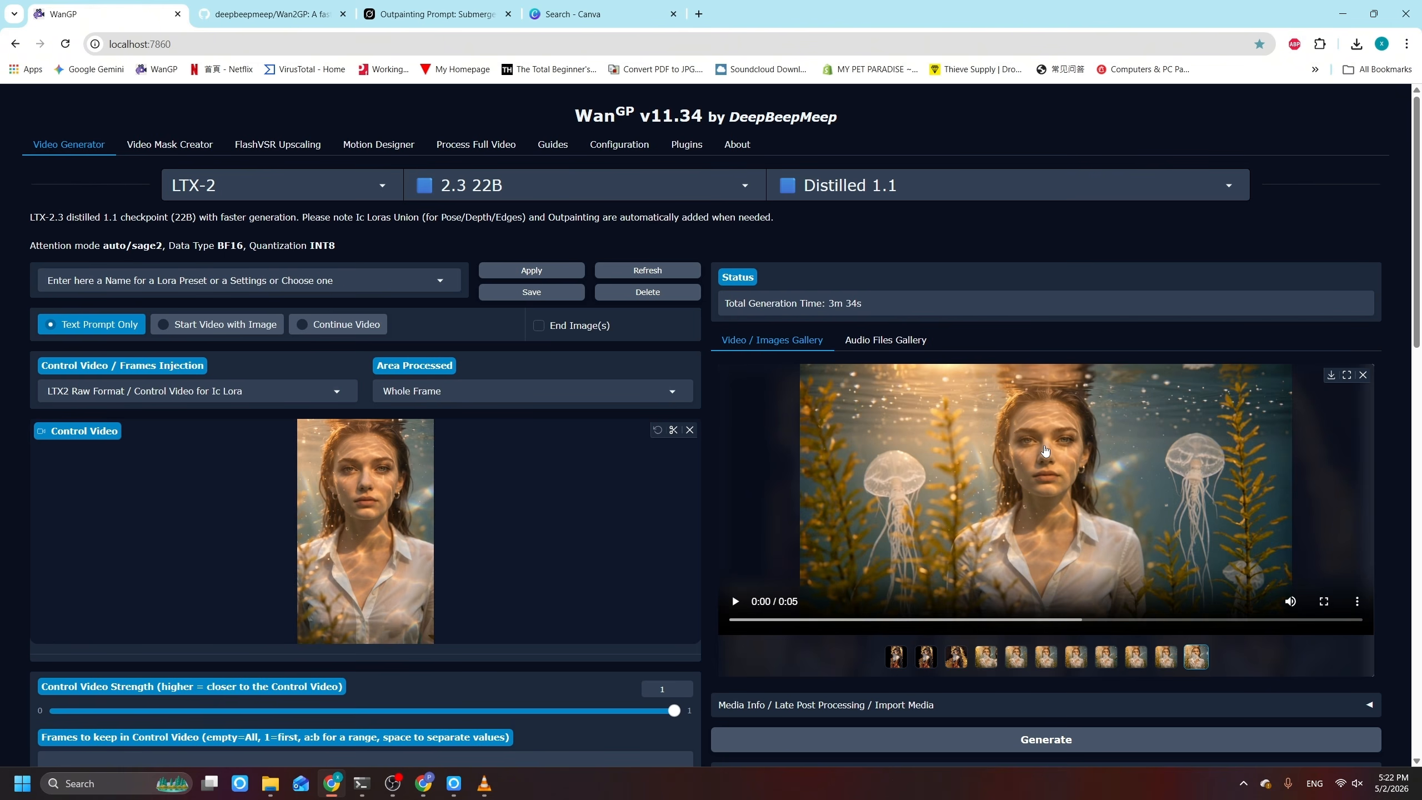
left_click(1348, 375)
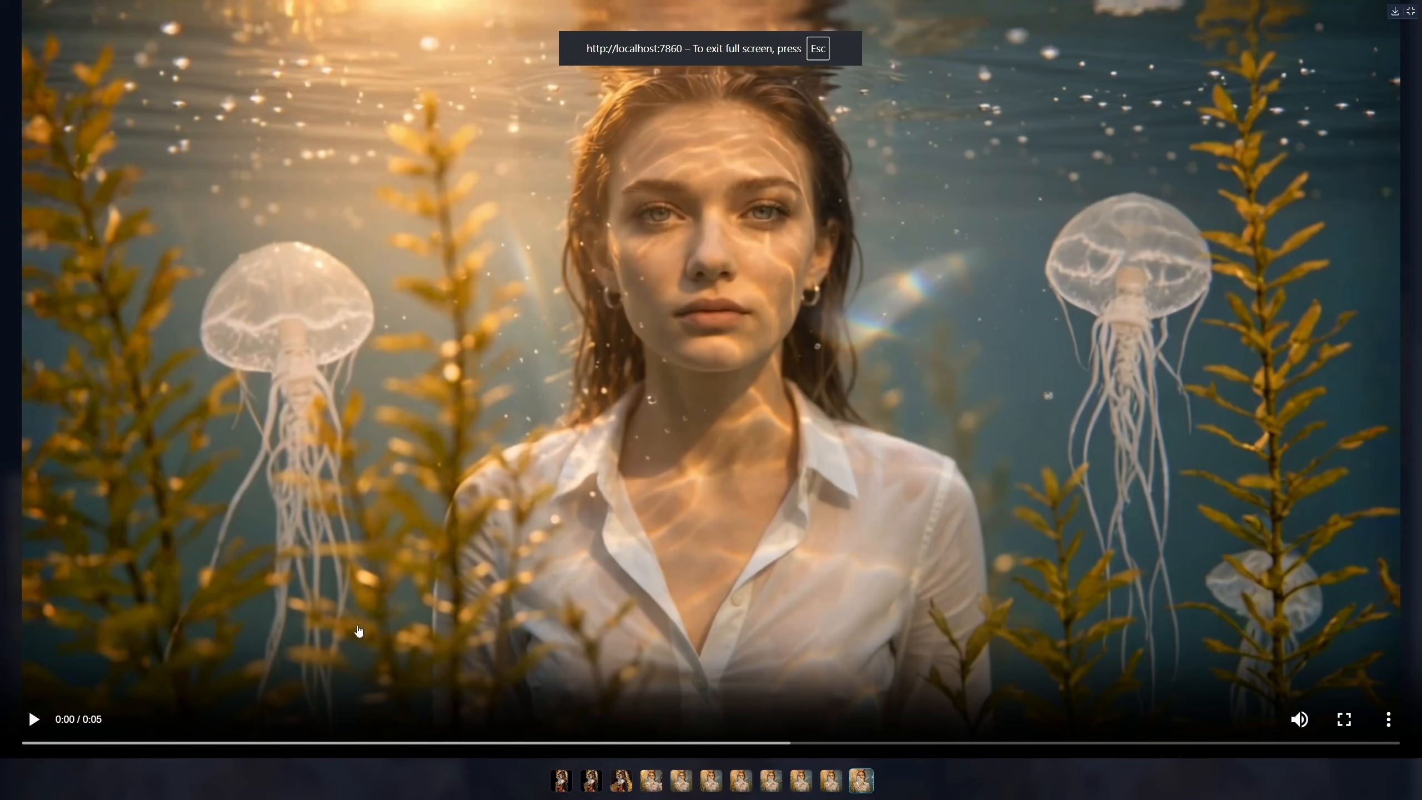
left_click(33, 719)
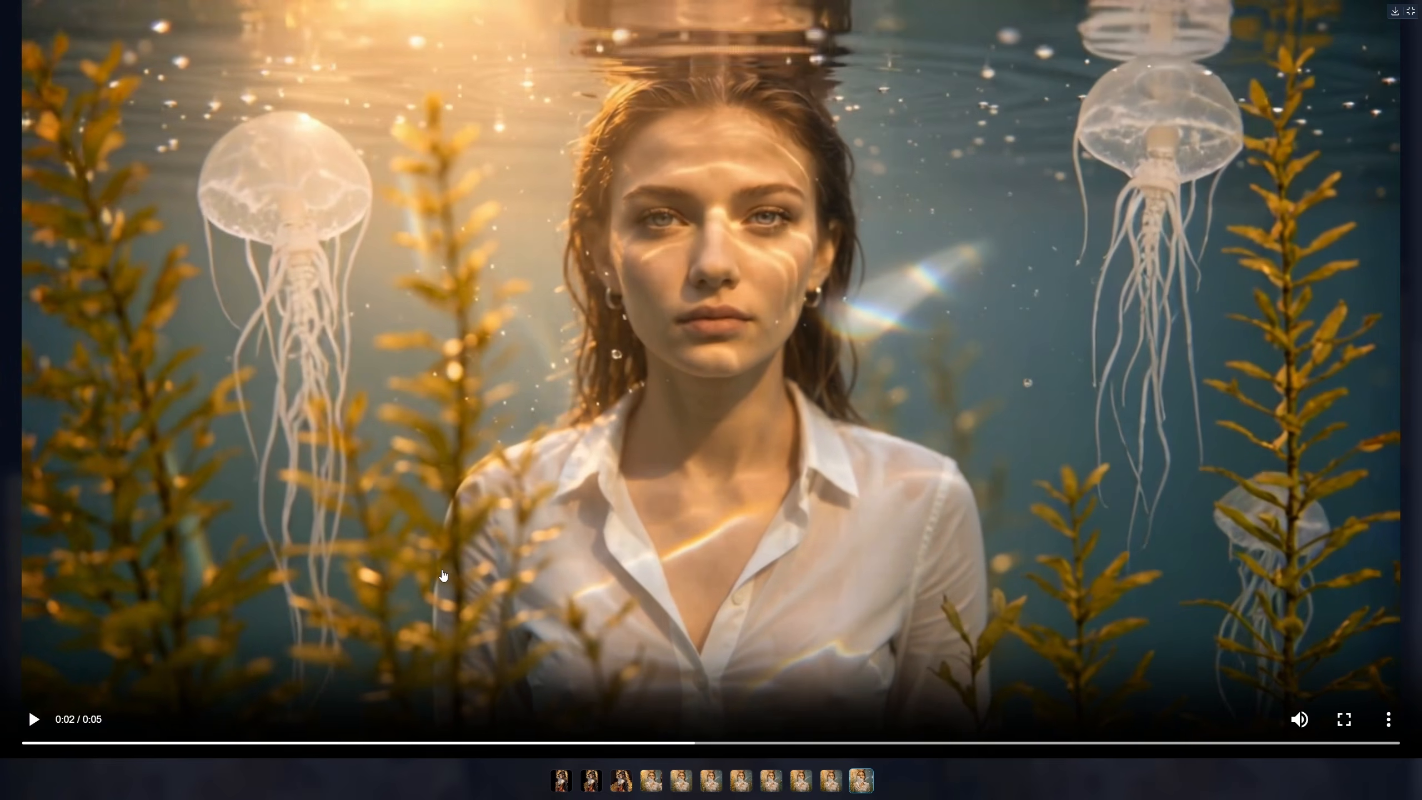
key("Escape")
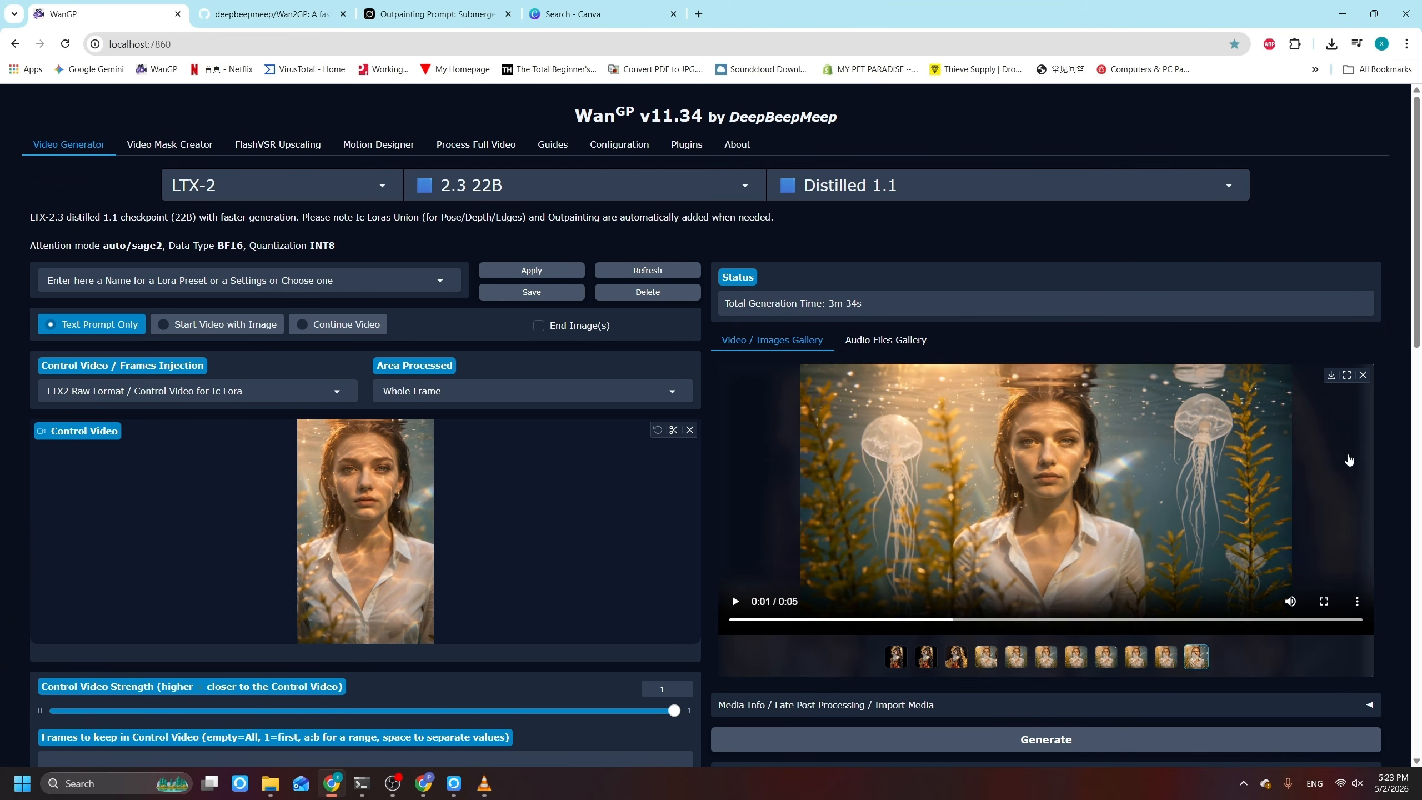
left_click(1325, 601)
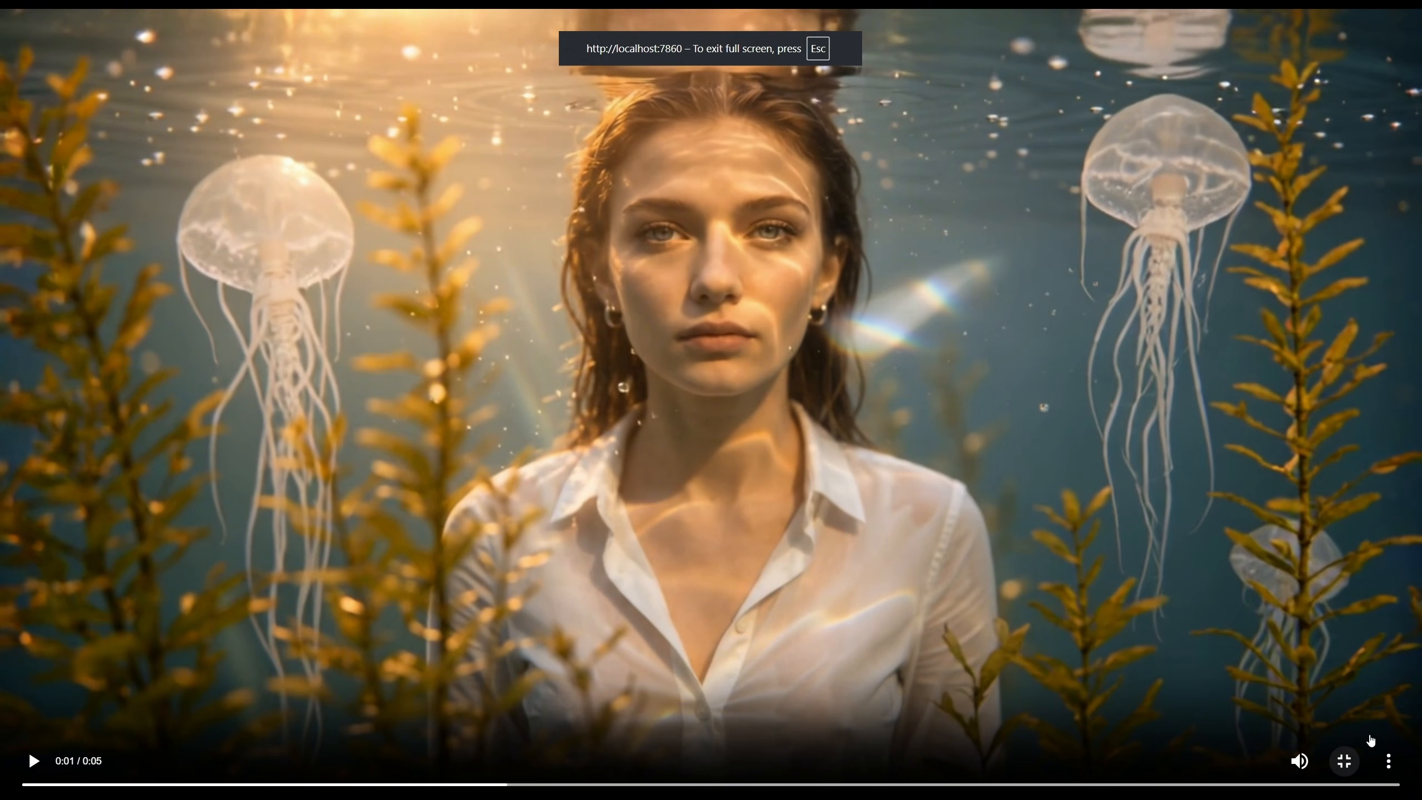
left_click(1345, 760)
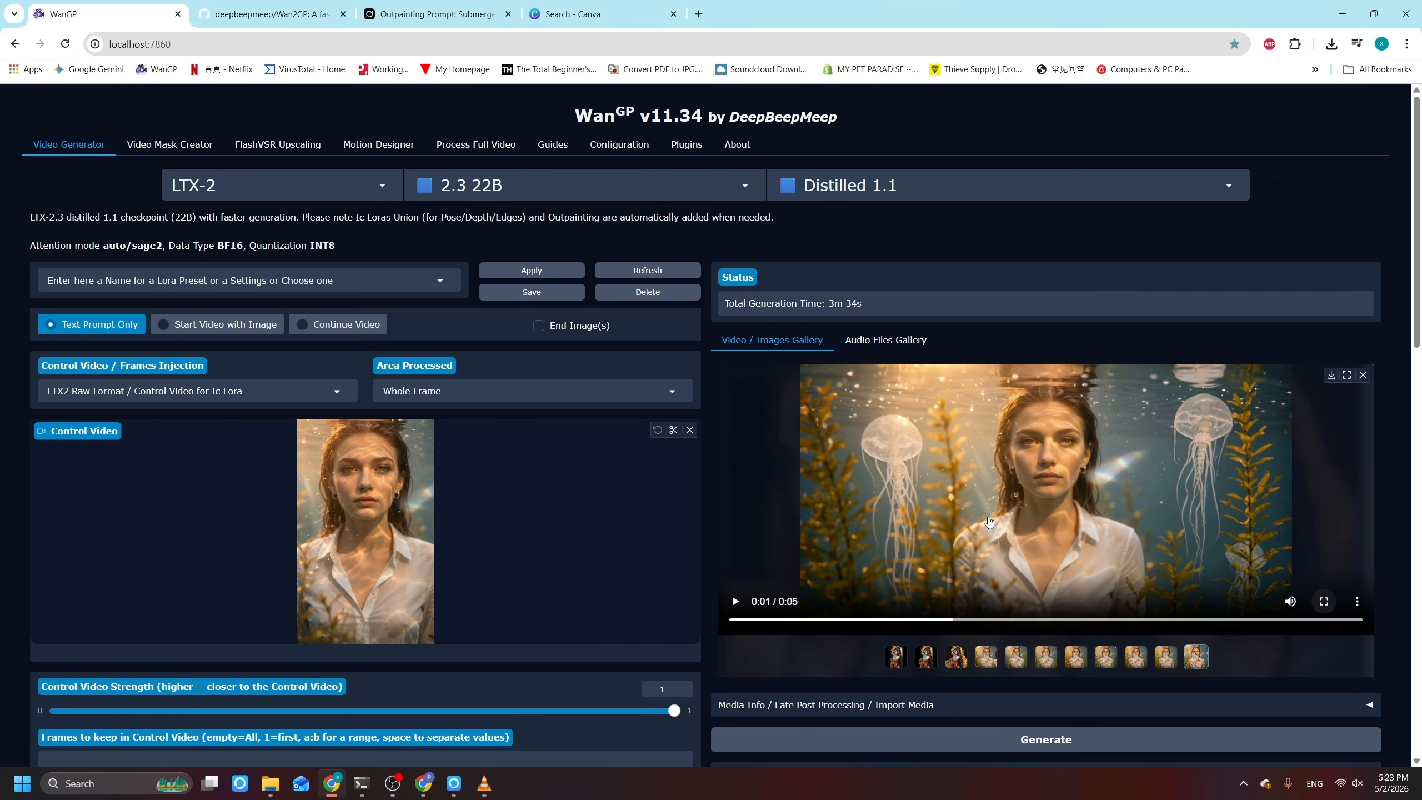
Step: Examine the generated jellyfish video alongside the vertical control video and the outpainting settings
scroll(1014, 424, "down", 1)
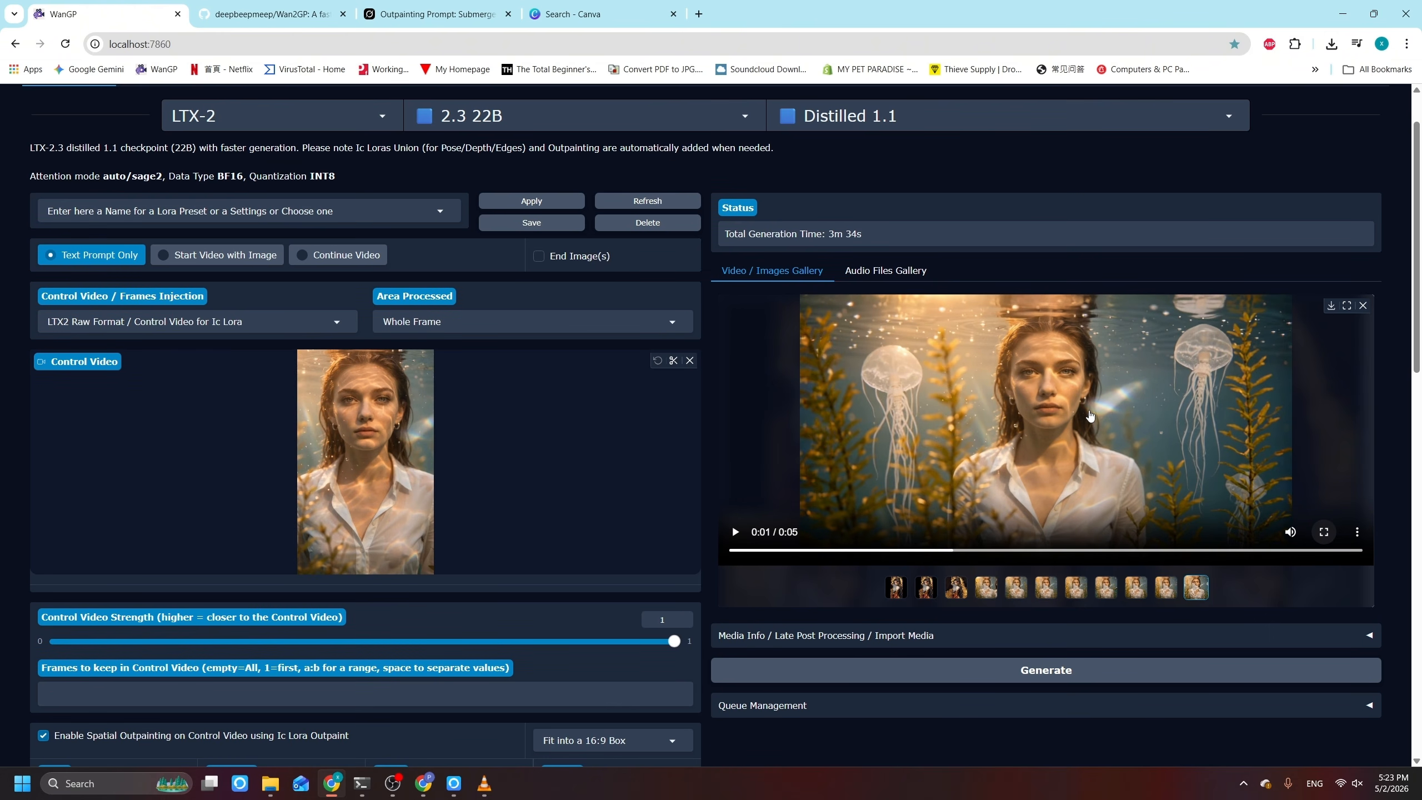
scroll(985, 510, "down", 1)
scroll(989, 419, "up", 2)
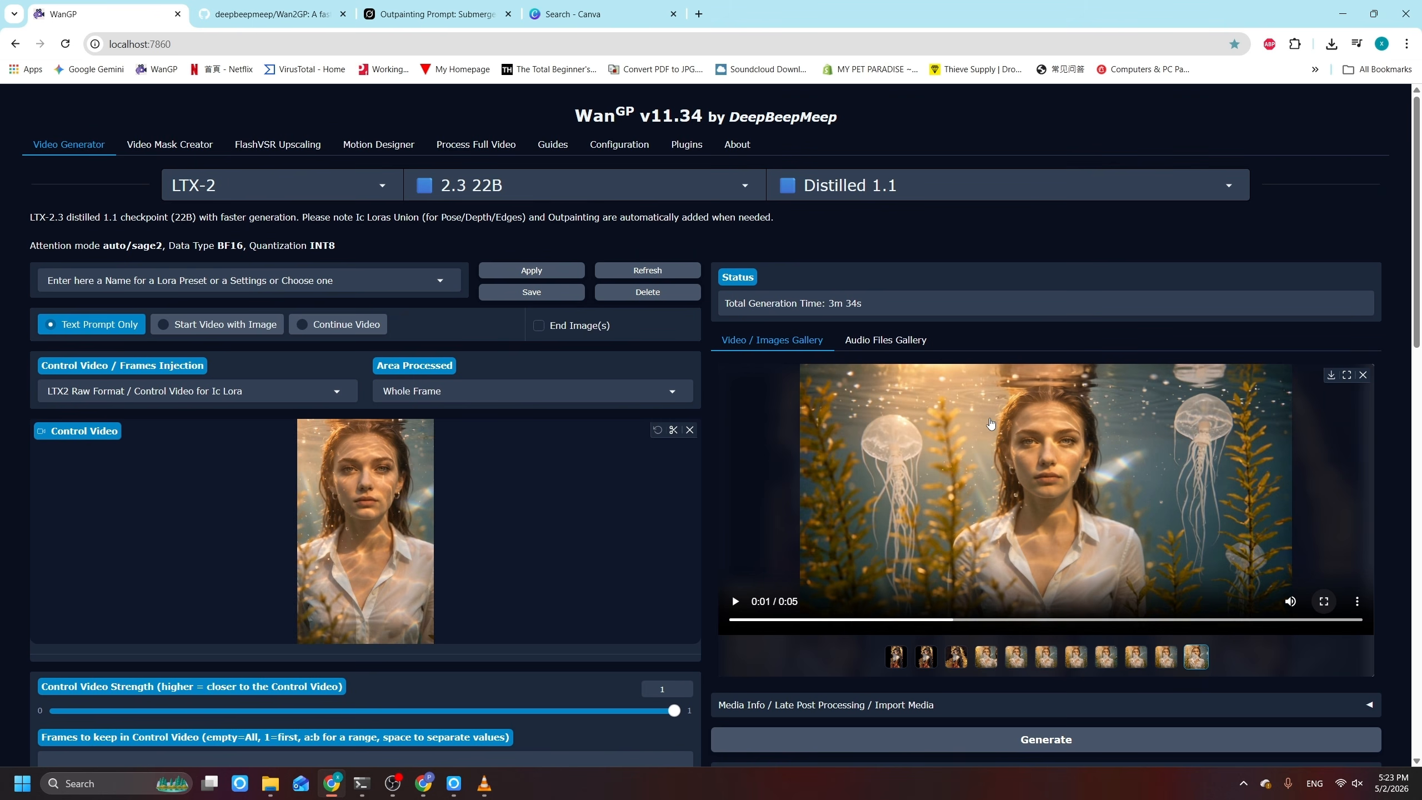
scroll(990, 424, "down", 4)
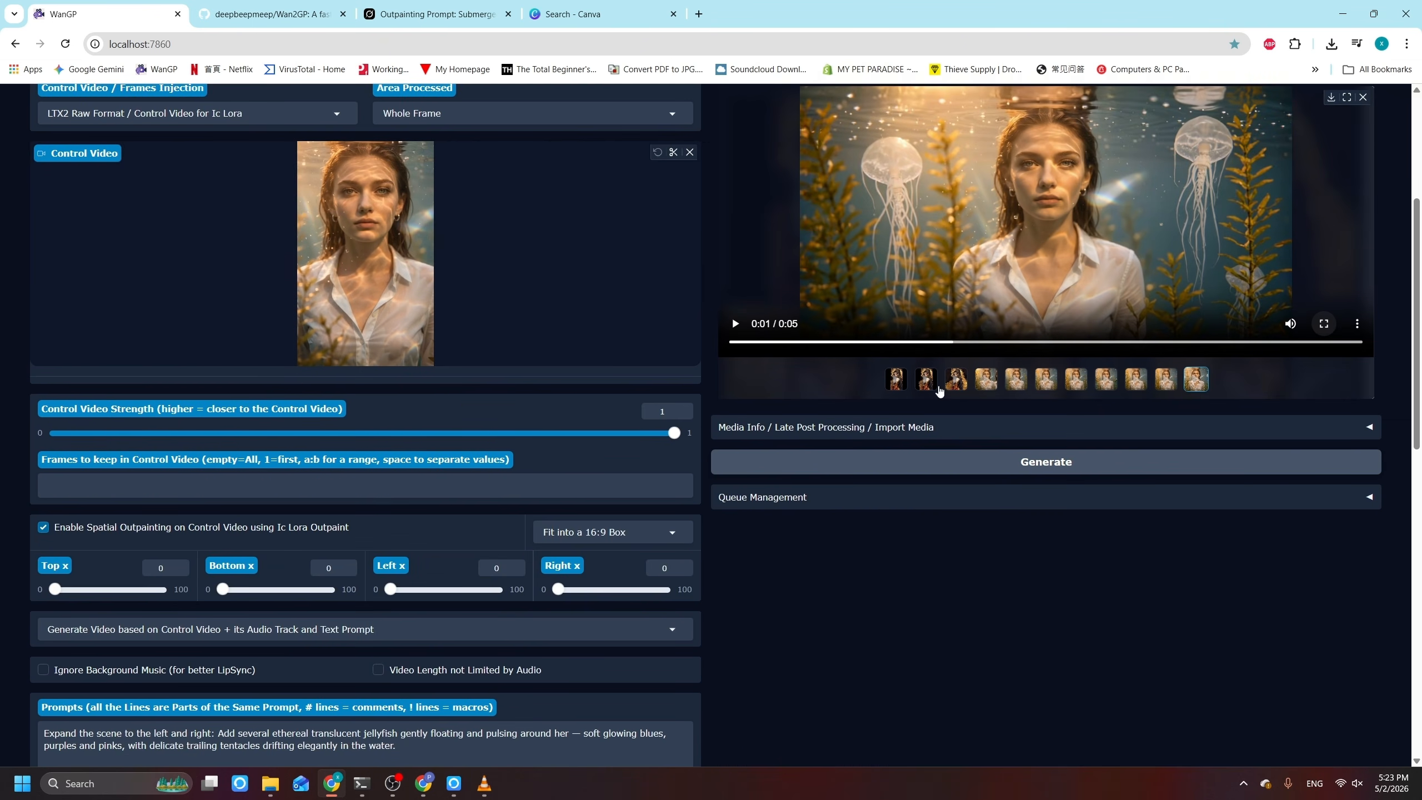
scroll(412, 342, "up", 1)
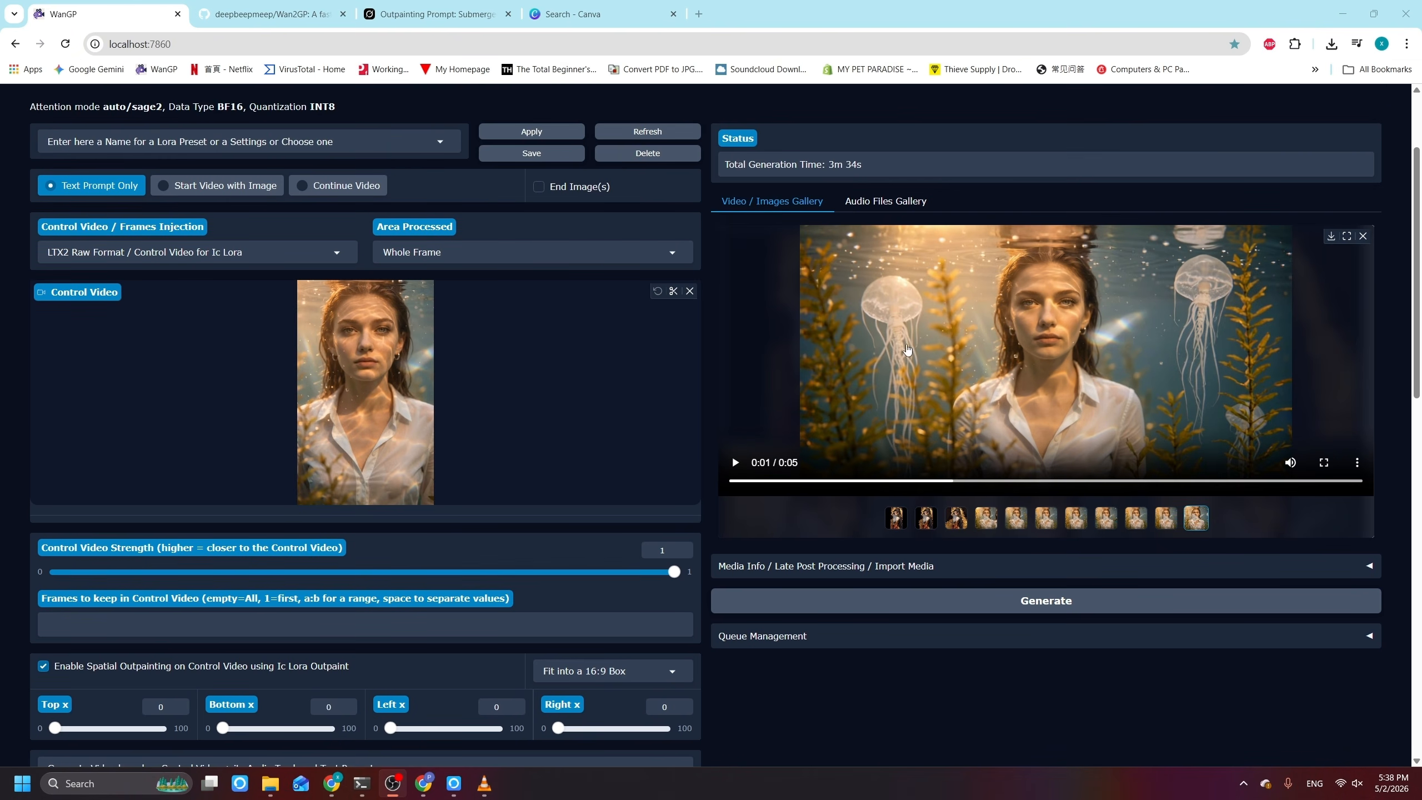
scroll(923, 286, "up", 1)
scroll(852, 451, "down", 1)
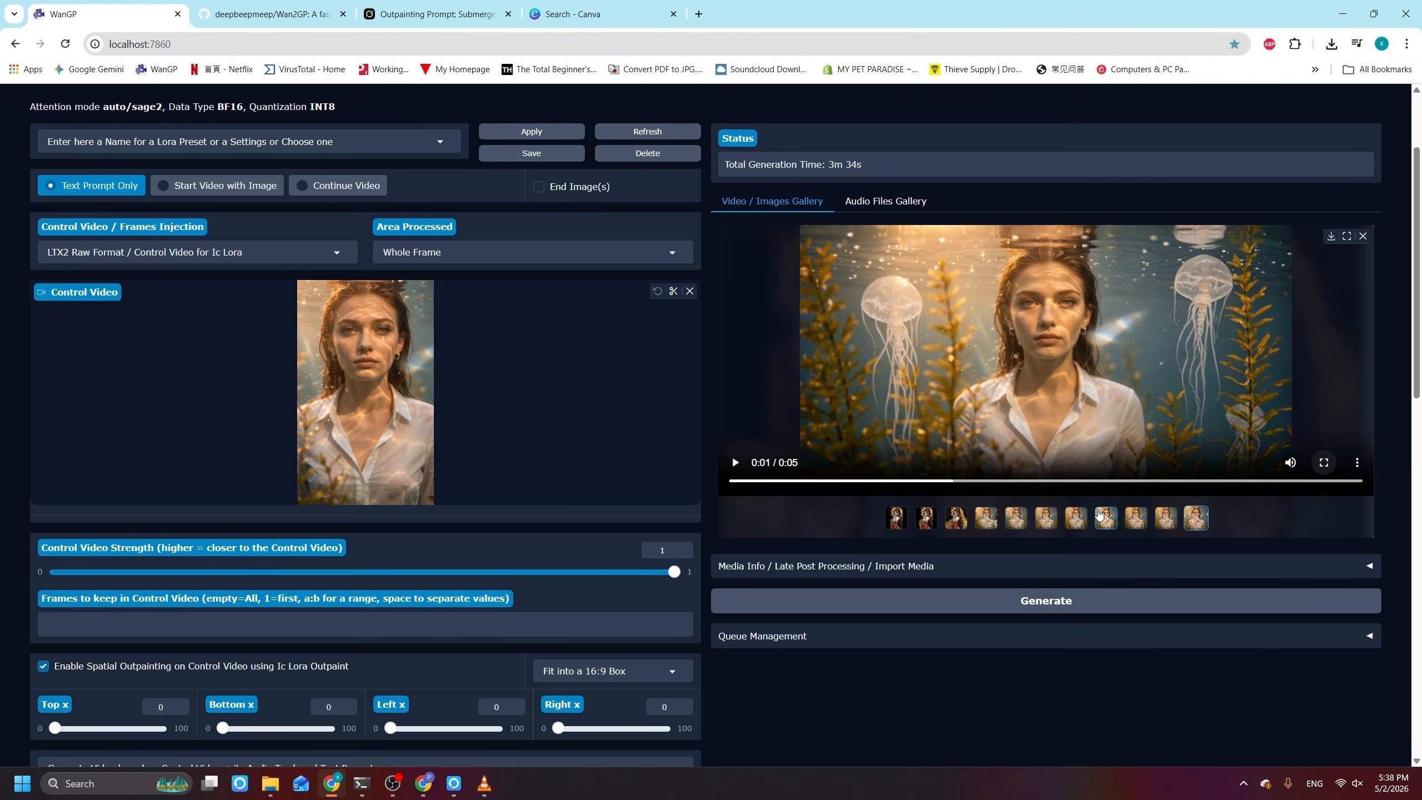
scroll(957, 662, "down", 1)
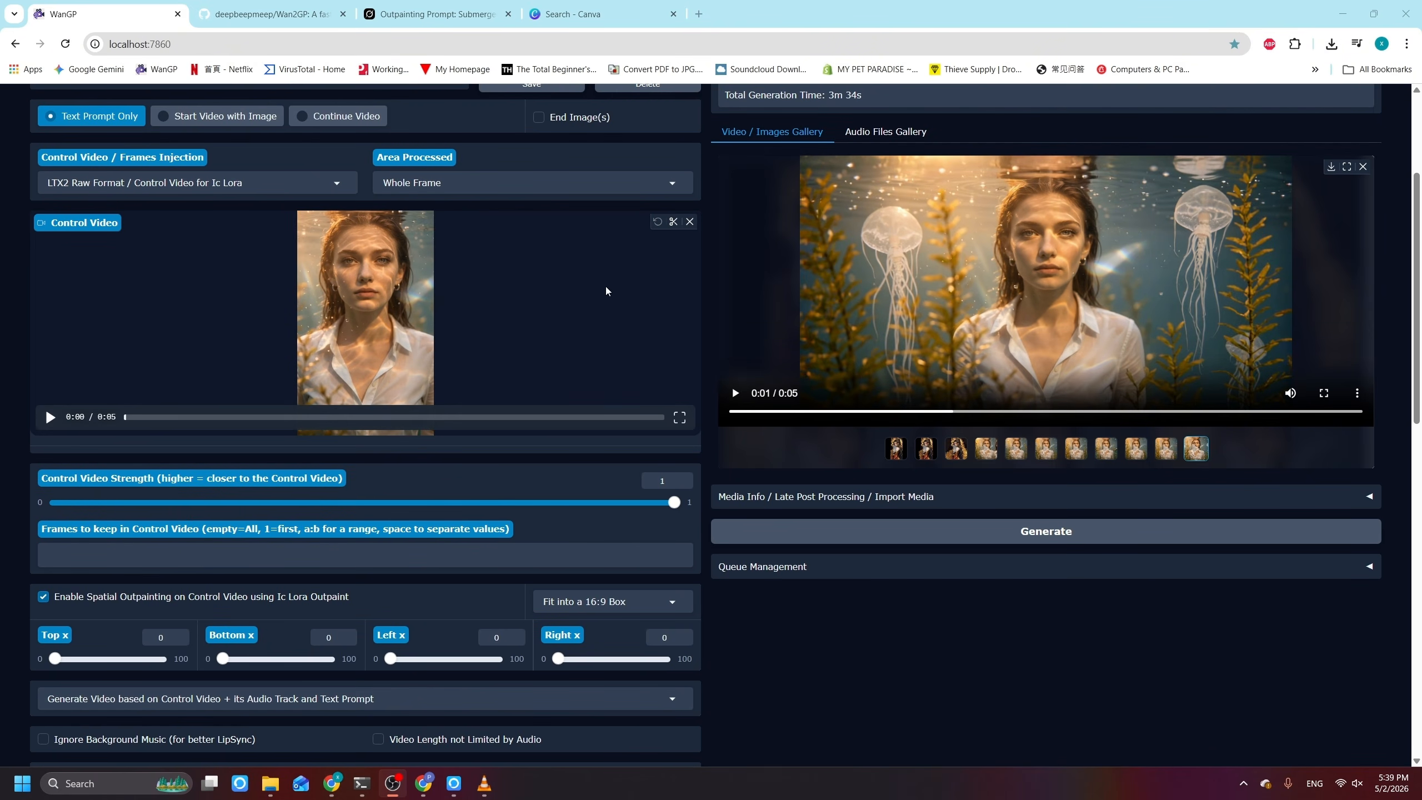
scroll(219, 431, "up", 1)
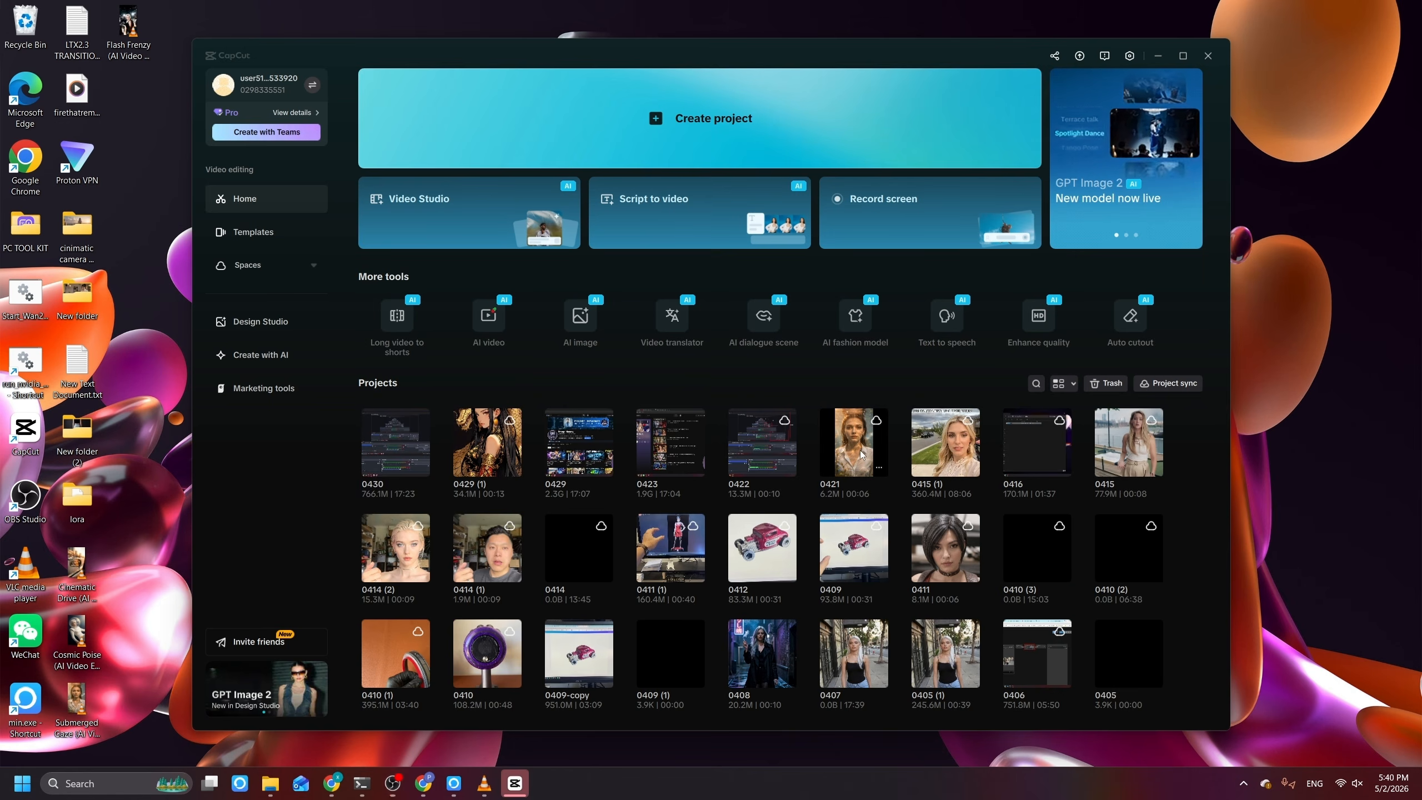
Step: Switch to CapCut, open project 0421 and add the submerged portrait clip to the timeline
left_click(863, 454)
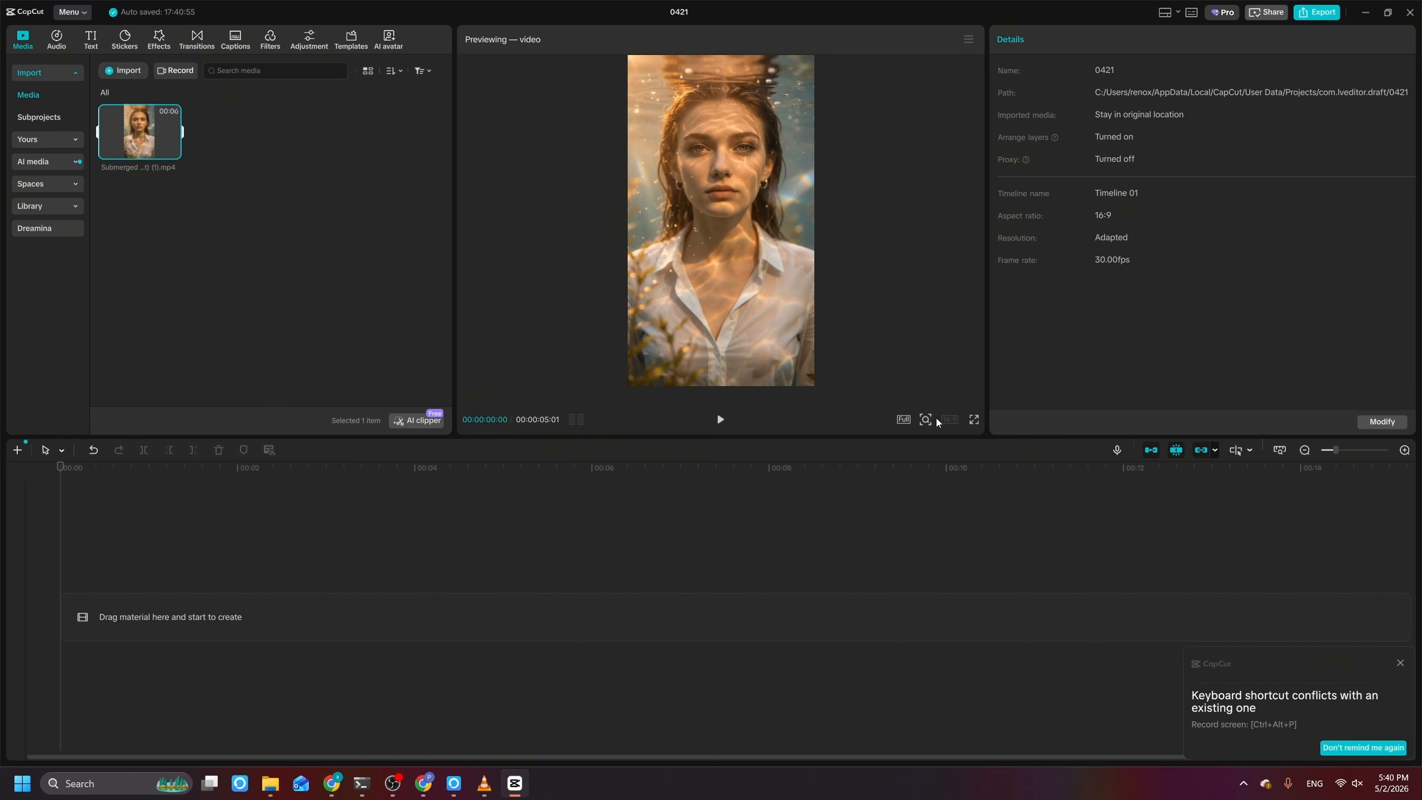
left_click_drag(140, 132, 199, 590)
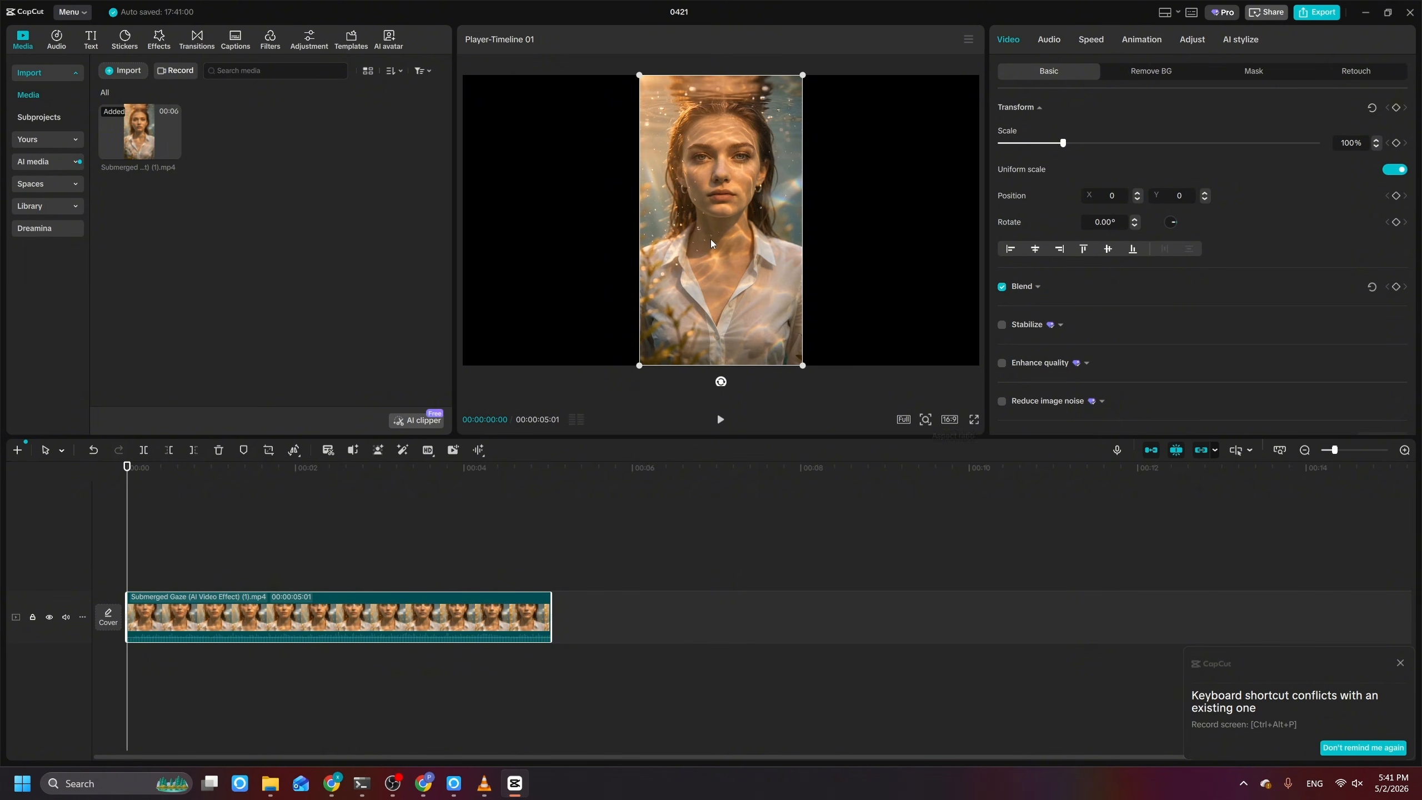
Step: Try the 9:16 aspect ratio on the project canvas and restore 16:9
left_click(951, 419)
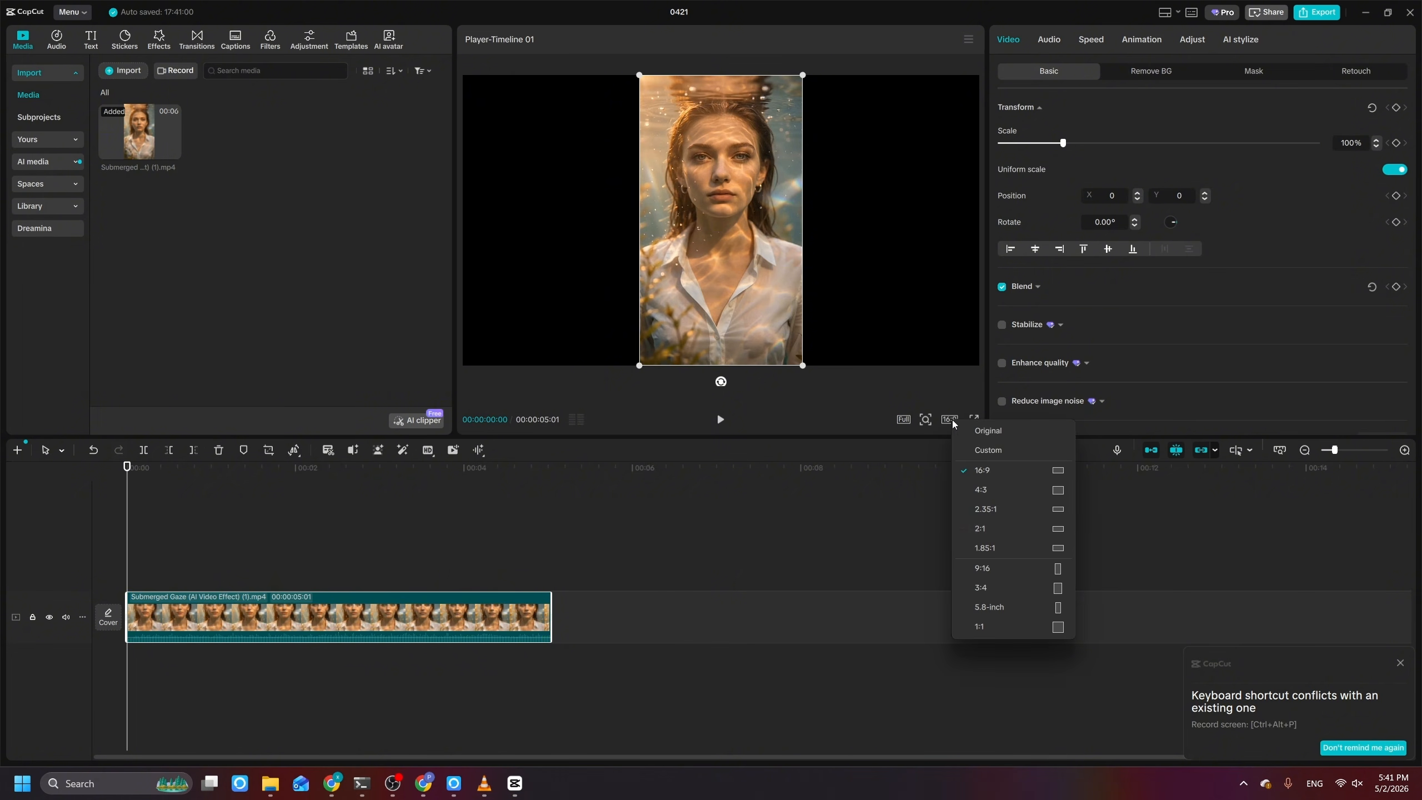
left_click(1003, 572)
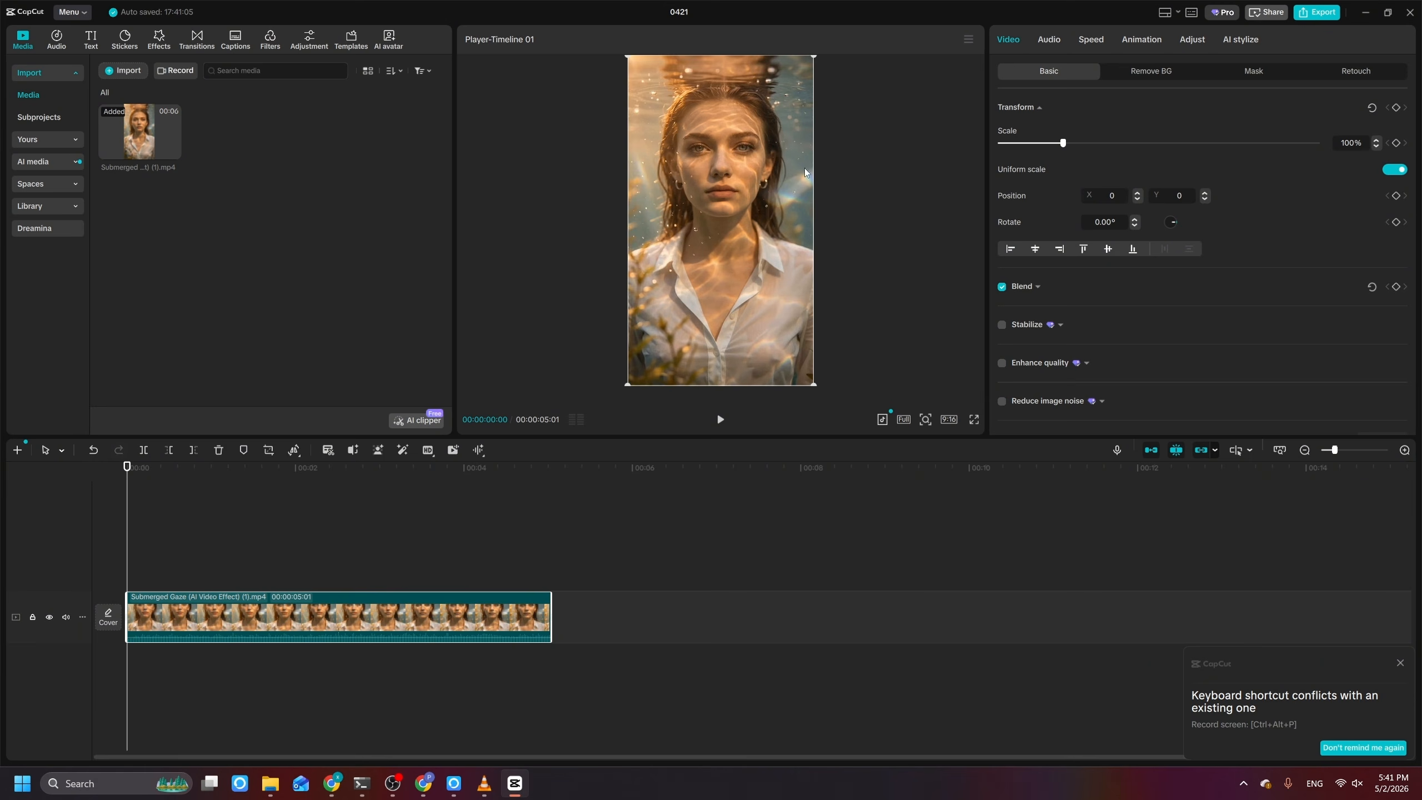
left_click(951, 418)
left_click(1012, 464)
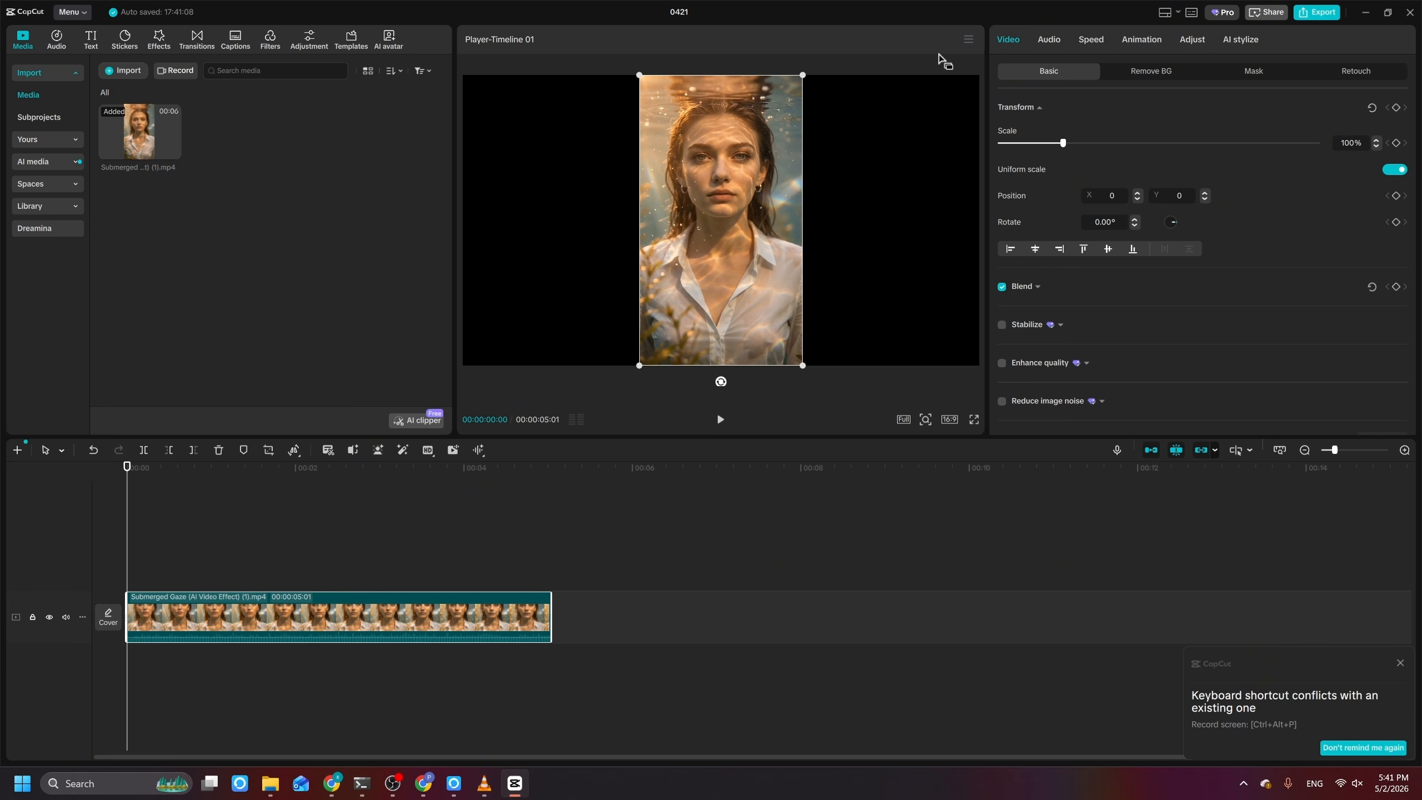
Step: Export the clip's first frame as a 1080P PNG still
left_click(968, 39)
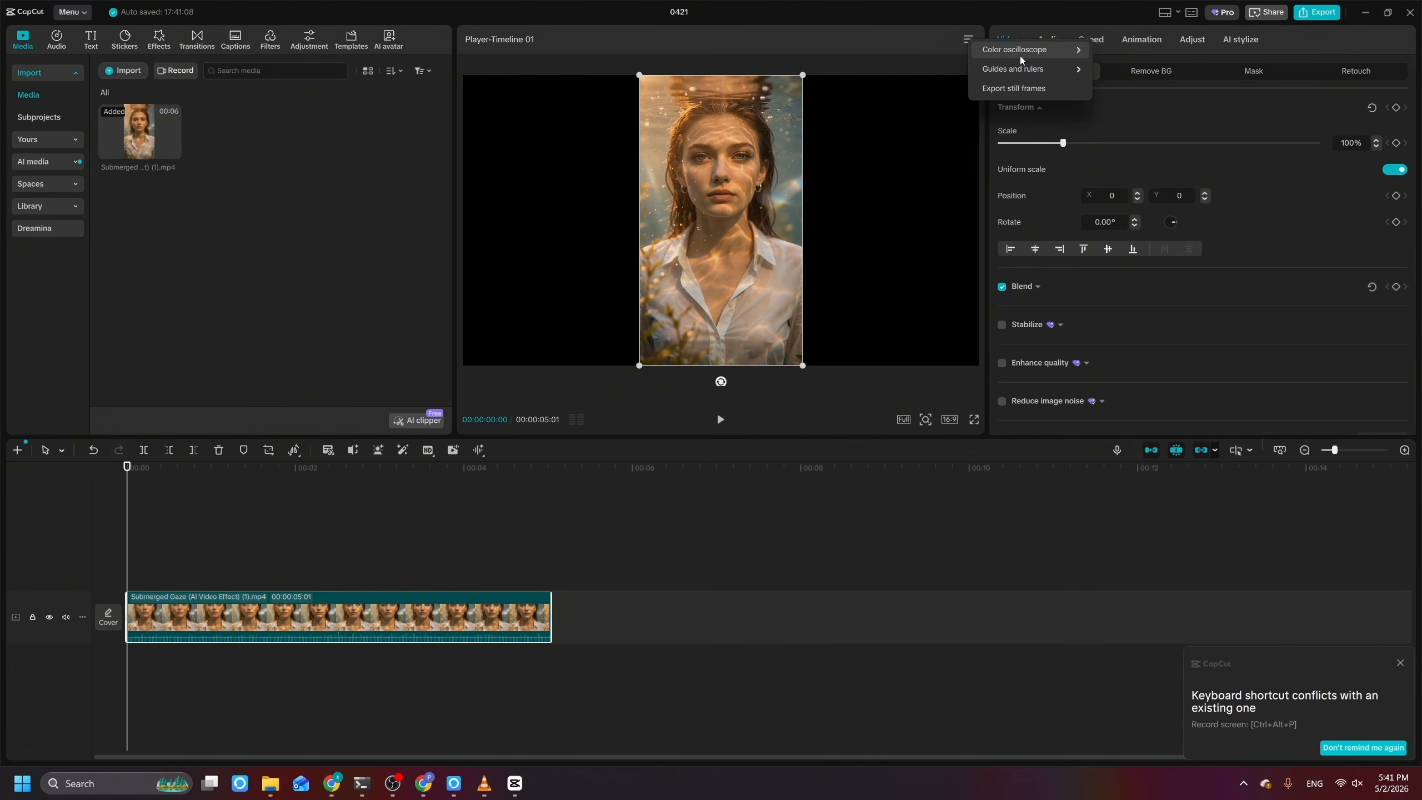
left_click(1030, 87)
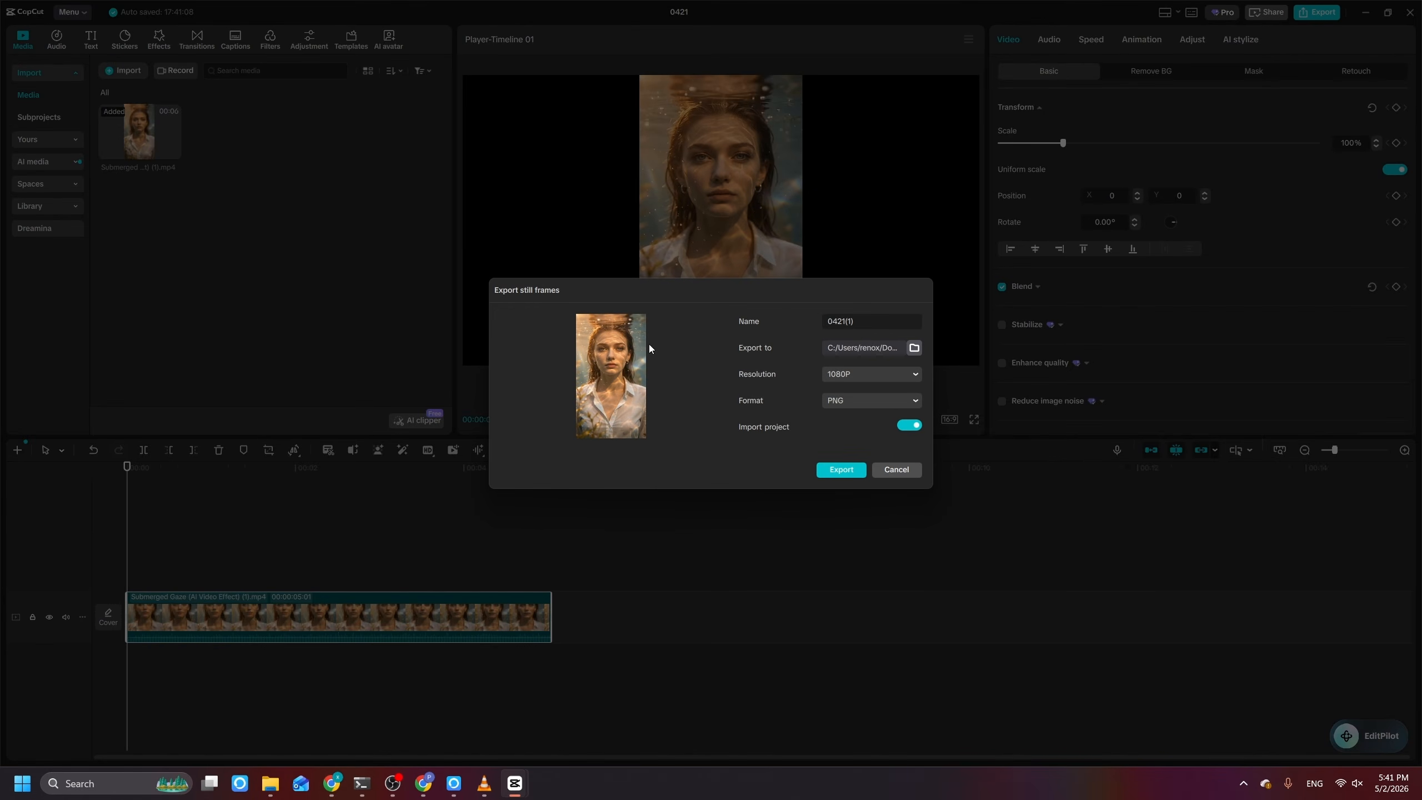
left_click(842, 377)
left_click(849, 374)
left_click(836, 468)
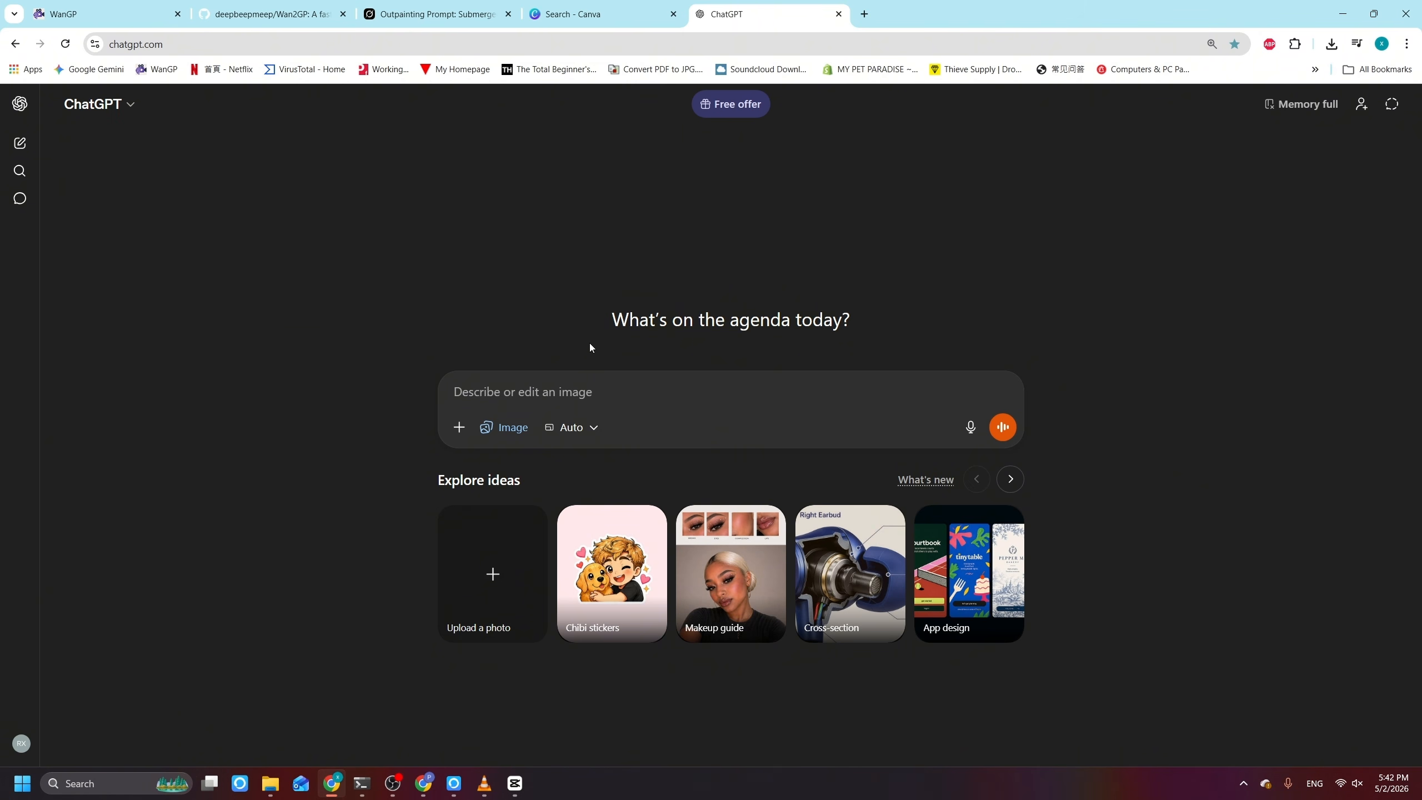
Step: Switch to ChatGPT and attach the still frame of the submerged portrait to an image request
left_click(464, 437)
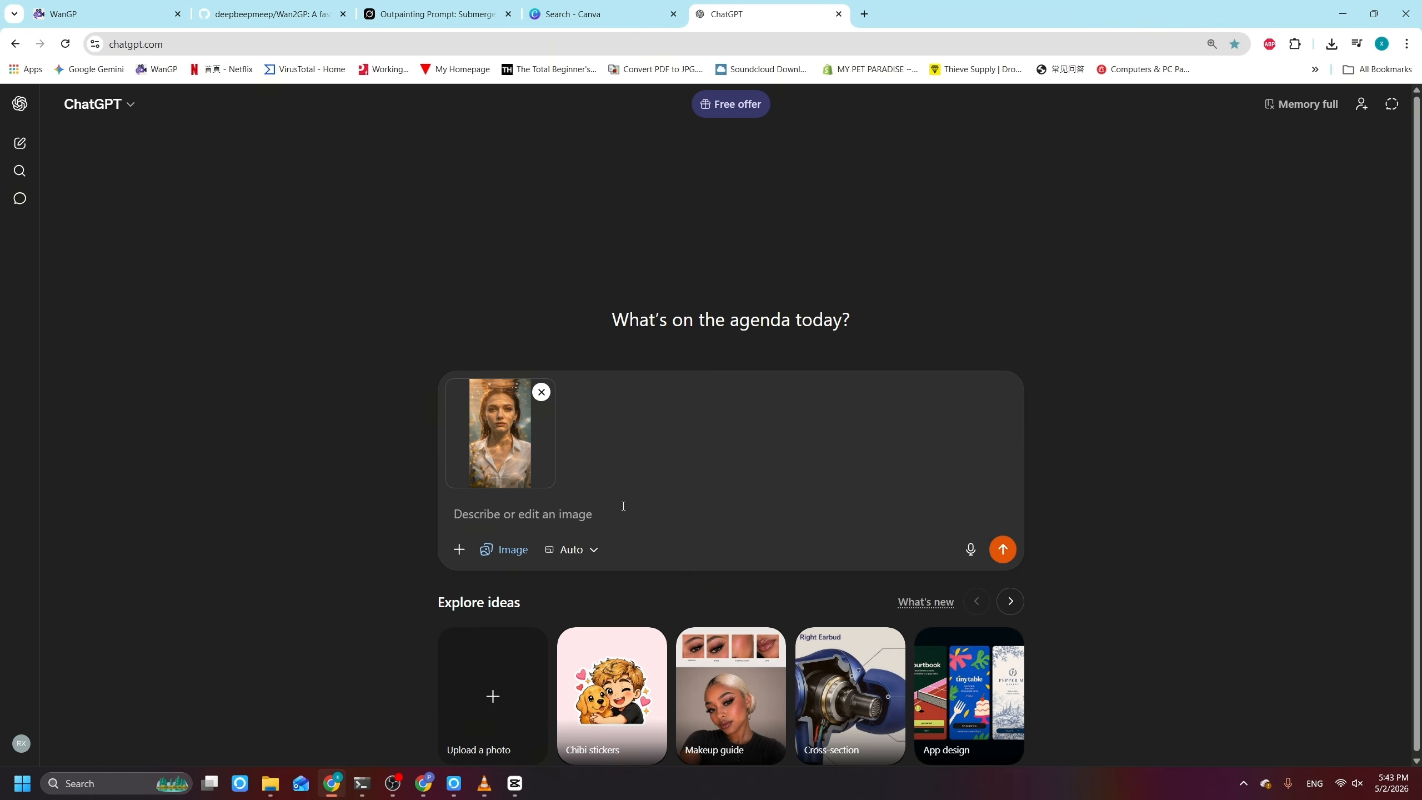
Step: Request extending the photo to 16:9 with many differently colored butterflies flying underwater in the extended areas, and download the generated image
type("Extend this photo to 16:9 and in the extended areas, adding a lot of butterflies. They're flying under the water and different colors.")
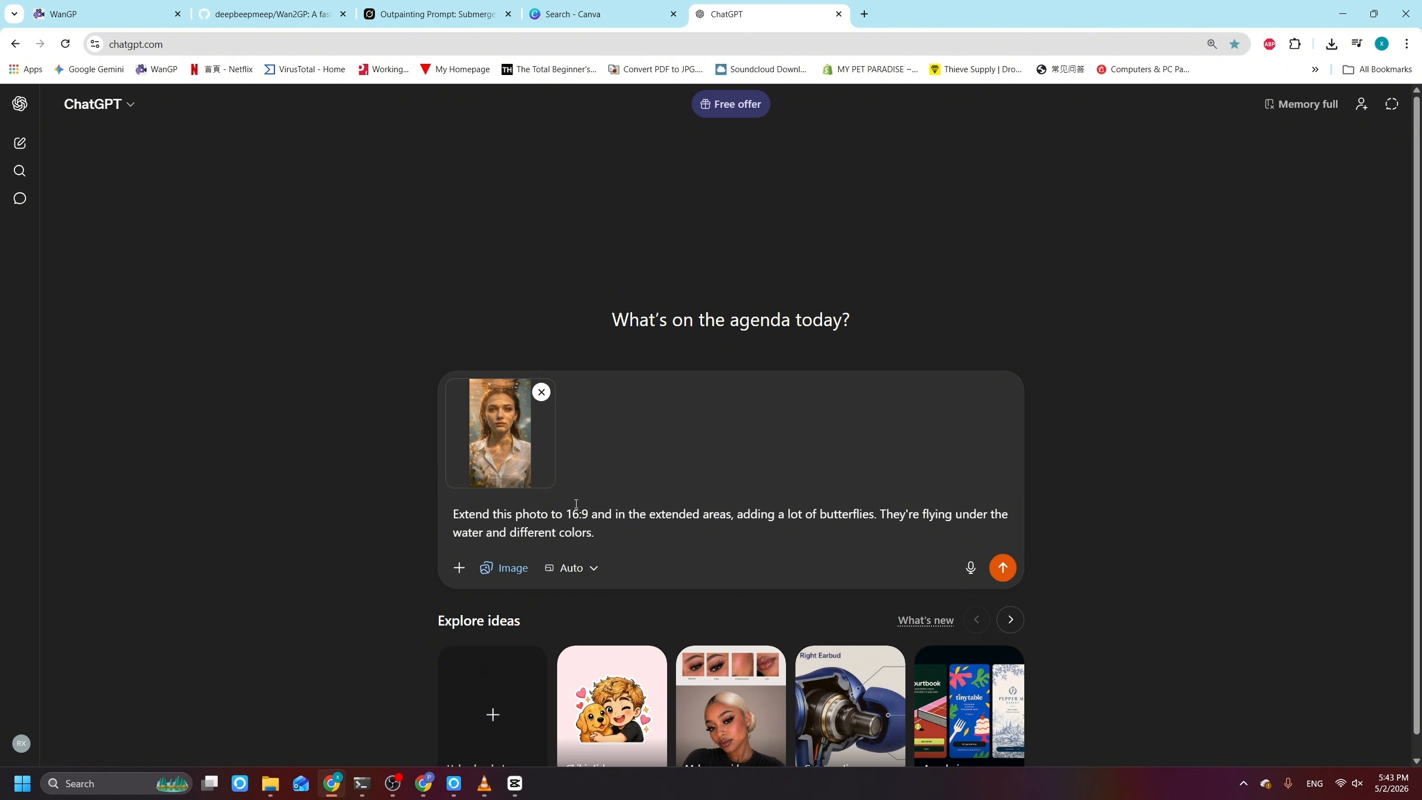
left_click_drag(566, 514, 867, 532)
left_click(776, 511)
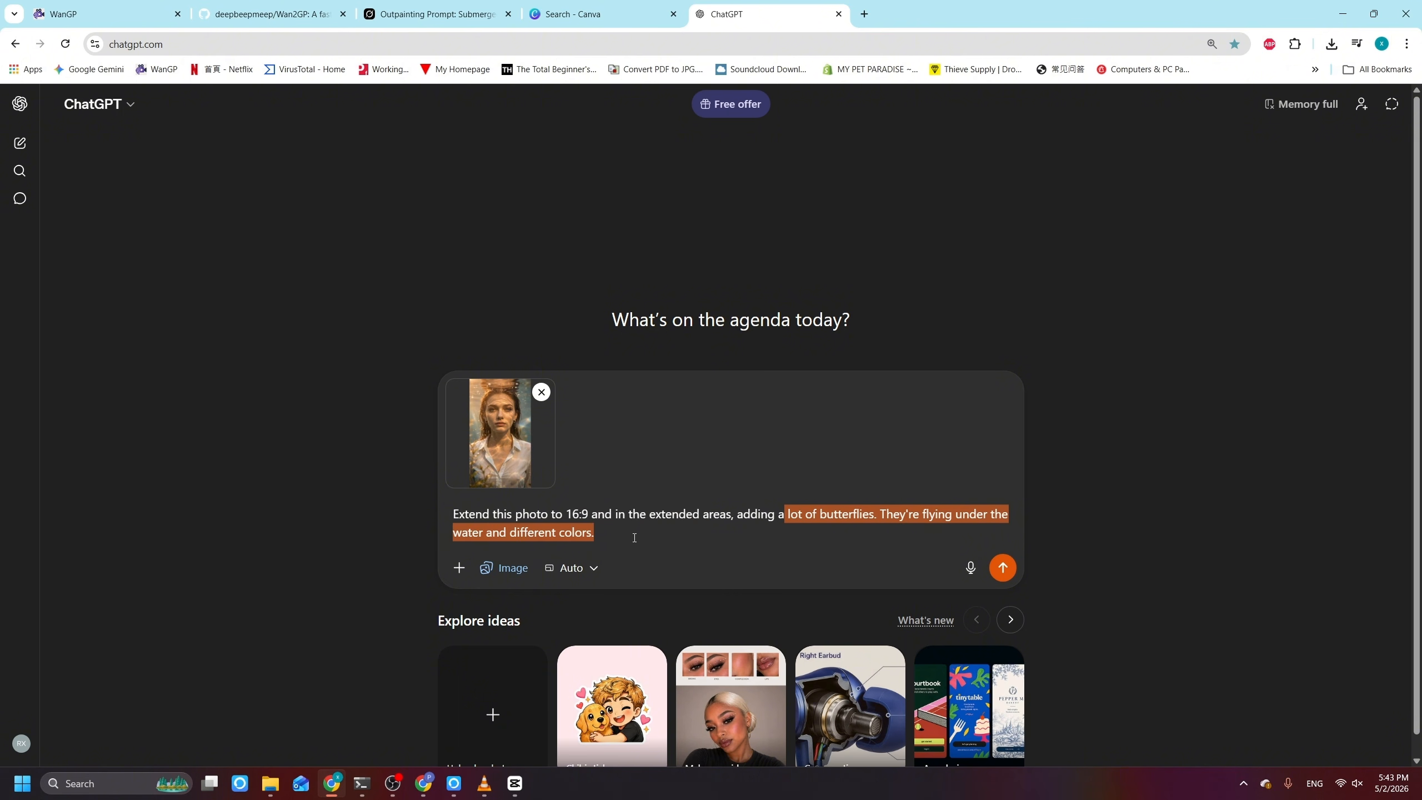
left_click(663, 536)
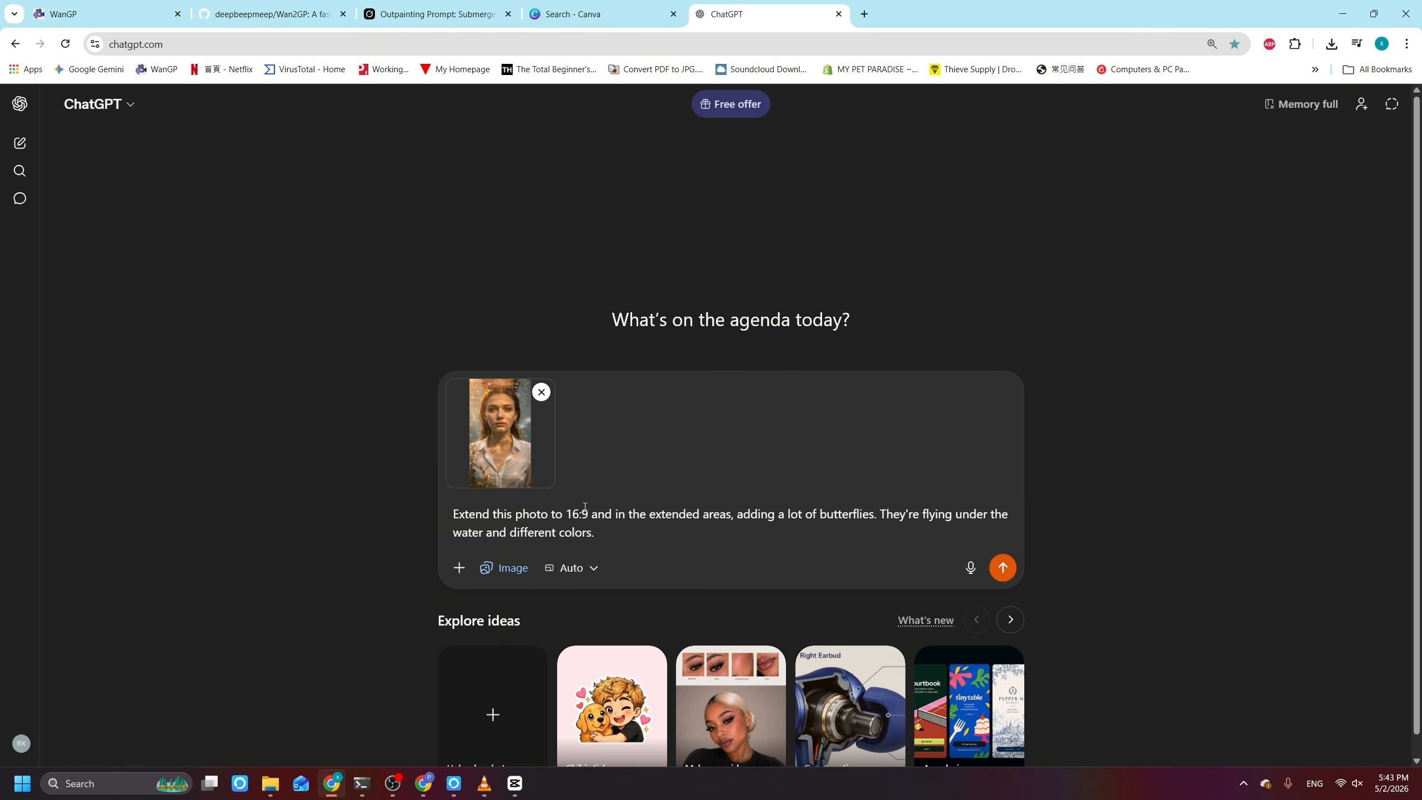
left_click(1003, 567)
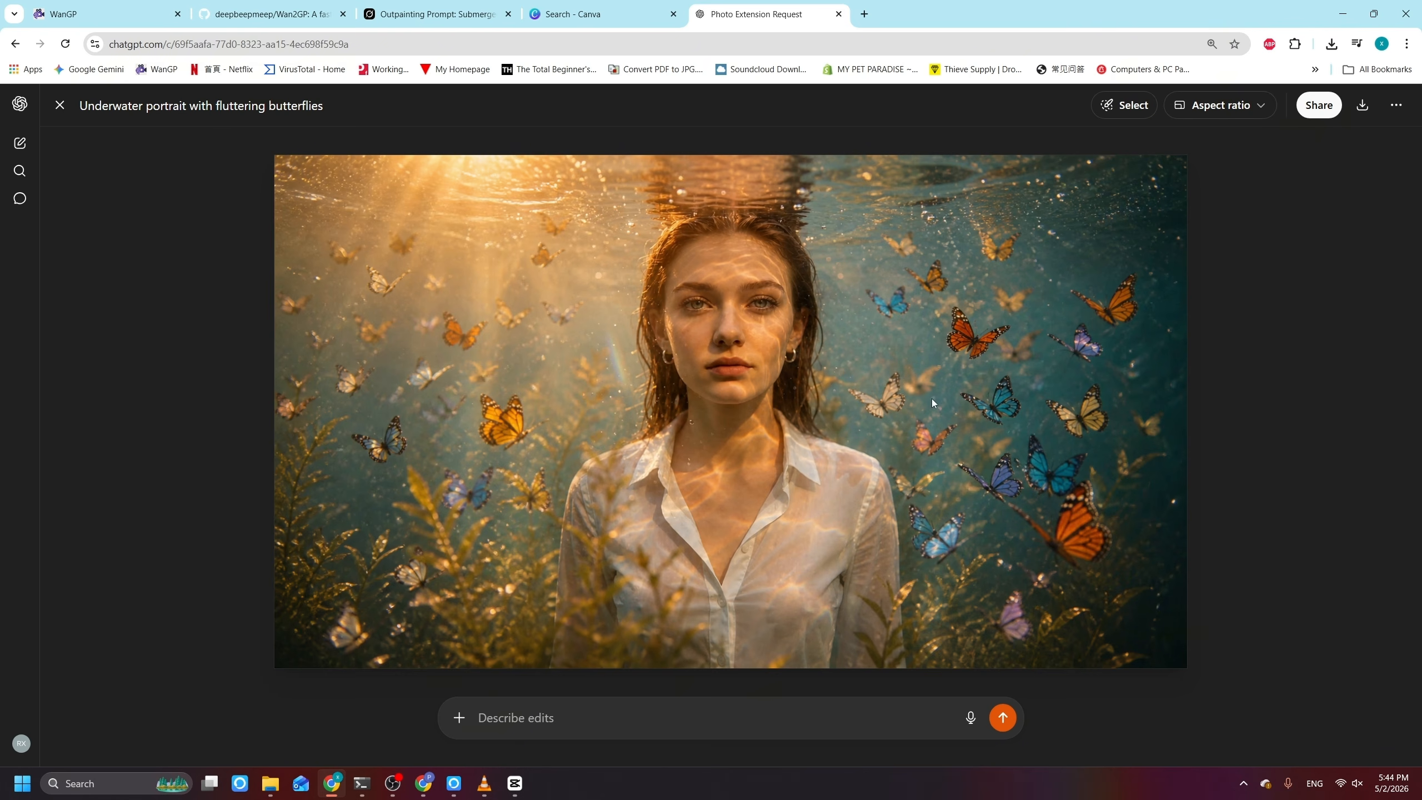
left_click(1362, 105)
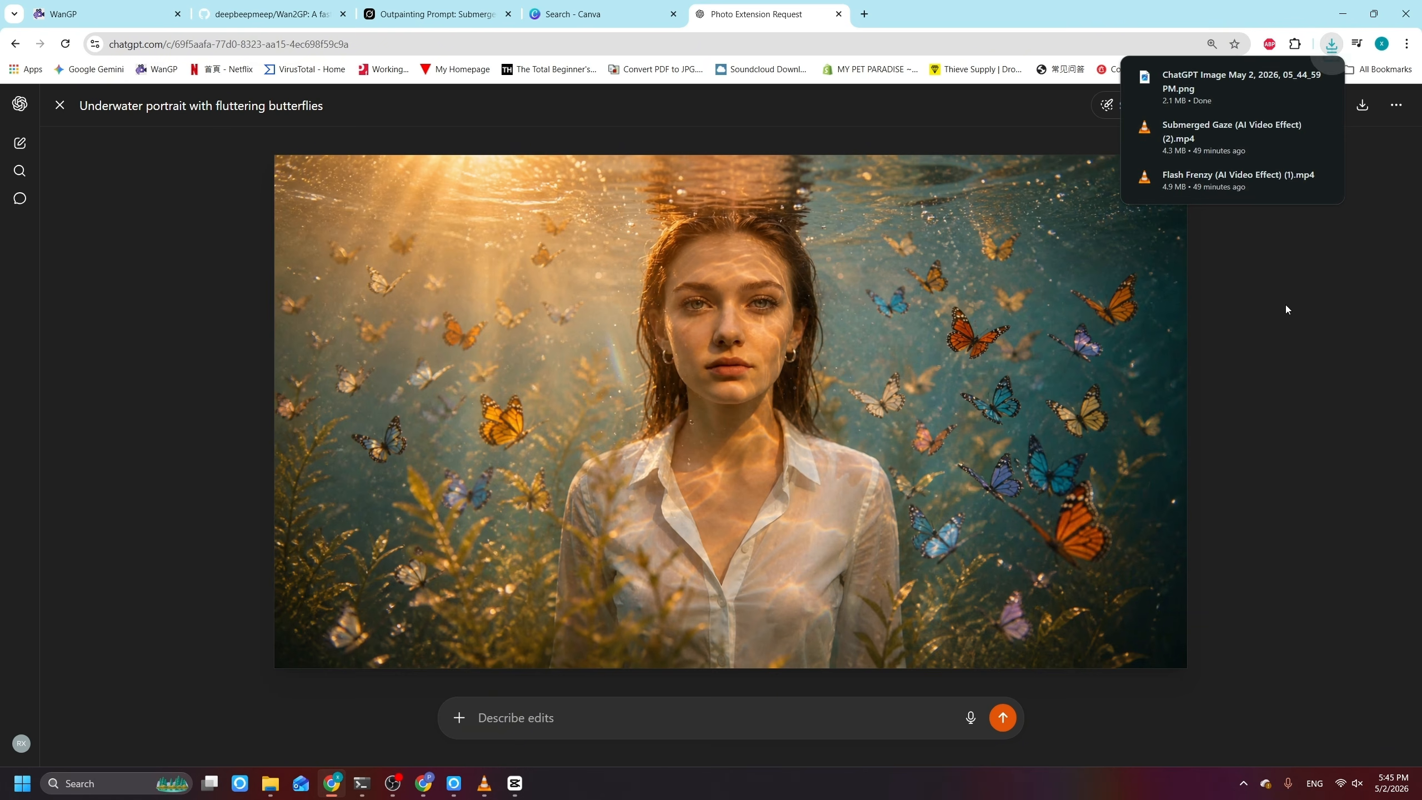
Step: Switch to CapCut, place the butterfly image on a track above the portrait clip's start, and trim it to one frame
left_click(514, 784)
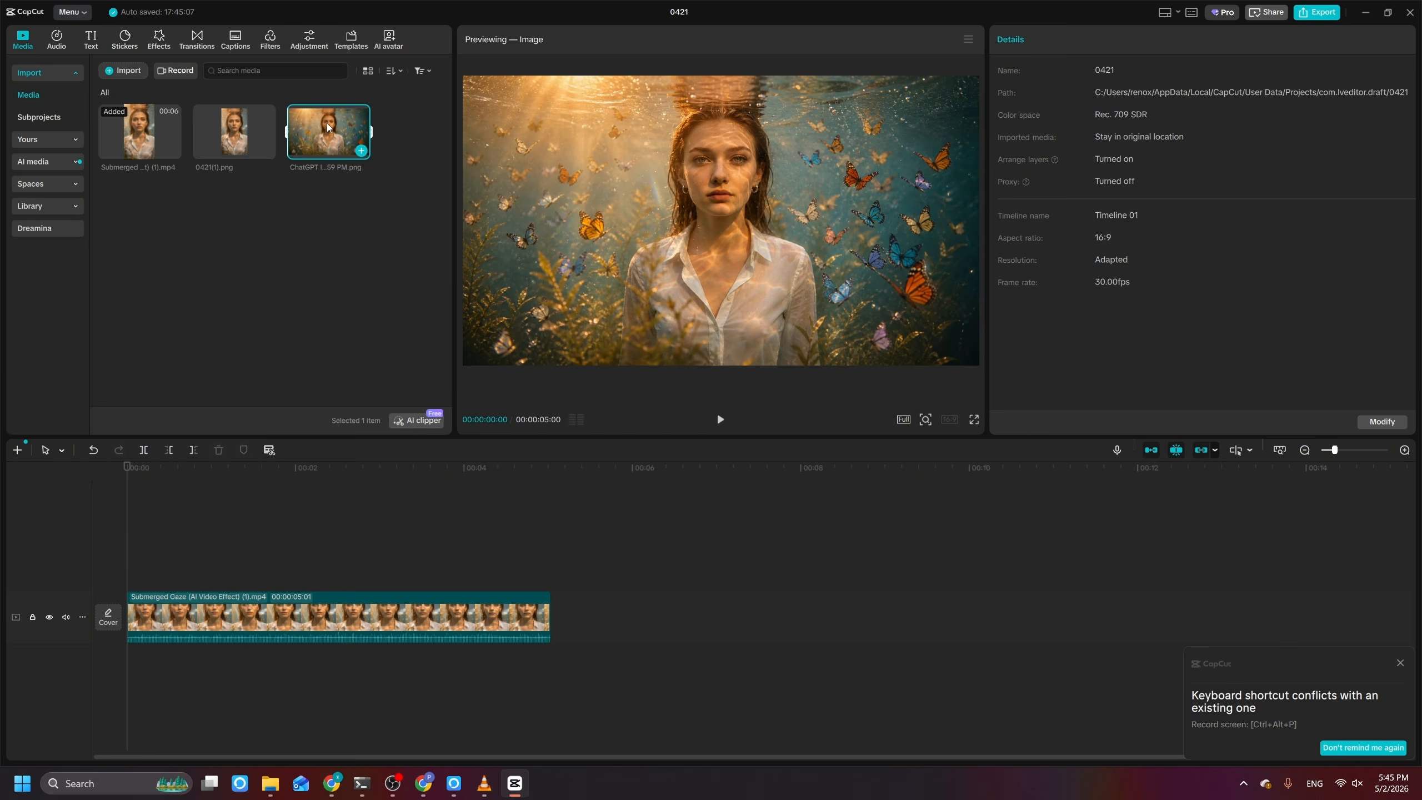
left_click_drag(328, 127, 130, 504)
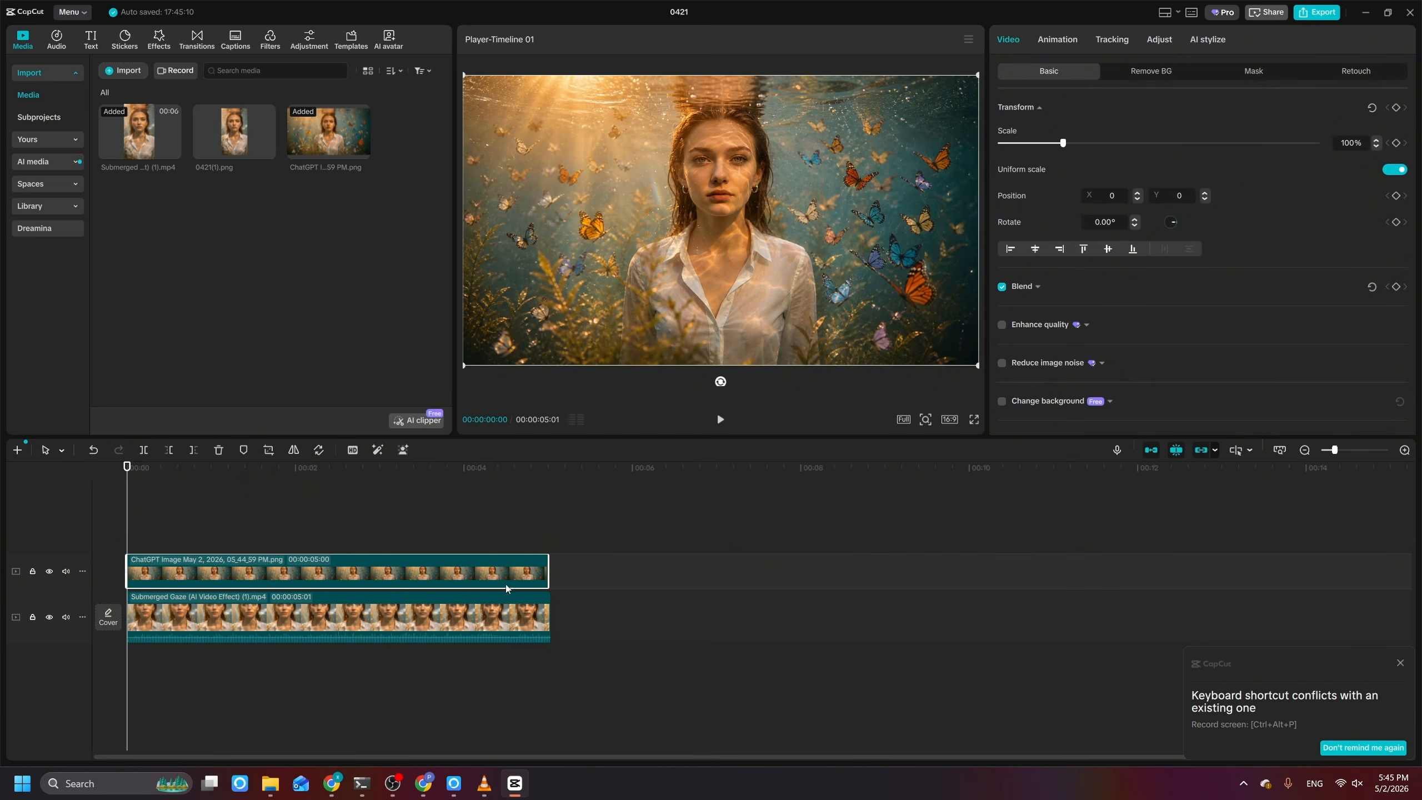
left_click_drag(554, 571, 108, 595)
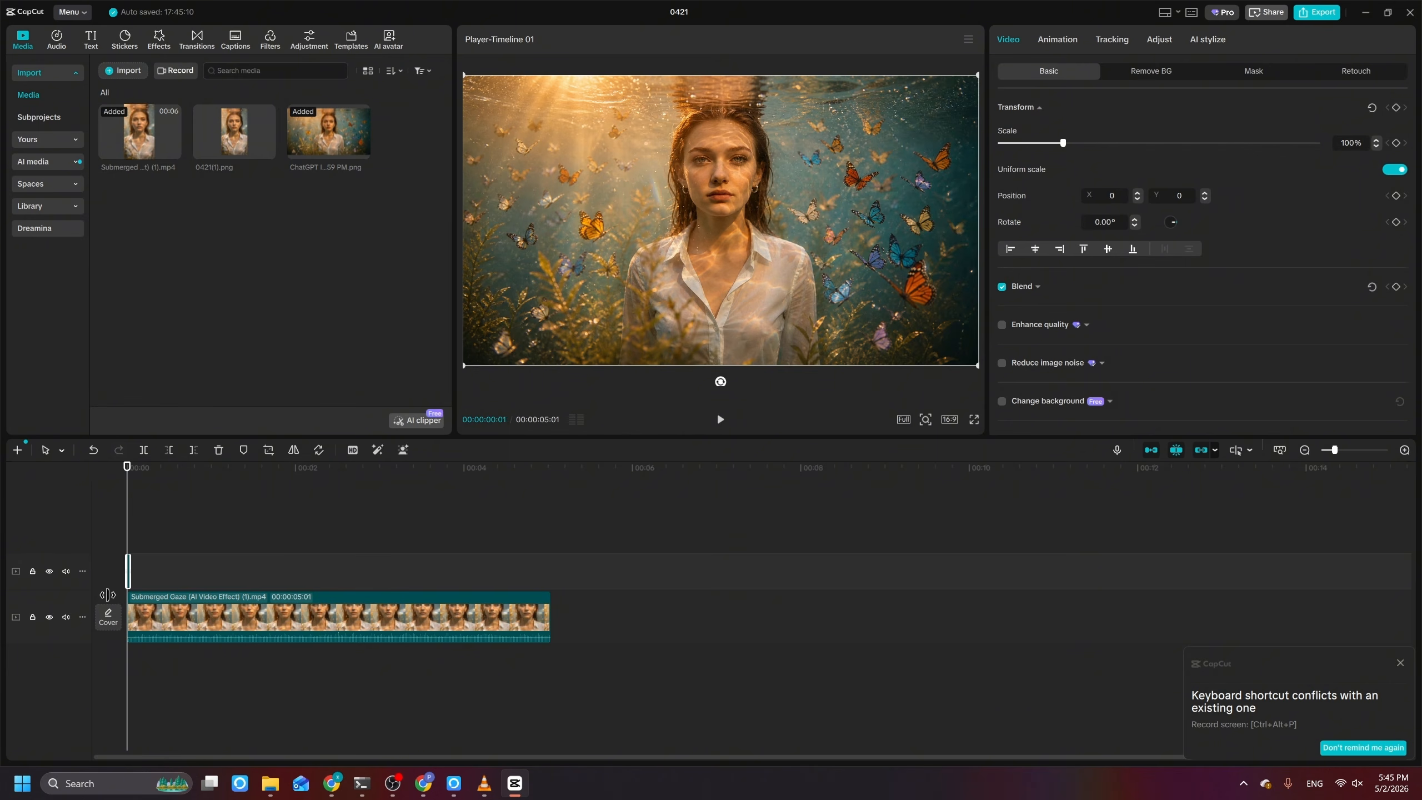
Step: Play the start of the timeline to check the cut from the butterfly image to the vertical clip
key("space")
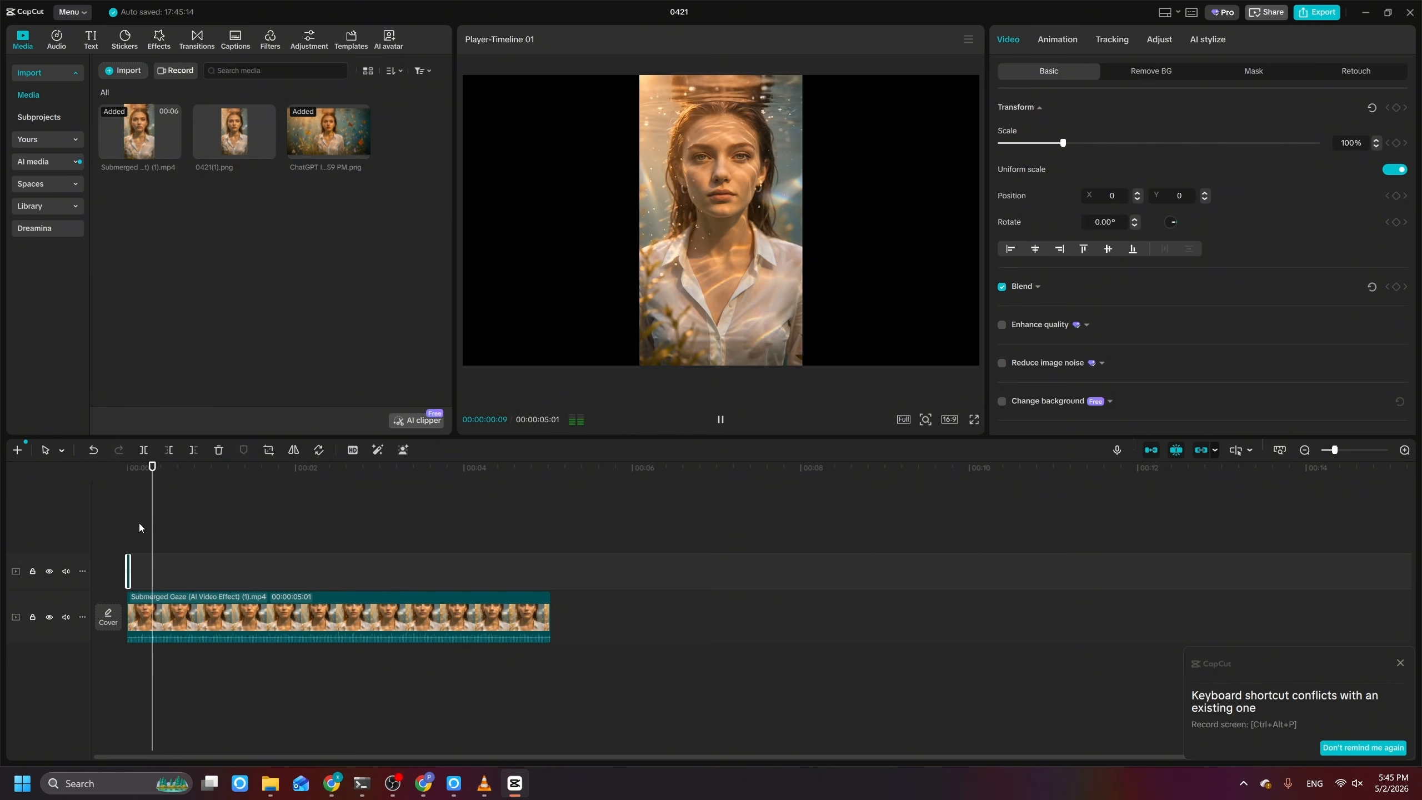
left_click_drag(184, 506, 37, 533)
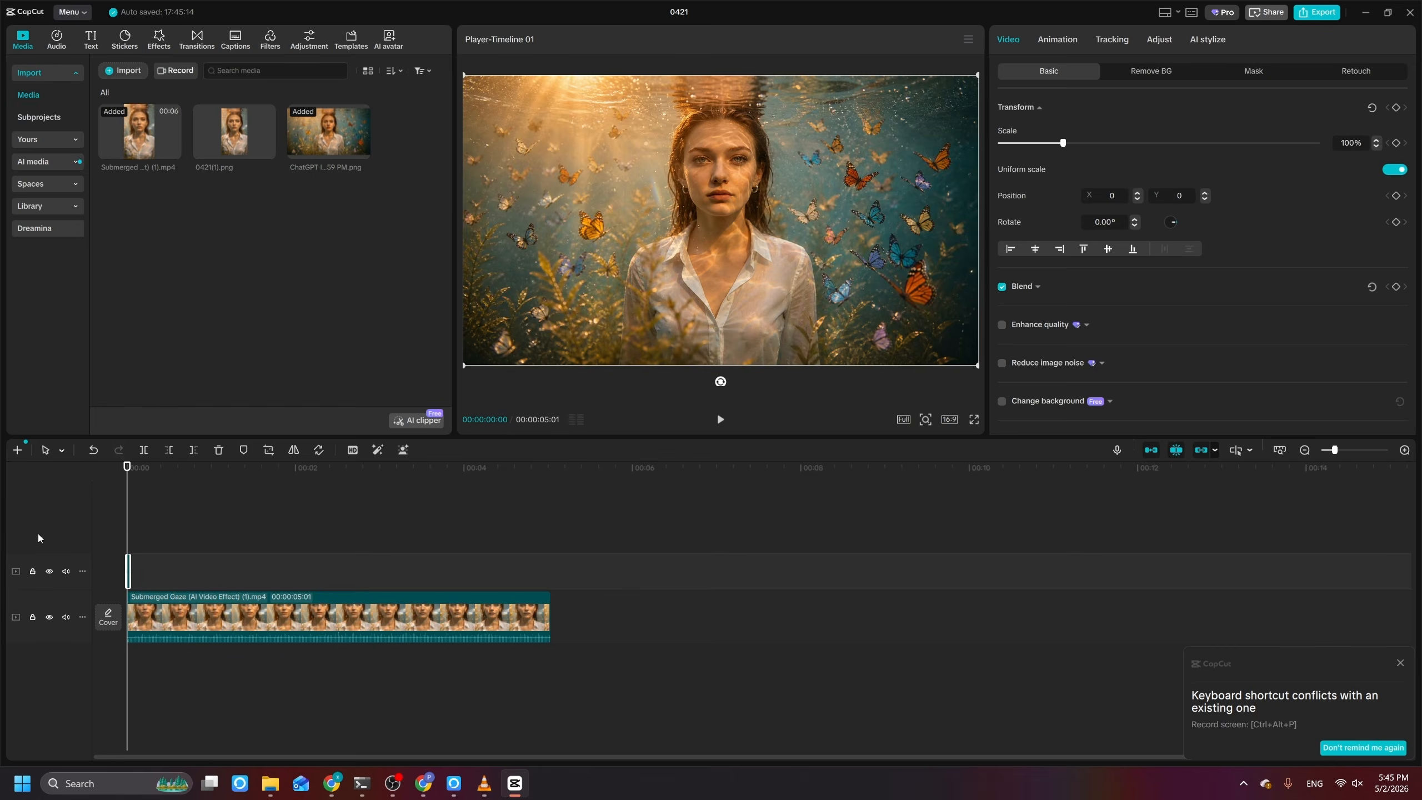
key("space")
key("space")
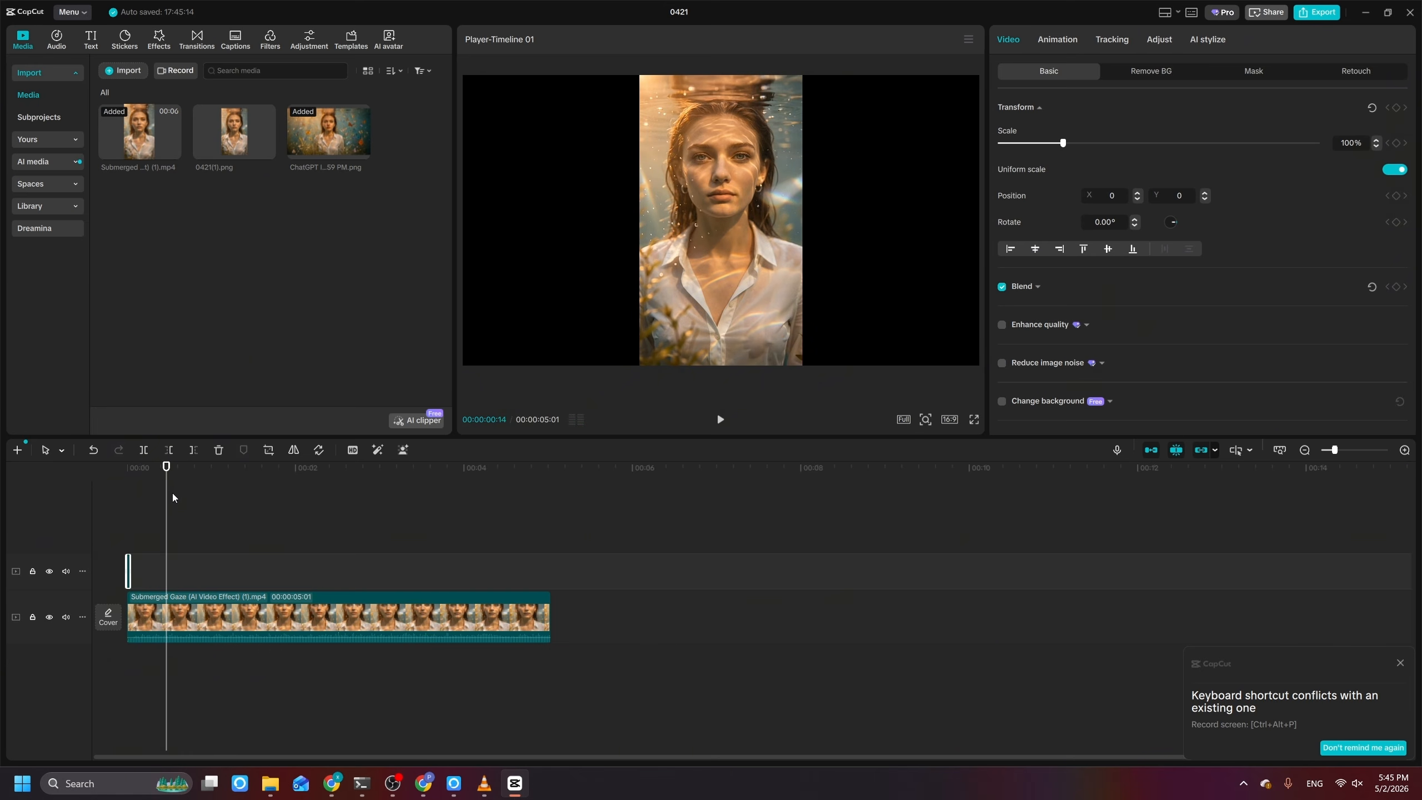
left_click(172, 493)
left_click_drag(160, 491, 114, 500)
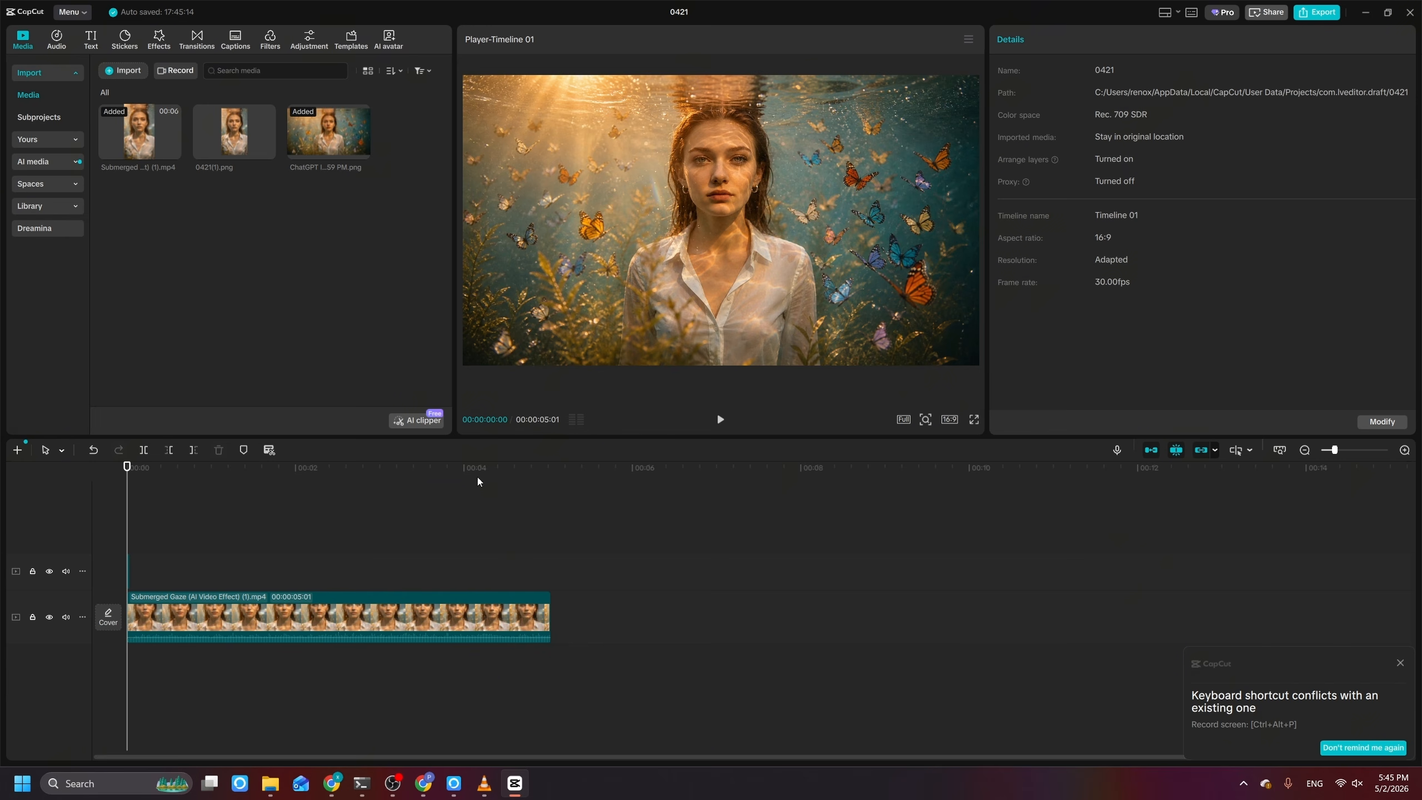
Step: Export the timeline as 0421(2) at 720P in H.264 mp4 format and 30fps
left_click(1325, 16)
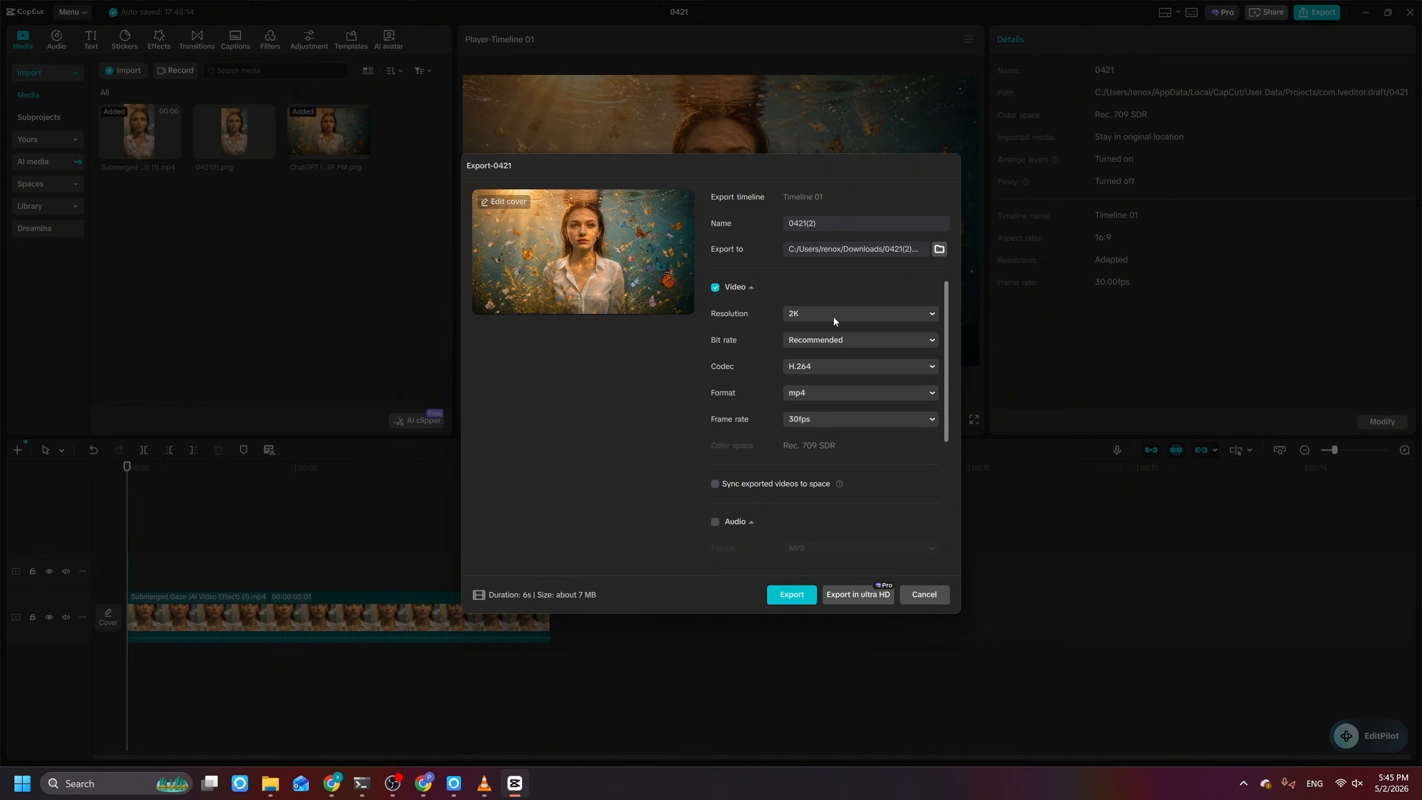
left_click(849, 318)
left_click(839, 362)
left_click(809, 594)
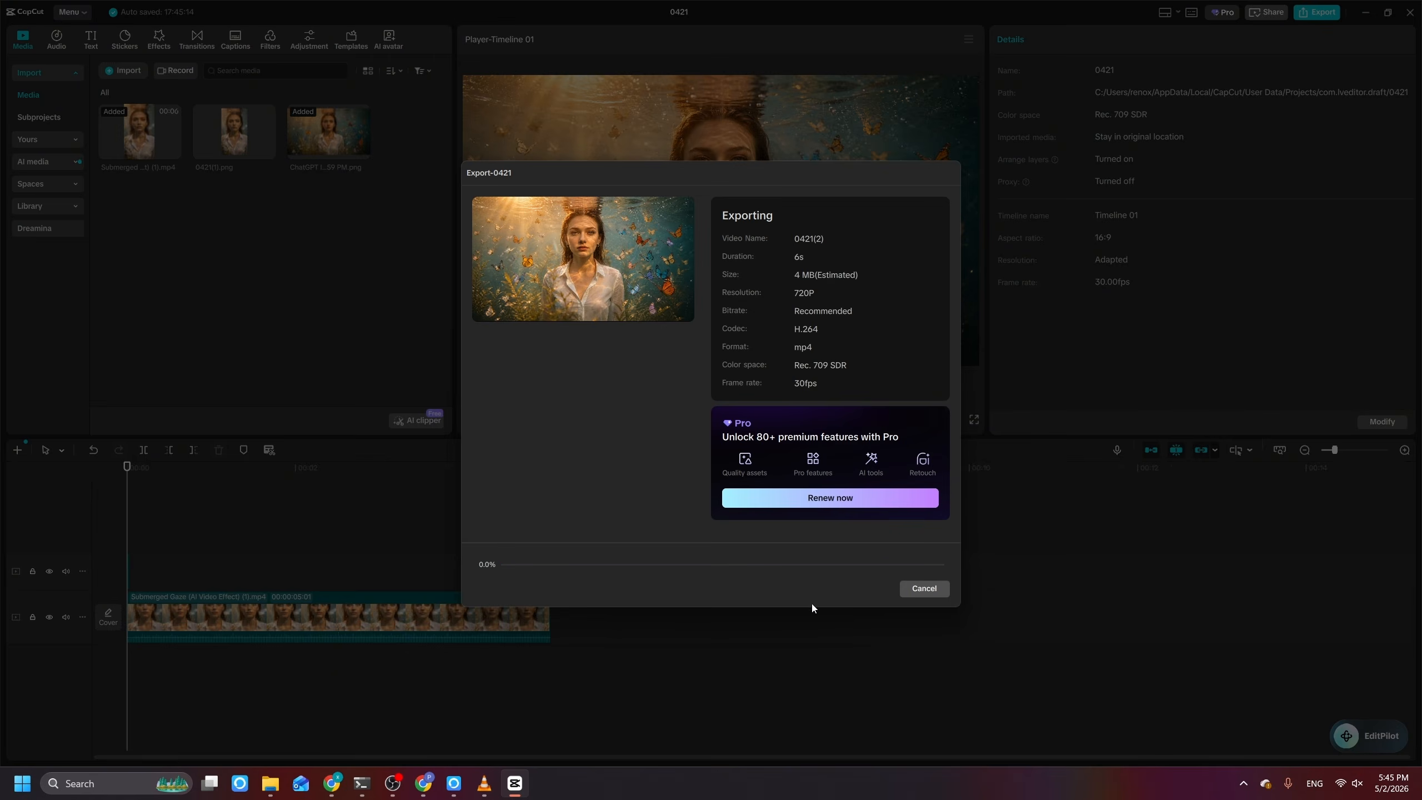
left_click(932, 586)
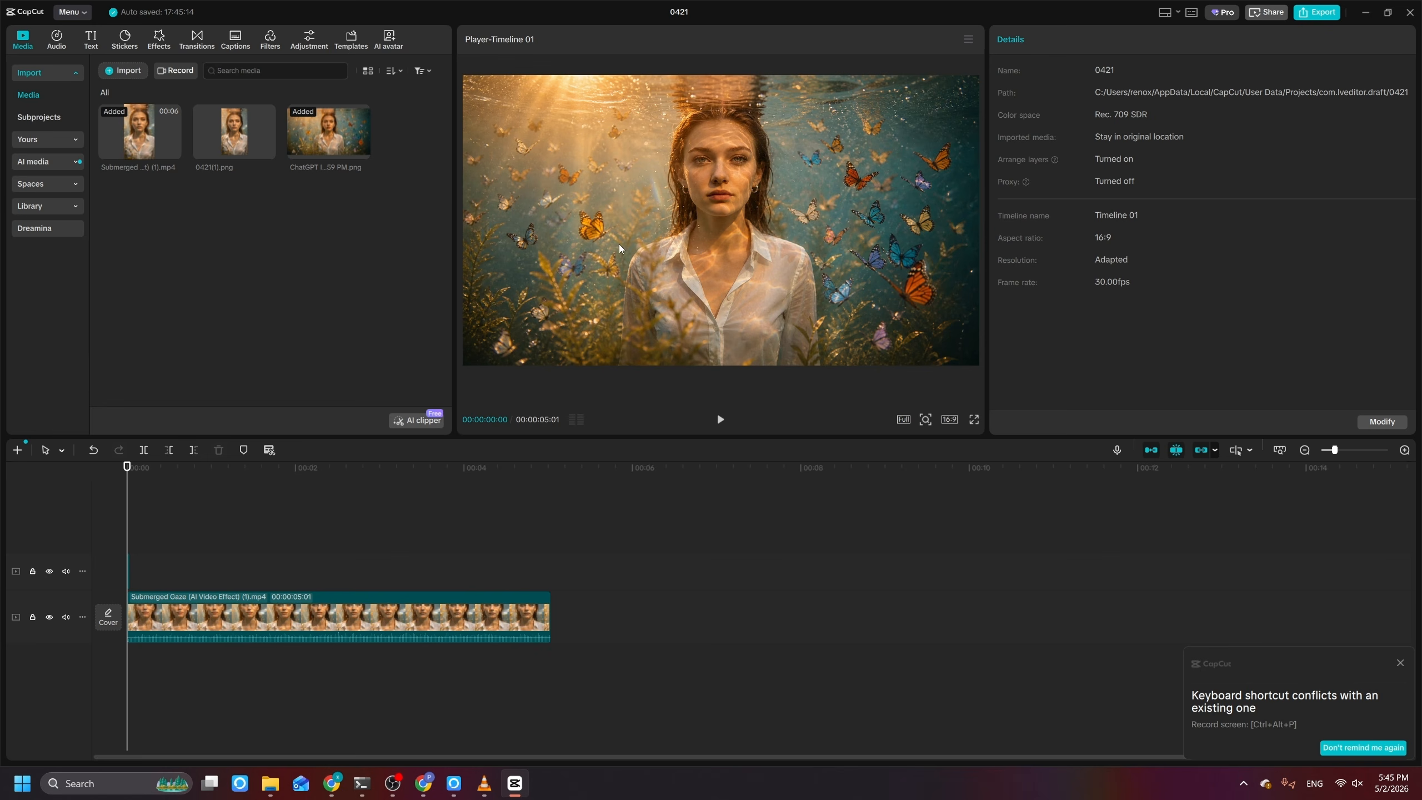
left_click(720, 419)
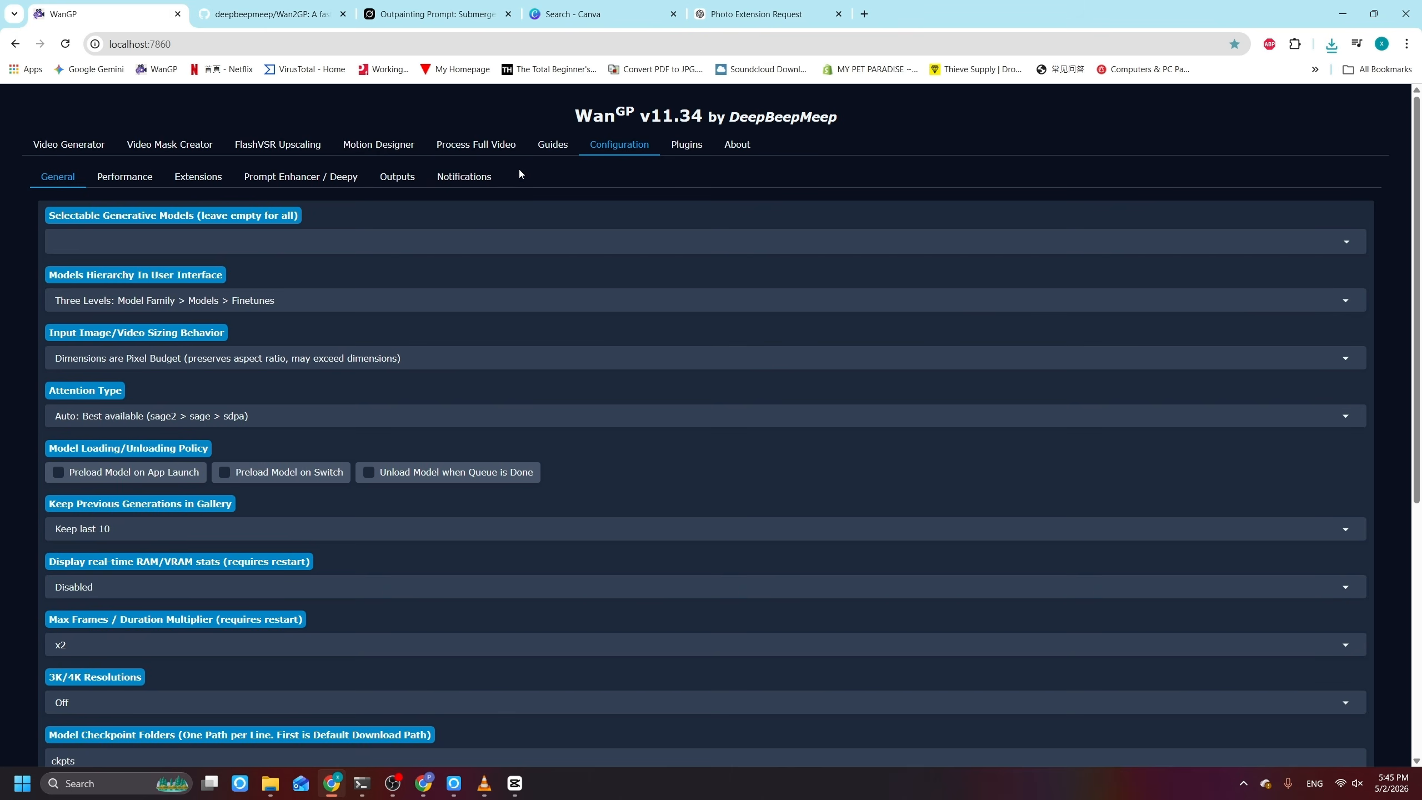
Step: In WanGP's full-video processing, set the source video path to 0421(2).mp4 in Downloads, without quotation marks, and the chunk size to 6 seconds
left_click(489, 144)
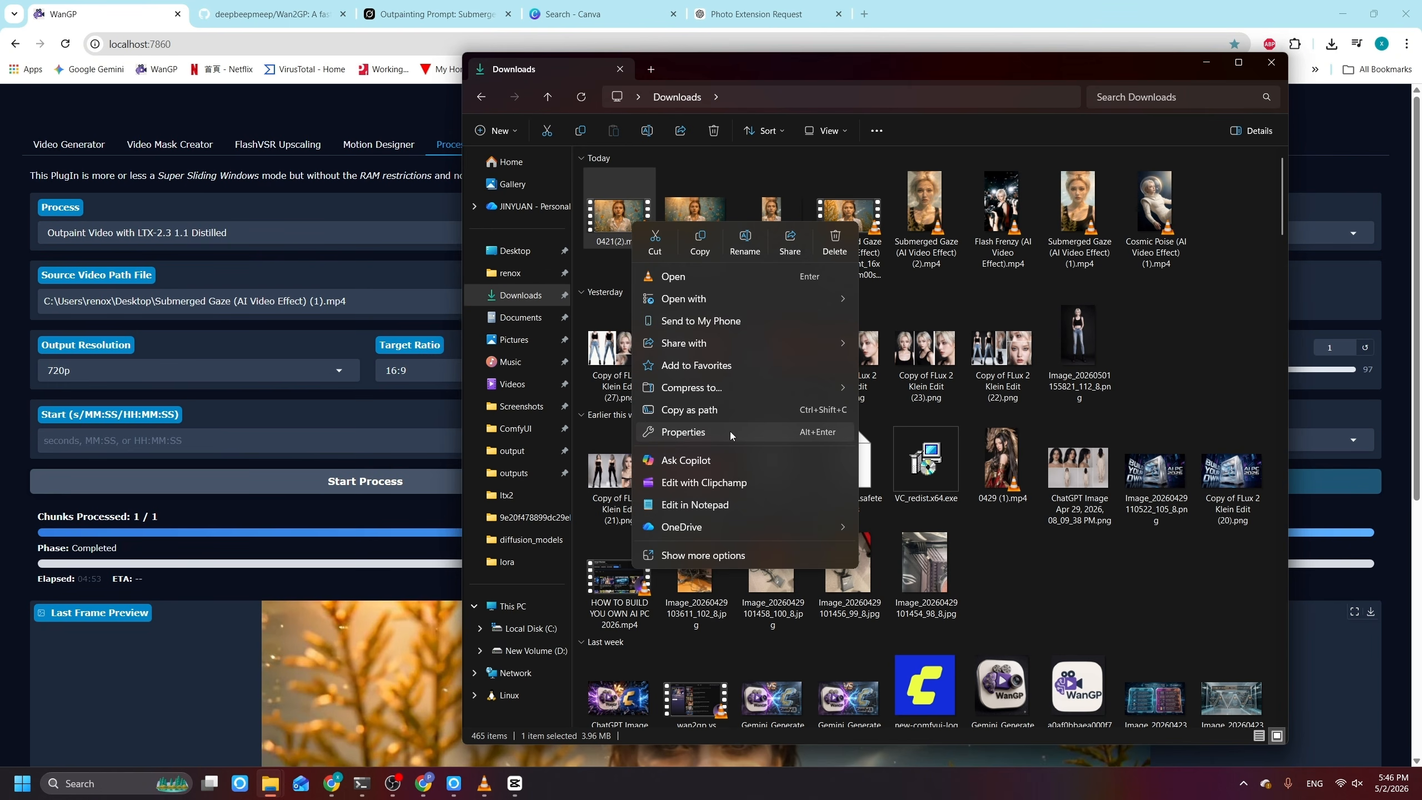
left_click(730, 431)
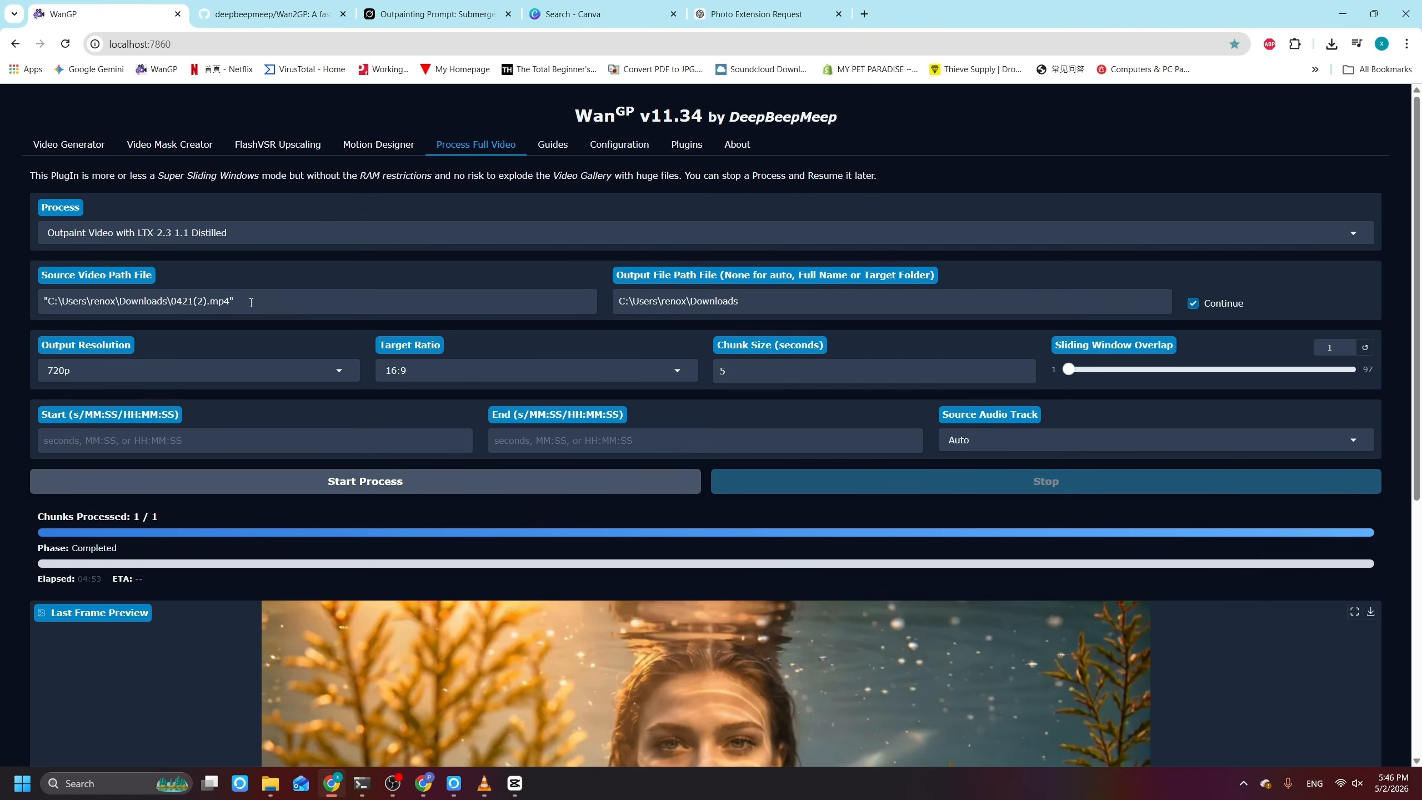
key("BackSpace")
key("BackSpace")
scroll(185, 470, "down", 3)
scroll(140, 482, "up", 3)
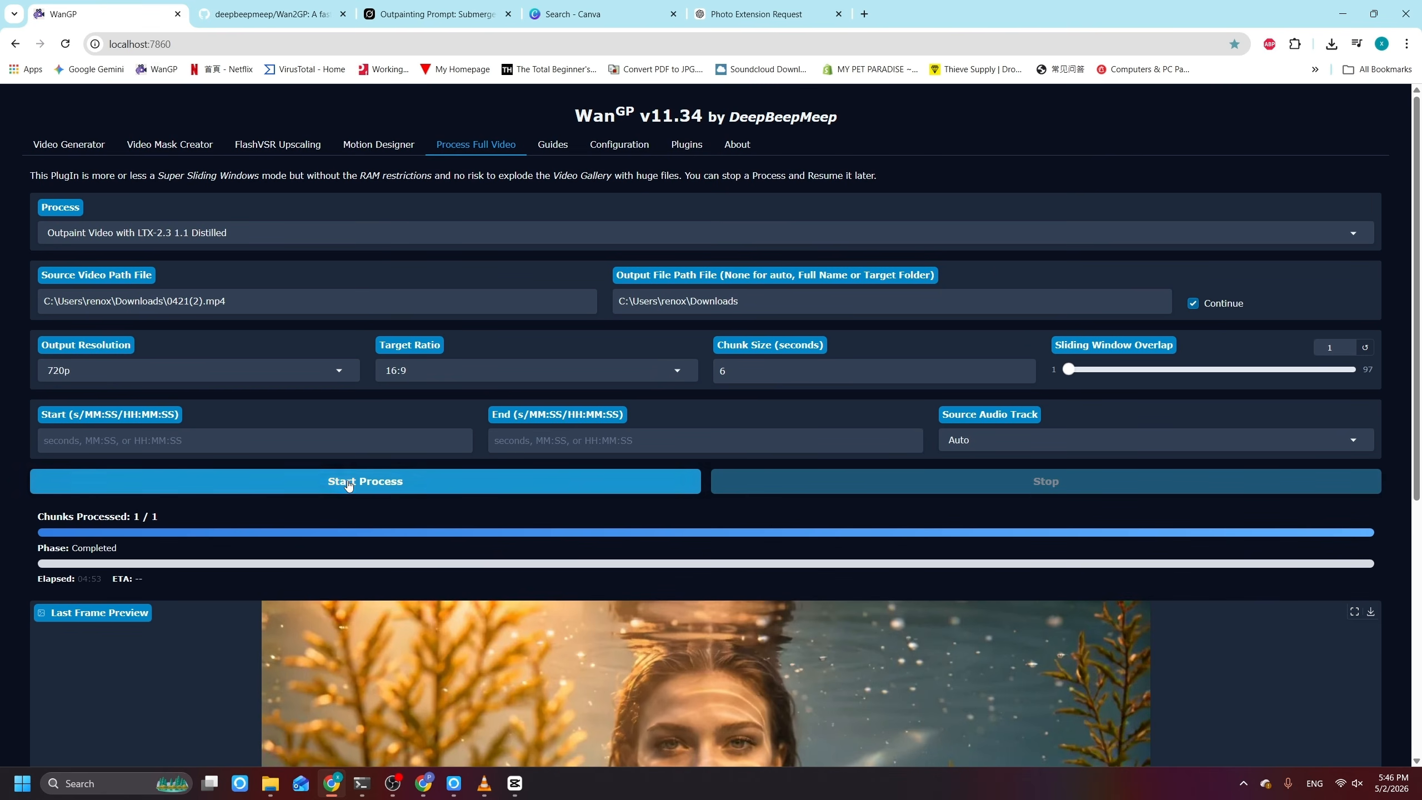
Step: Start outpainting 0421(2).mp4 to 16:9 at 720p and check the processing progress
left_click(349, 484)
scroll(373, 554, "down", 2)
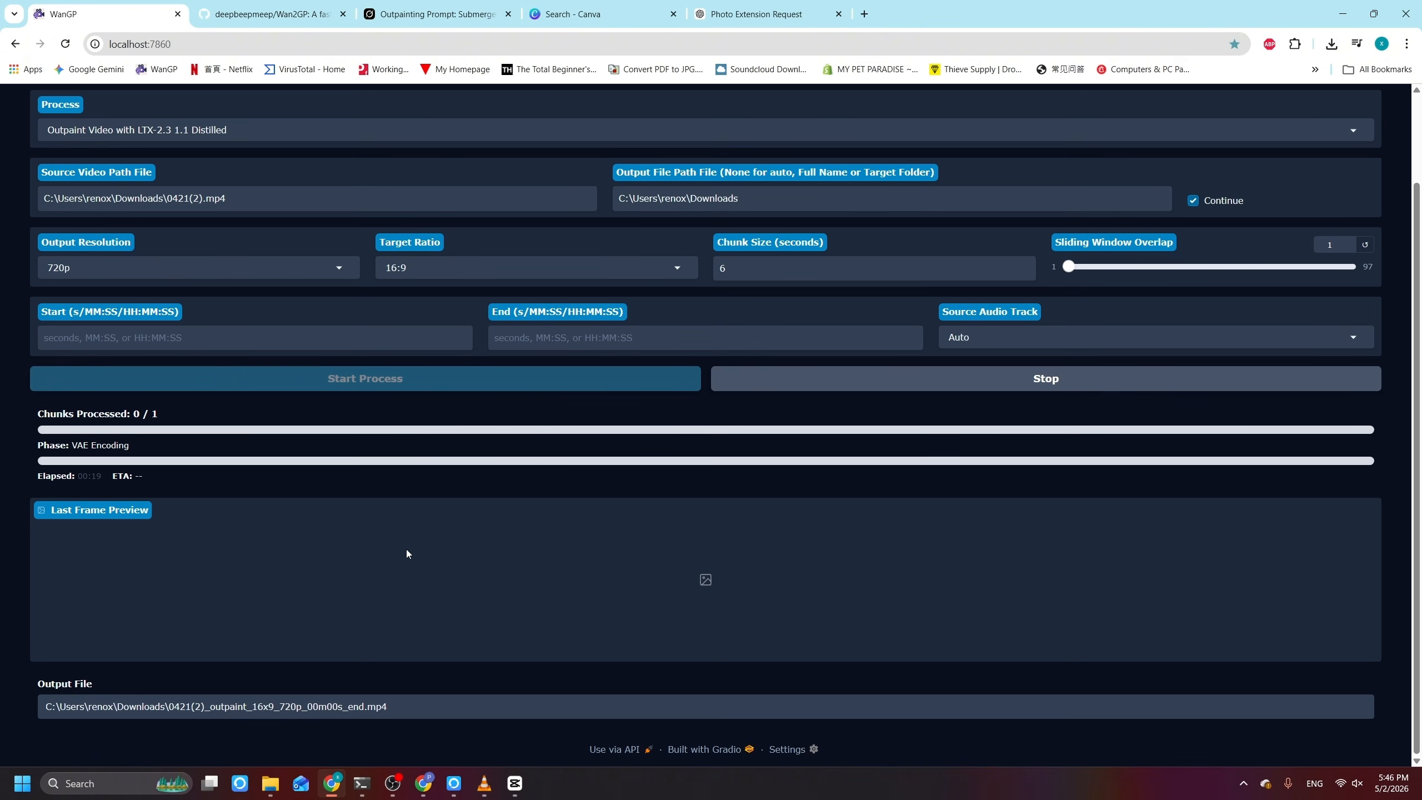
left_click_drag(83, 578, 114, 580)
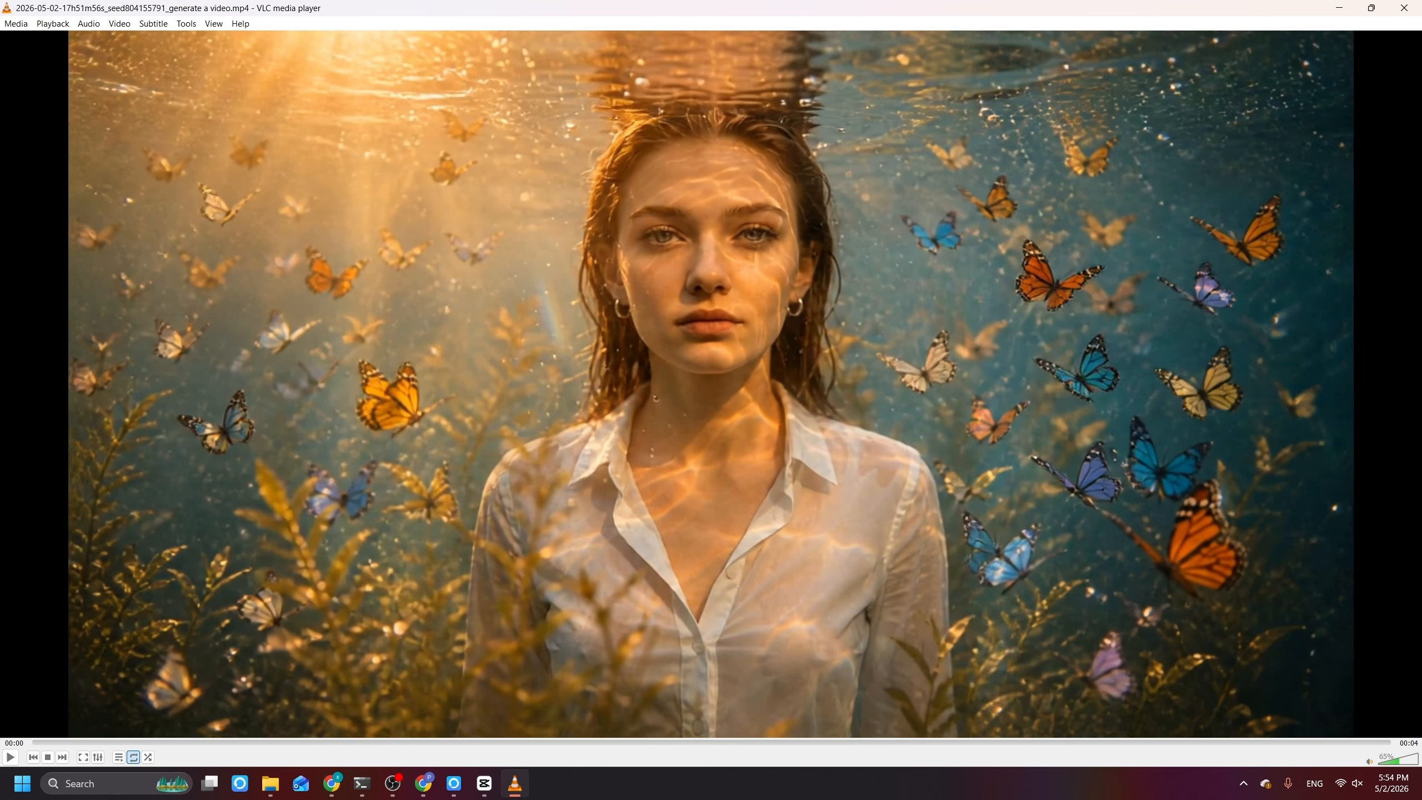
Step: Play the generated butterfly video in VLC from the beginning twice to examine the extended areas
key("space")
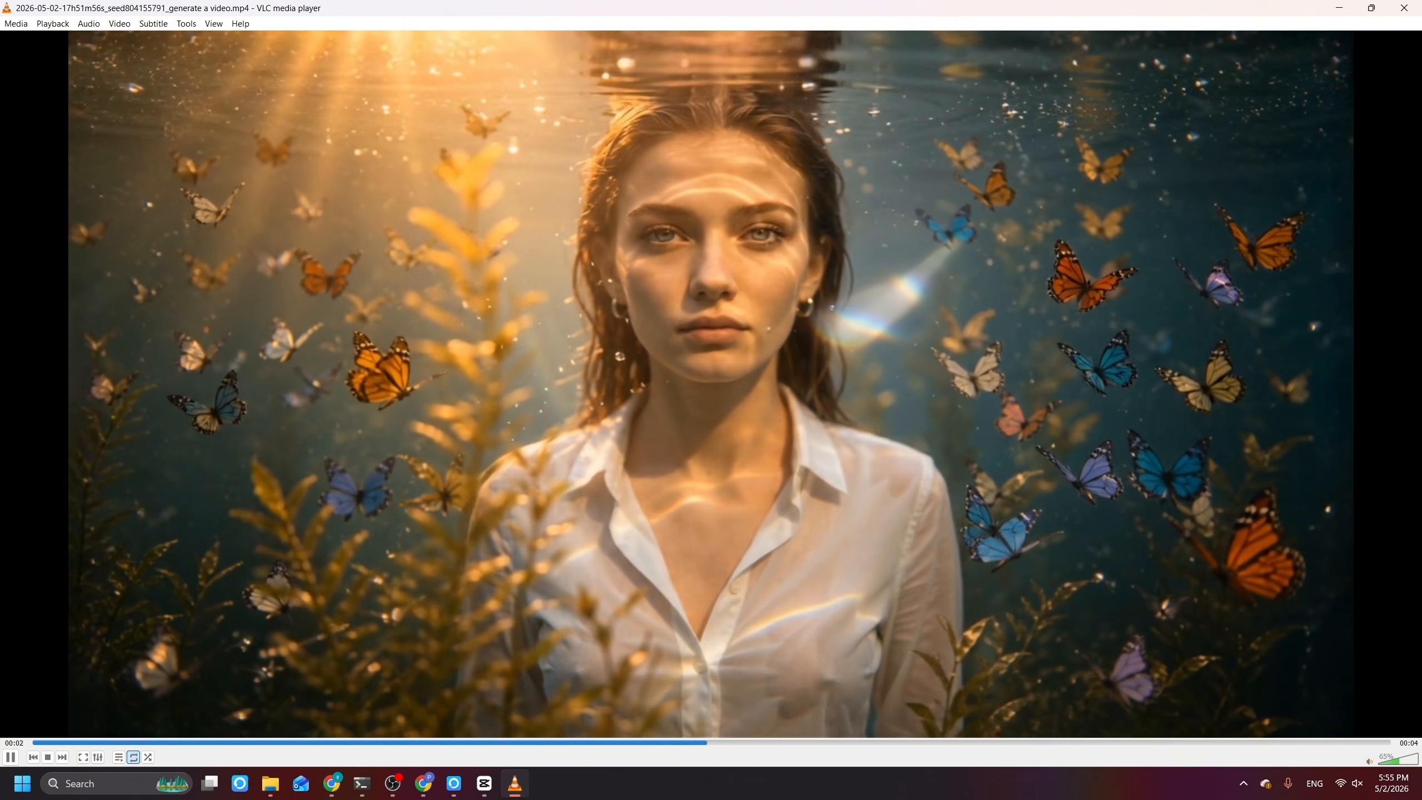
key("space")
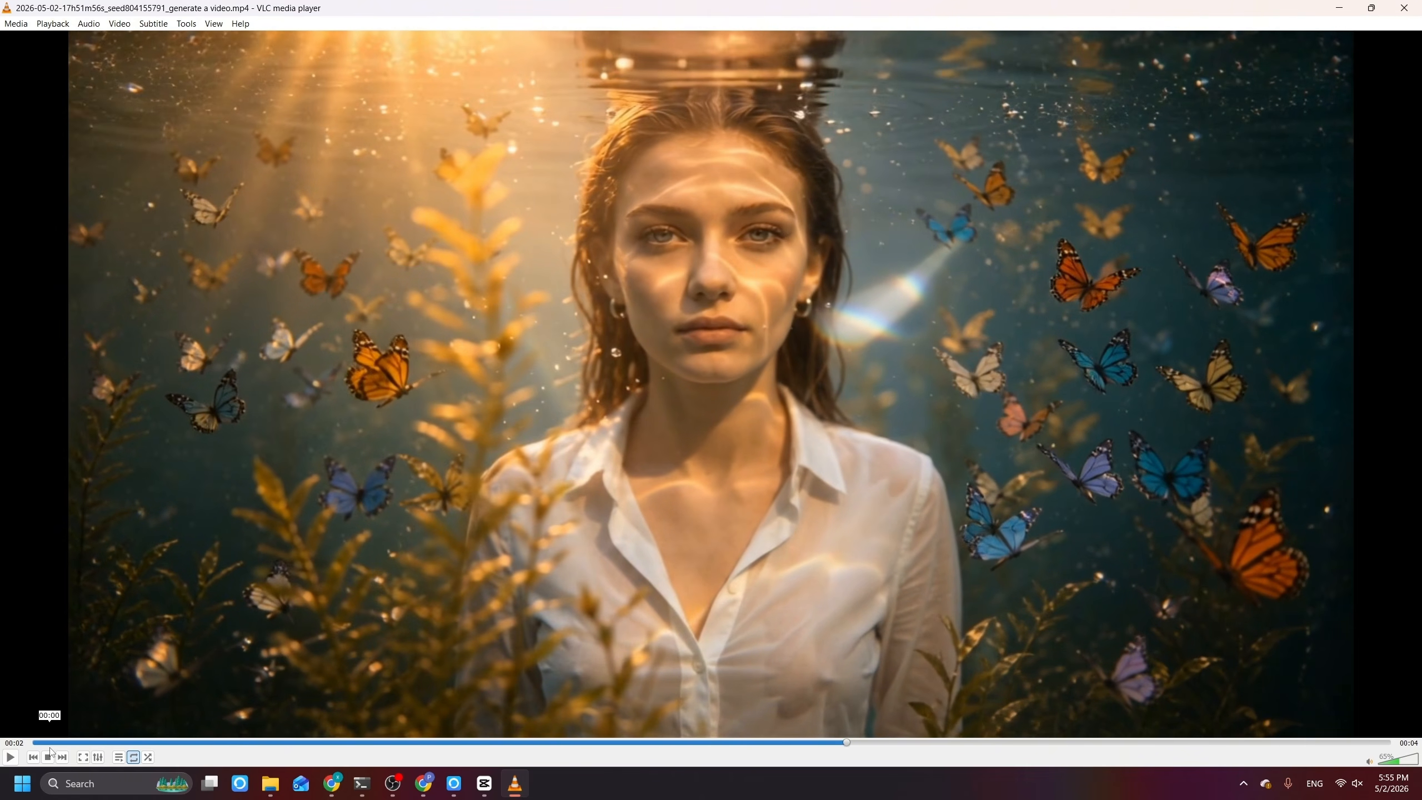
left_click(34, 743)
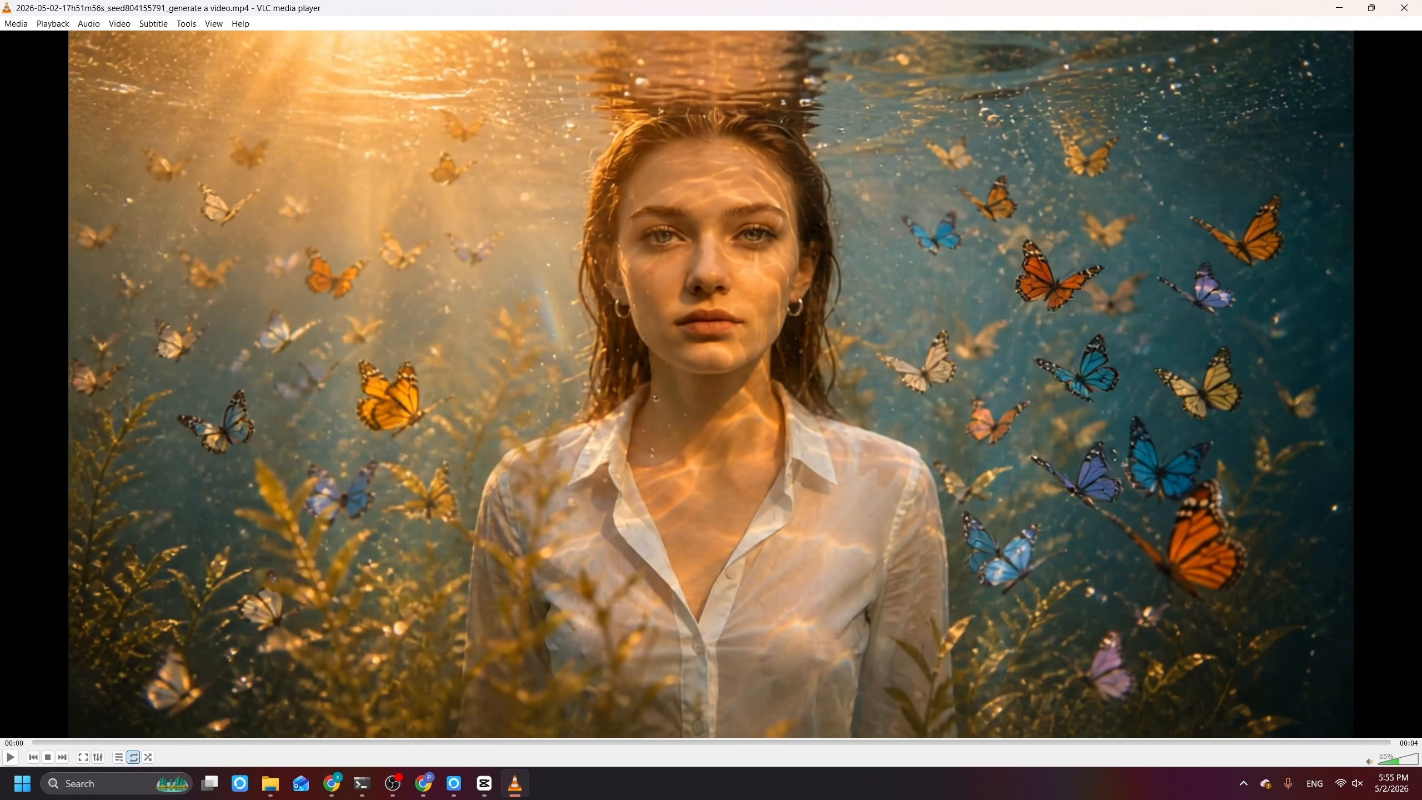
key("space")
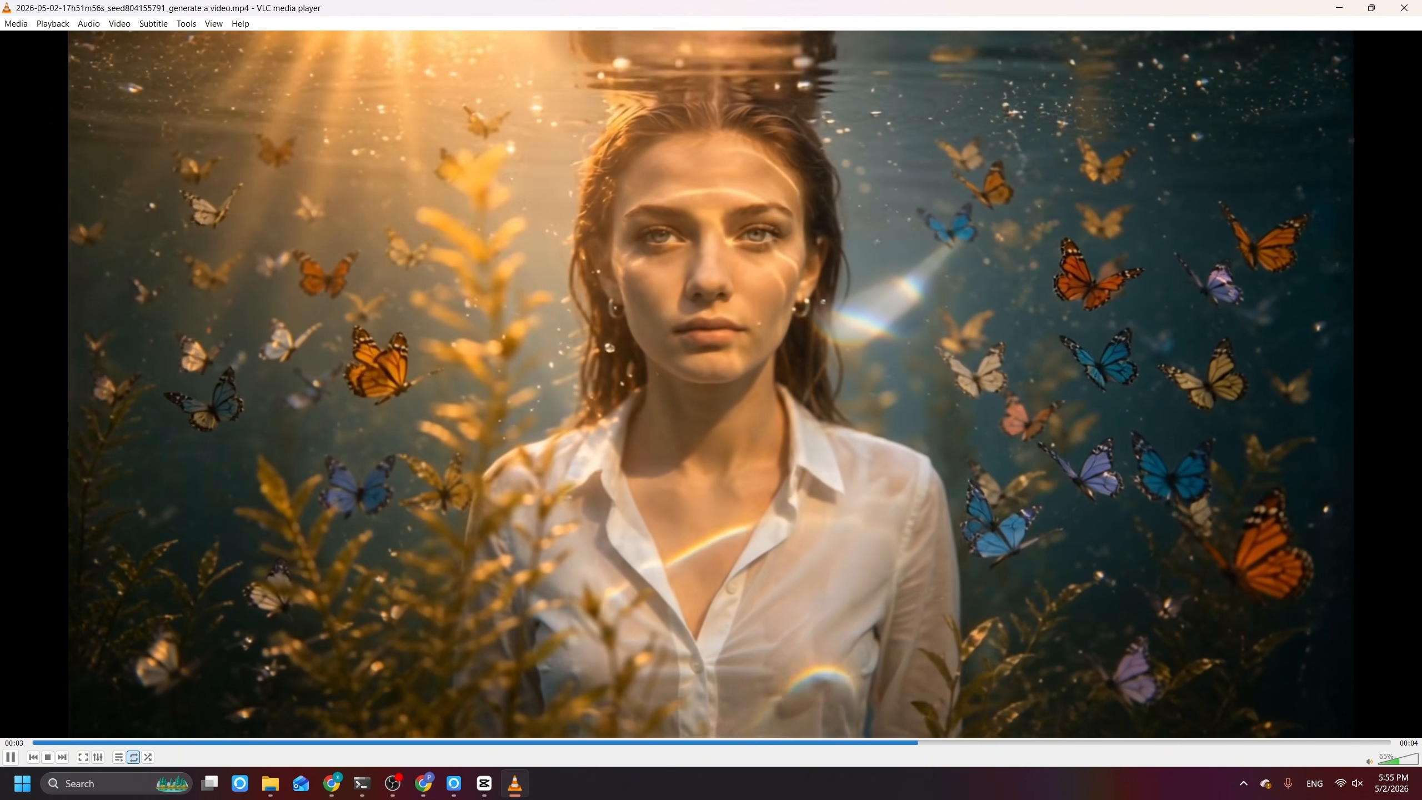
key("space")
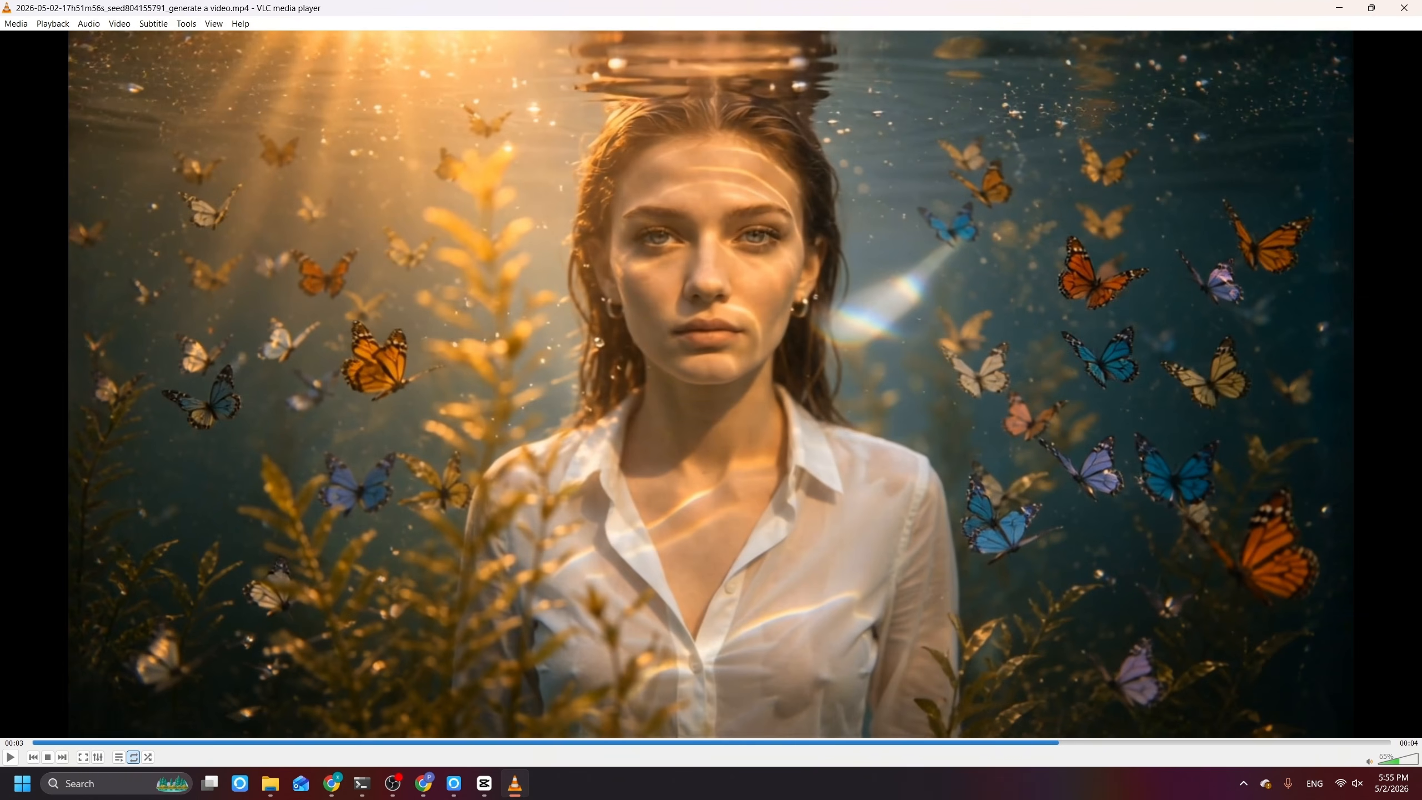
Step: Switch to CapCut, add the 16:9 outpainted portrait video to the empty timeline and set the canvas aspect ratio to 9:16
key("alt+Tab")
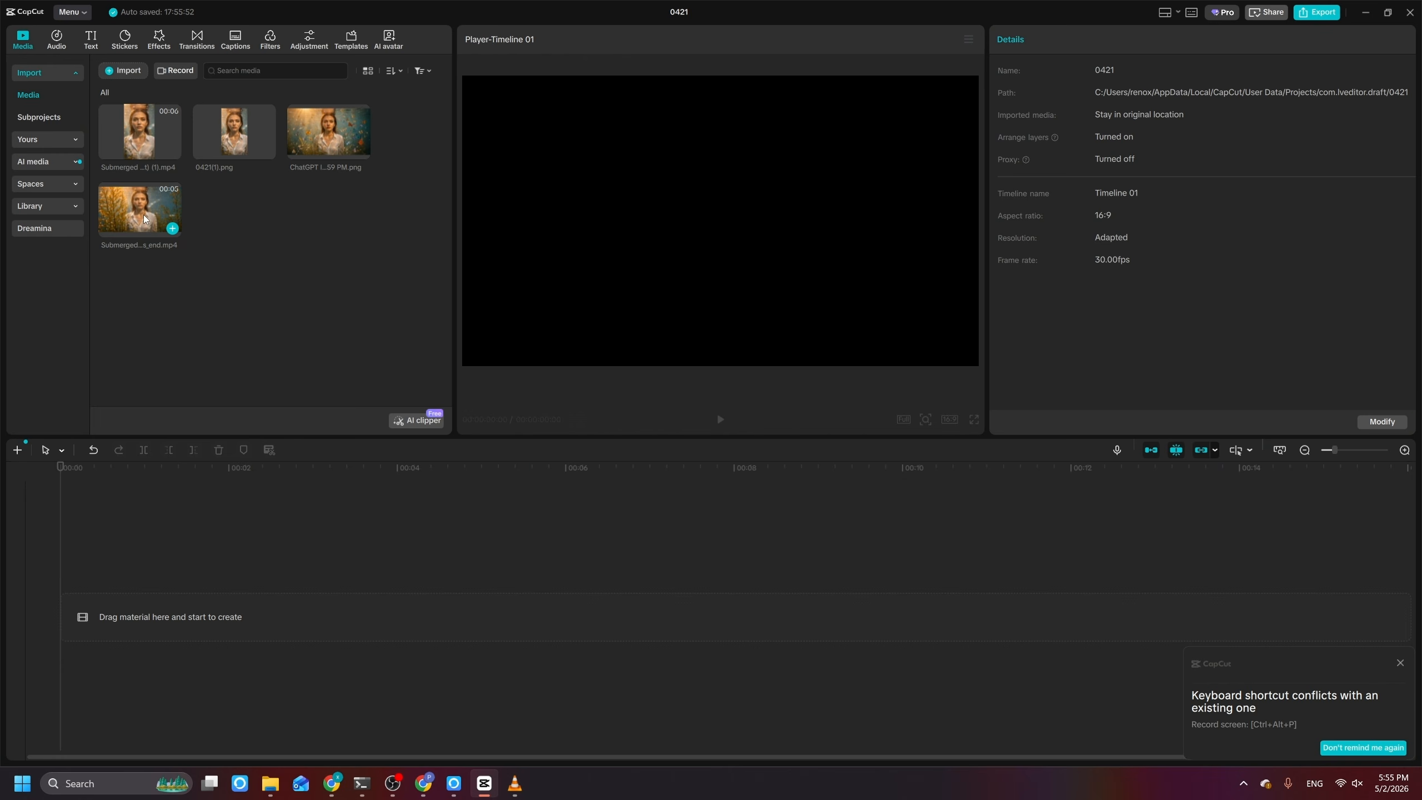
left_click_drag(156, 213, 207, 595)
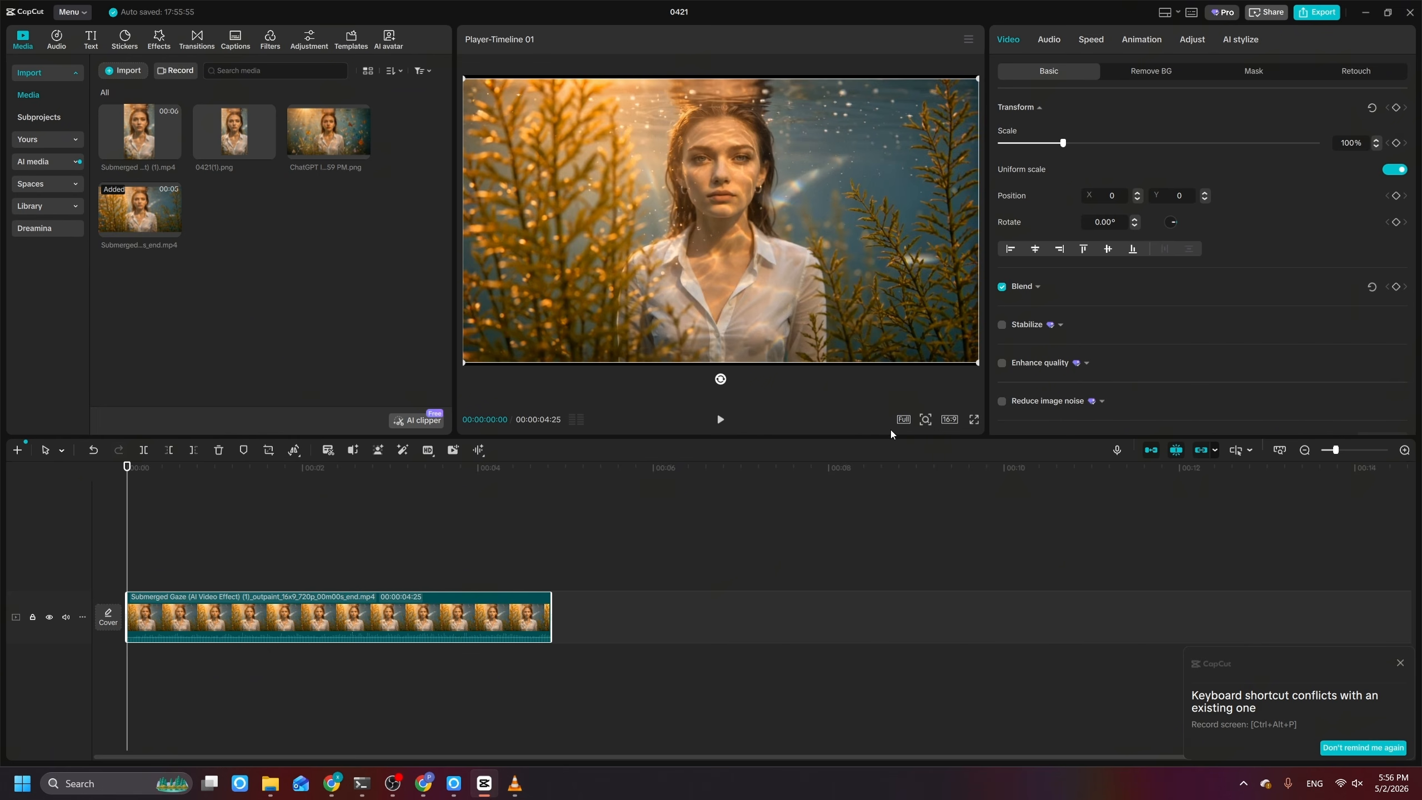
left_click(950, 420)
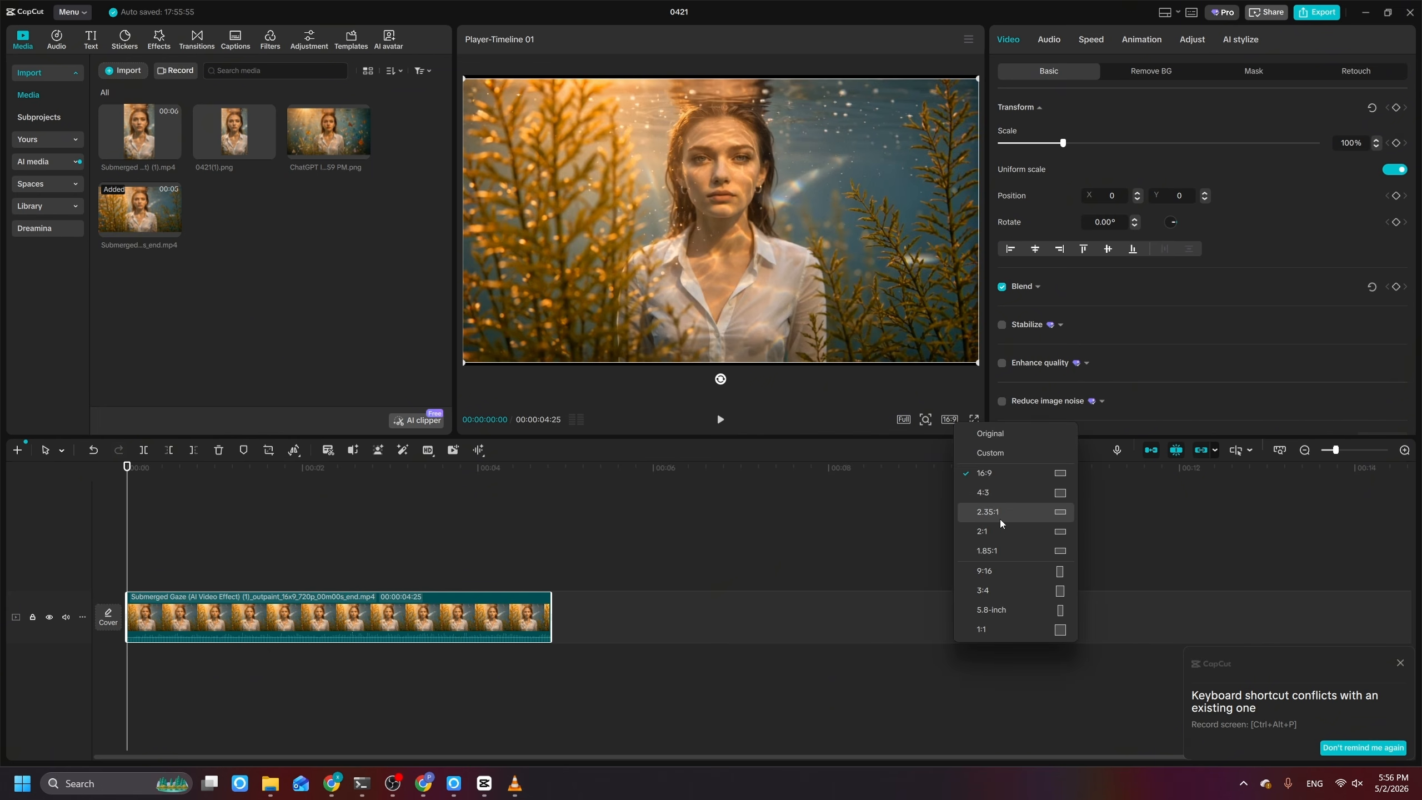
left_click(1005, 569)
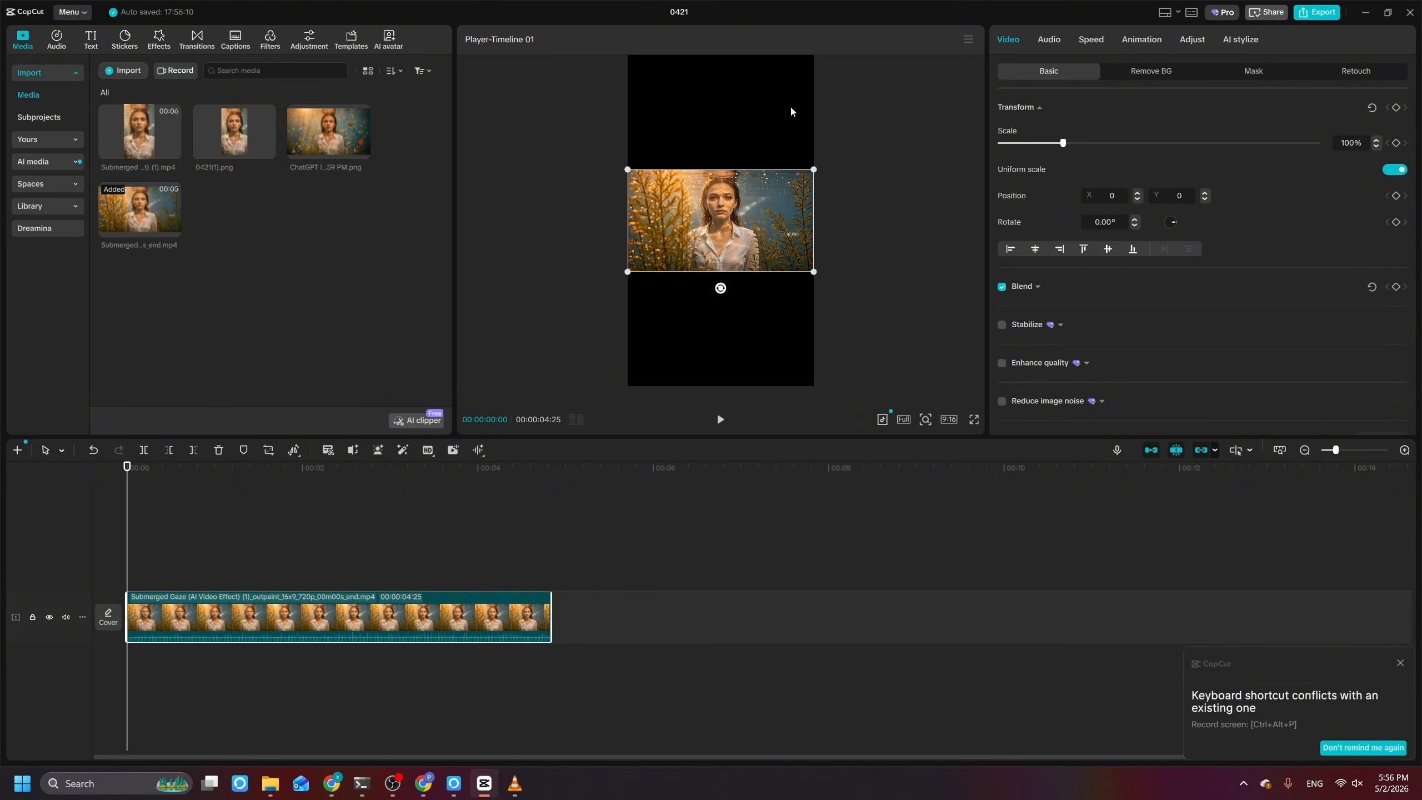
Step: Scale the outpainted clip to 200% and move it to Y position 125 on the vertical canvas
left_click_drag(627, 169, 552, 141)
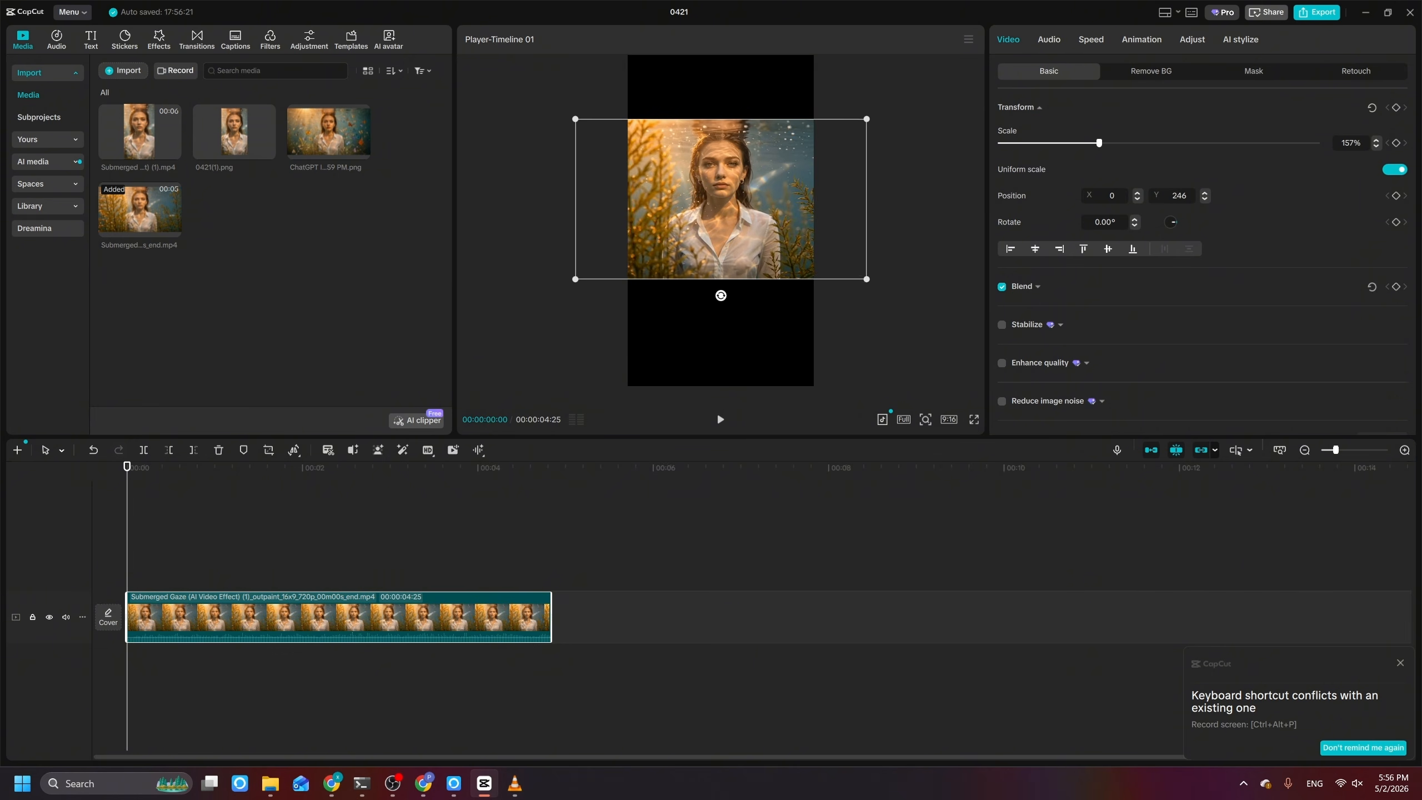
left_click_drag(862, 279, 911, 303)
mouse_move(718, 219)
left_mouse_down()
mouse_move(714, 240)
mouse_move(717, 229)
left_mouse_up()
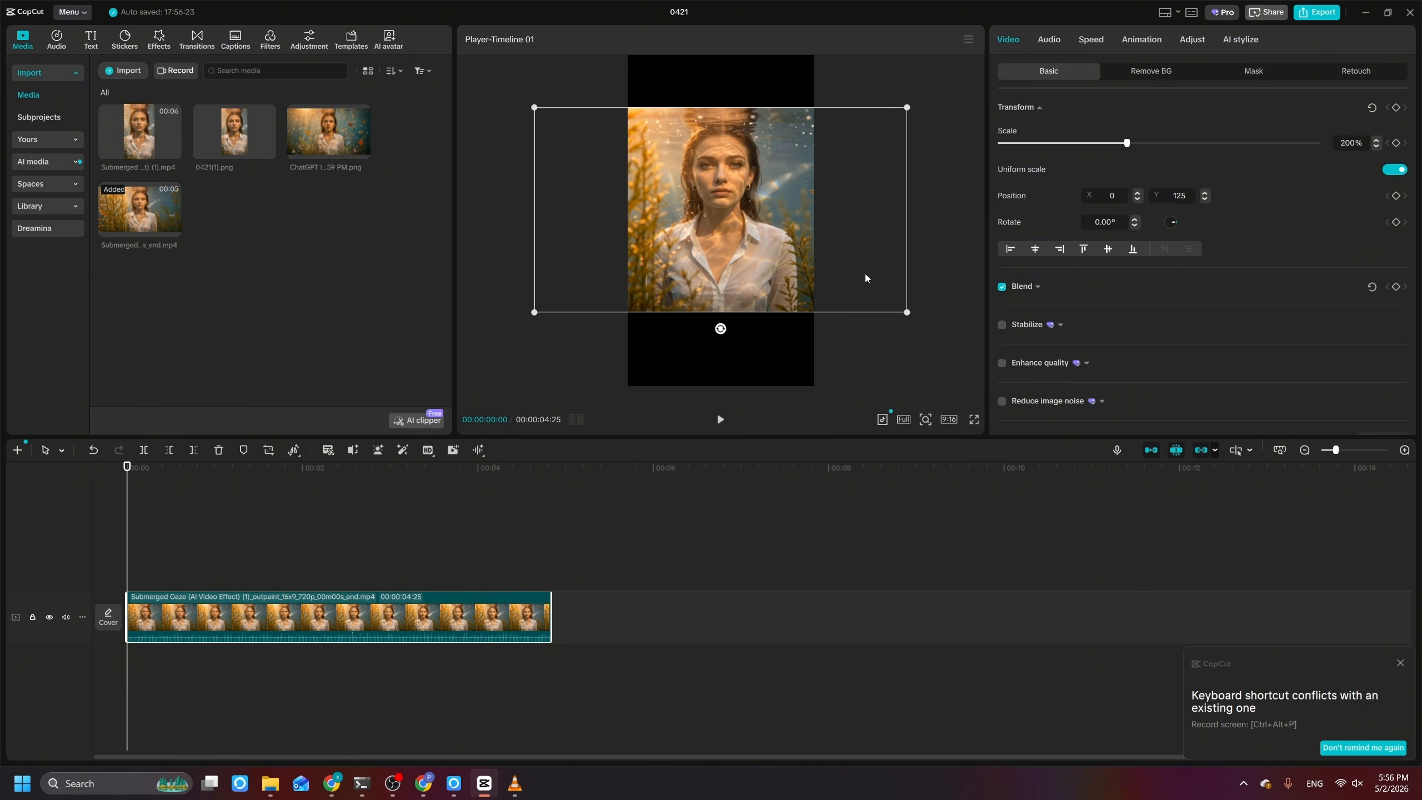